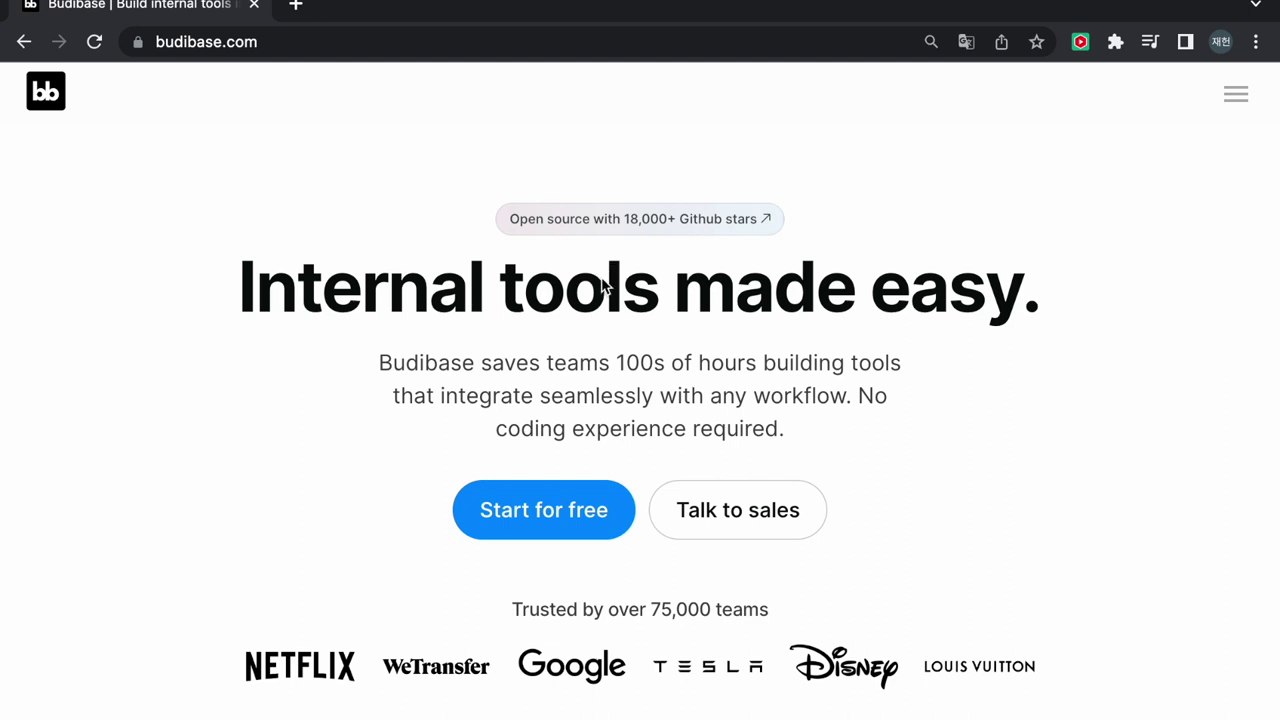
# Start a free Budibase sign-up with Google and submit the company name
pyautogui.click(542, 527)
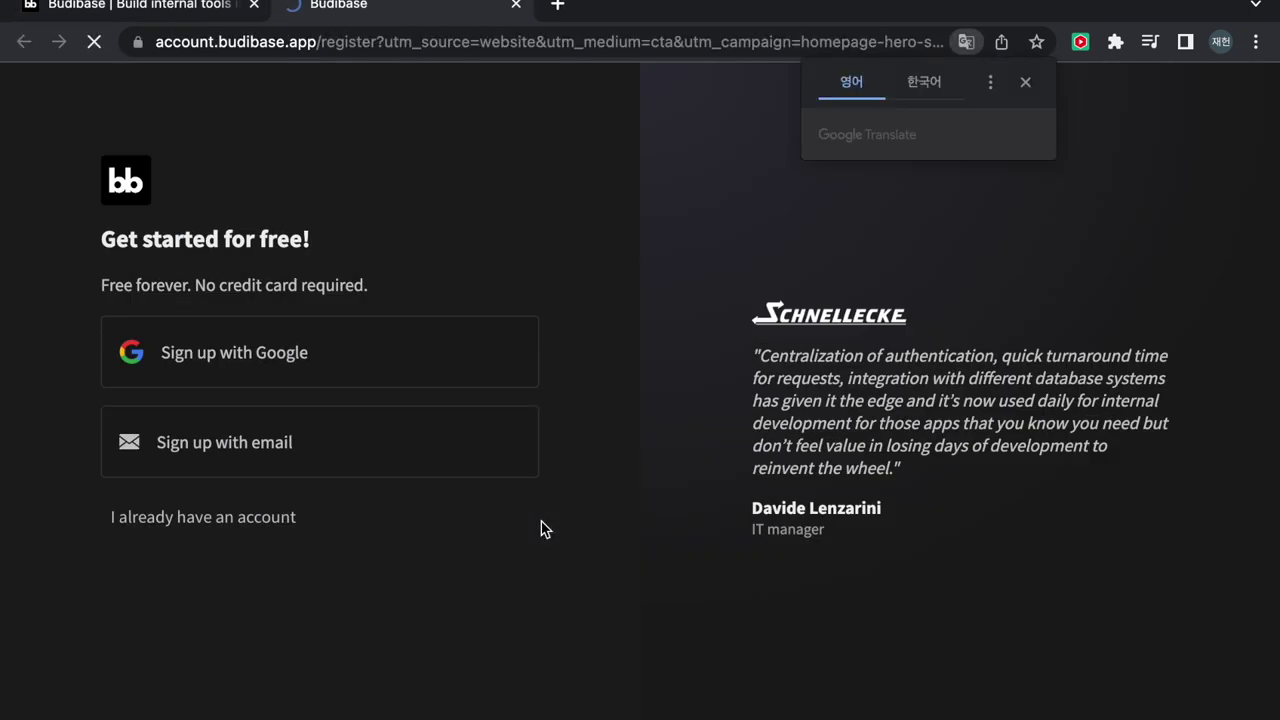
pyautogui.click(268, 354)
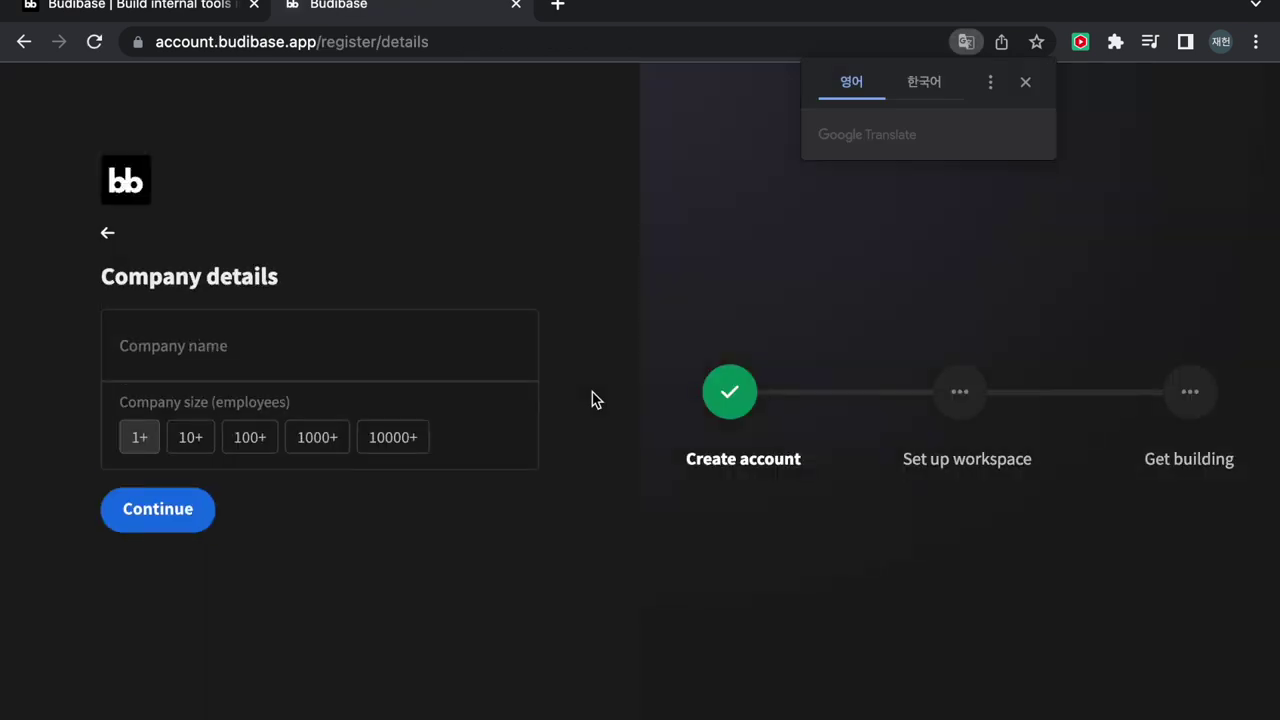
pyautogui.click(286, 355)
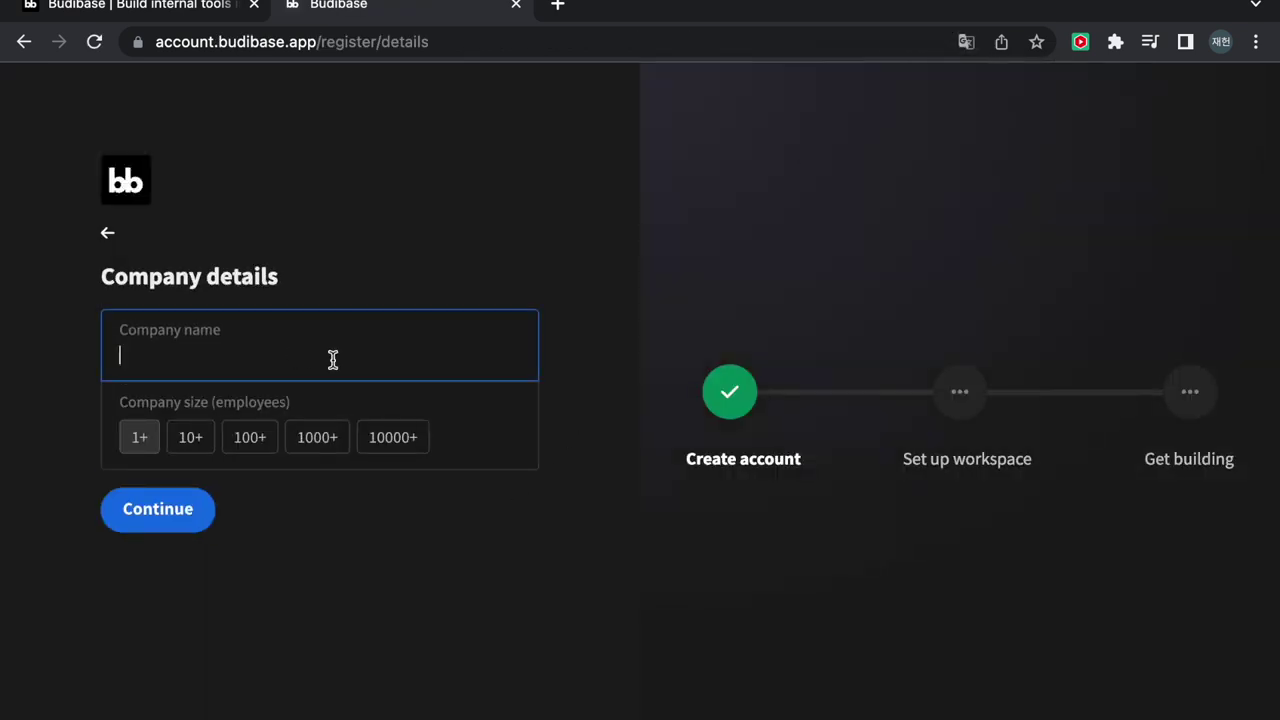
pyautogui.write('ㄴ')
pyautogui.press('BackSpace')
pyautogui.write('swTT kwak')
pyautogui.click(163, 505)
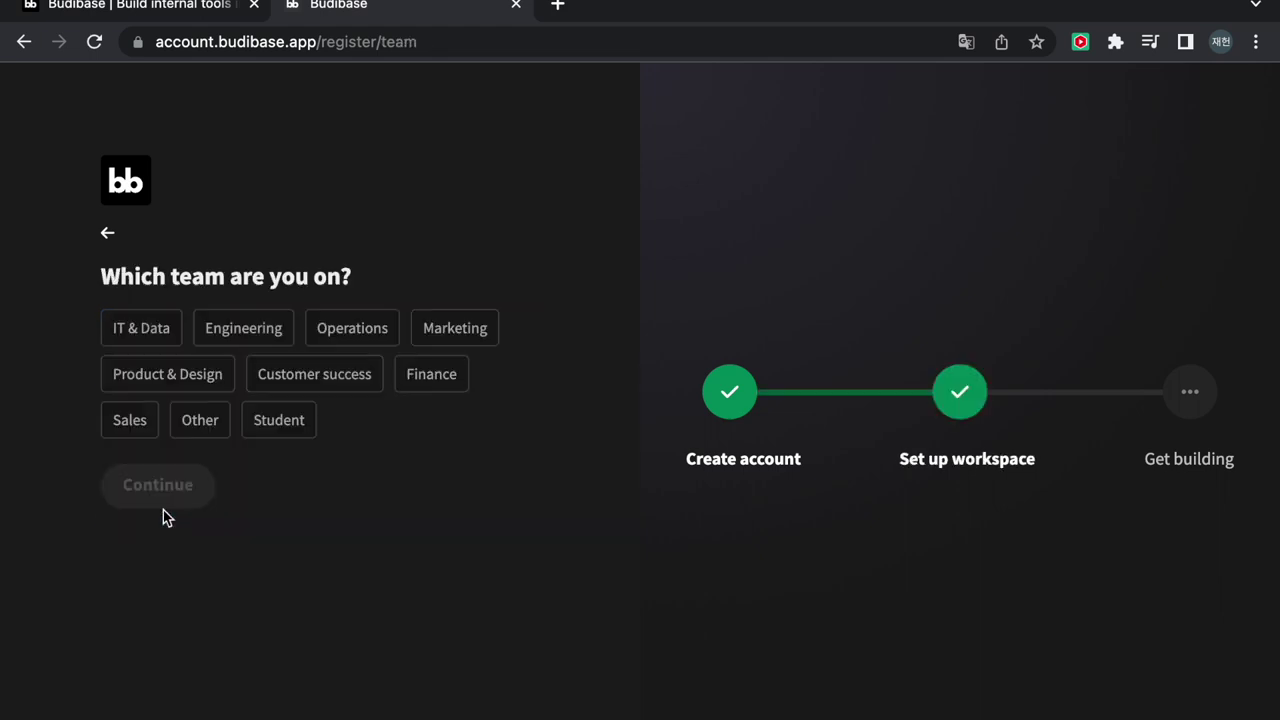
# Choose IT & Data as the team and Visualize my data as the goal
pyautogui.click(144, 331)
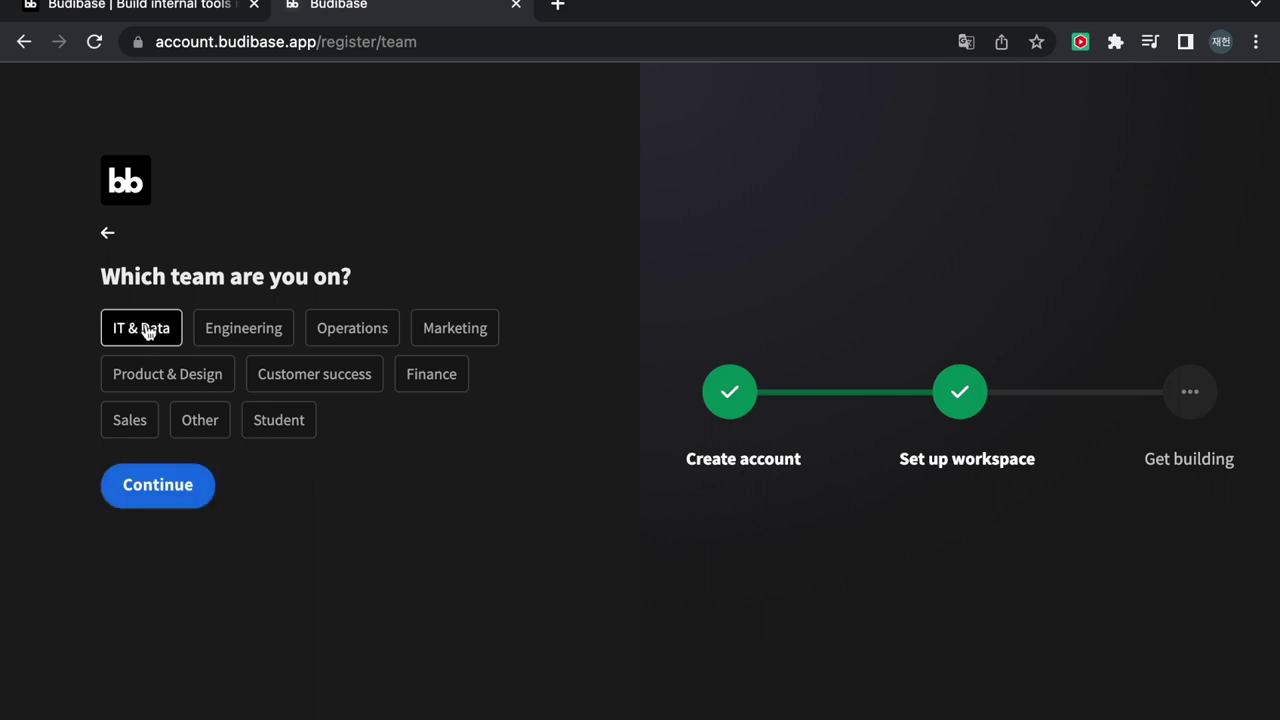
pyautogui.click(172, 490)
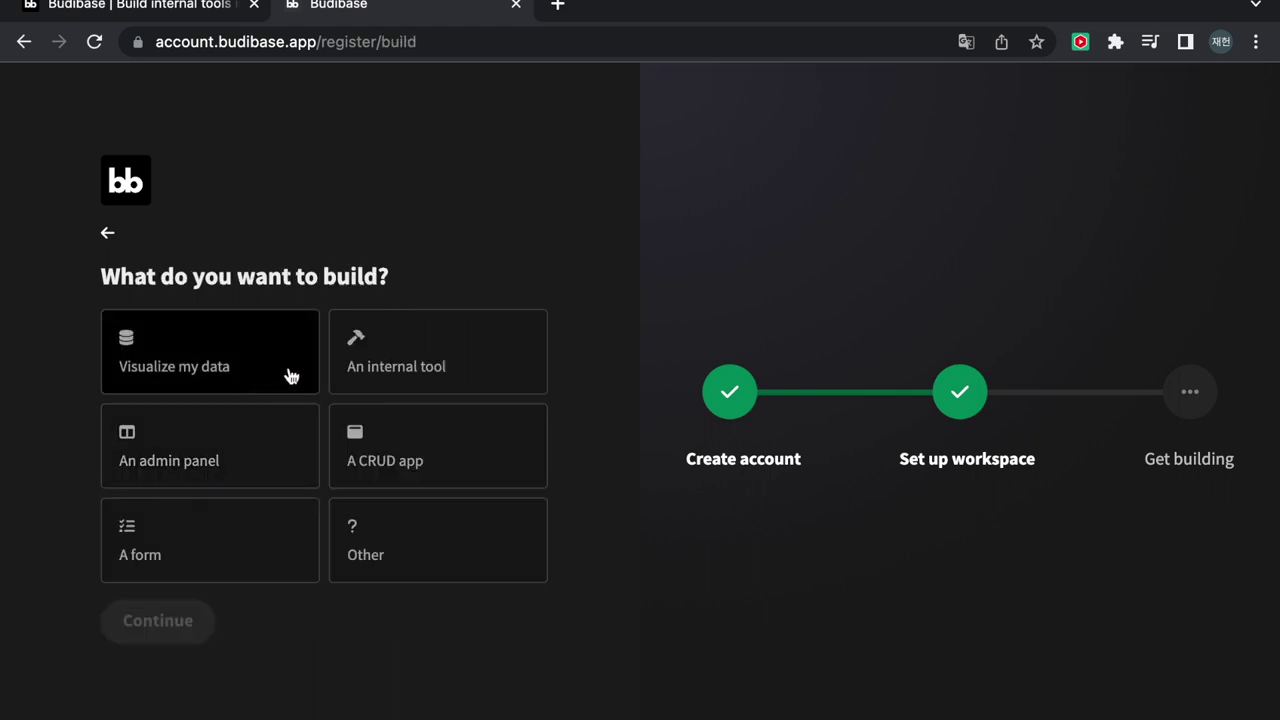
pyautogui.click(257, 371)
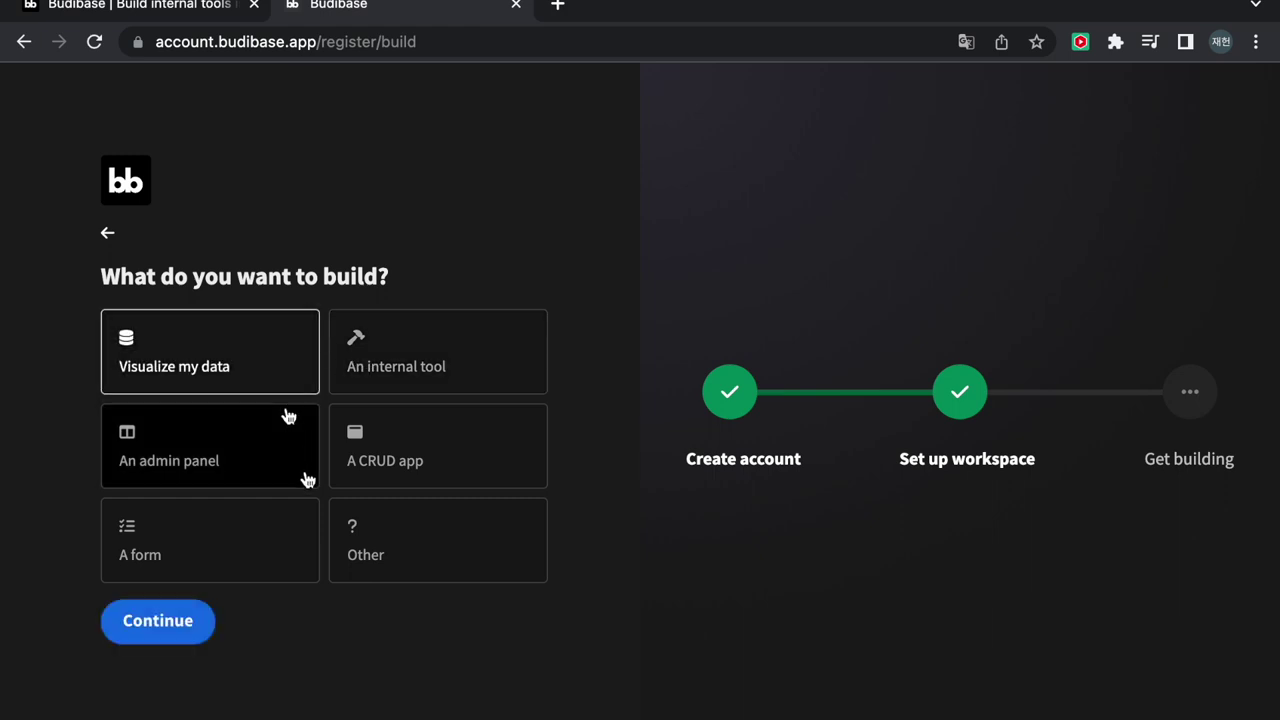
pyautogui.click(178, 628)
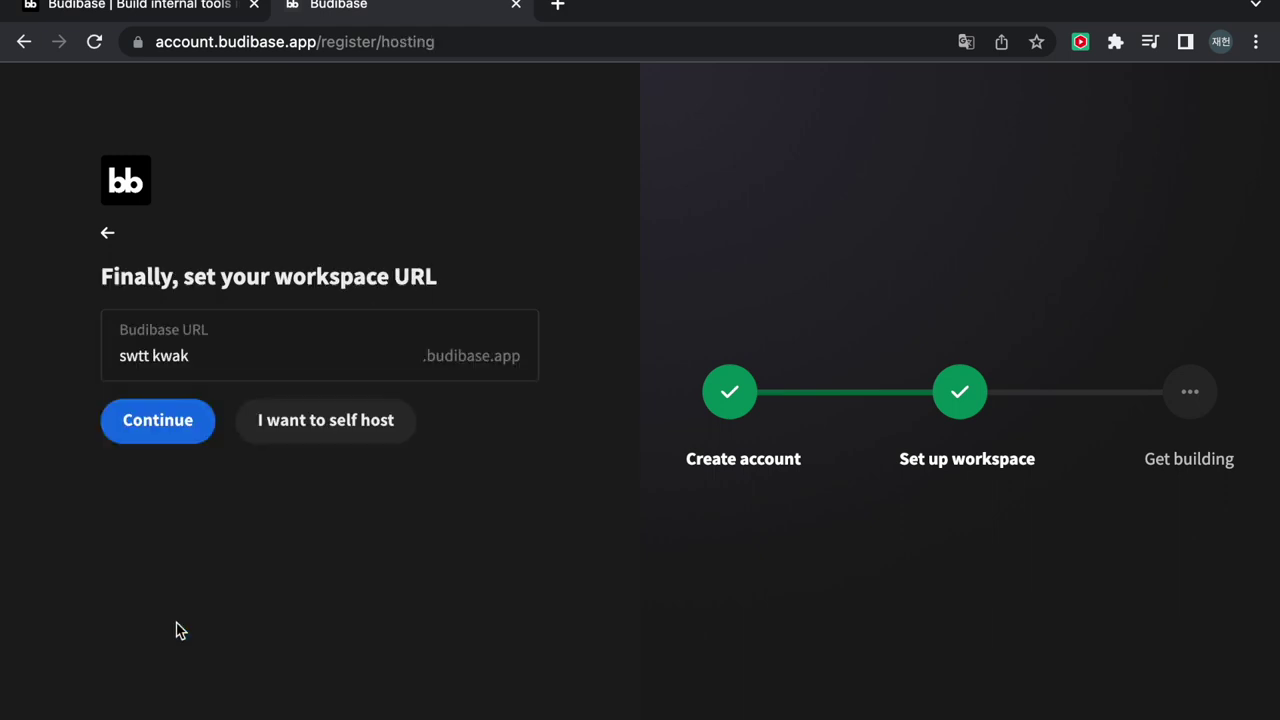
# Remove the space from the workspace URL and submit it
pyautogui.click(191, 431)
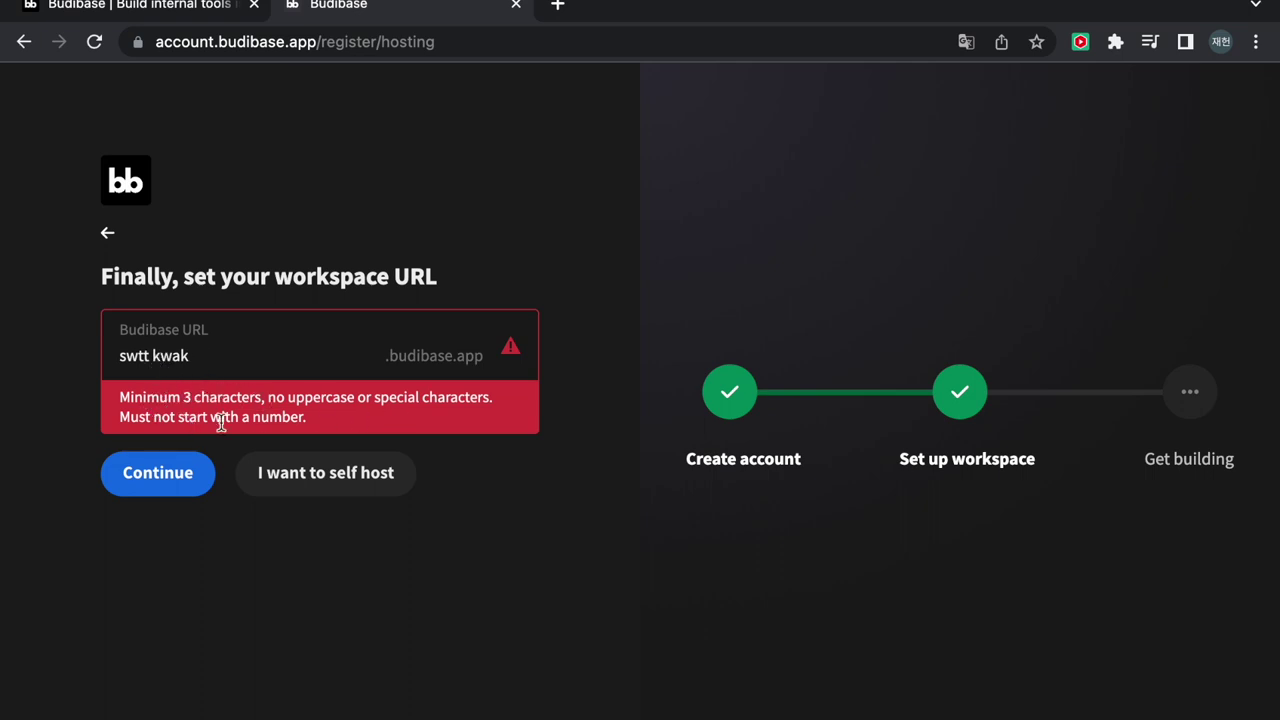
pyautogui.click(166, 355)
pyautogui.press('Left')
pyautogui.press('BackSpace')
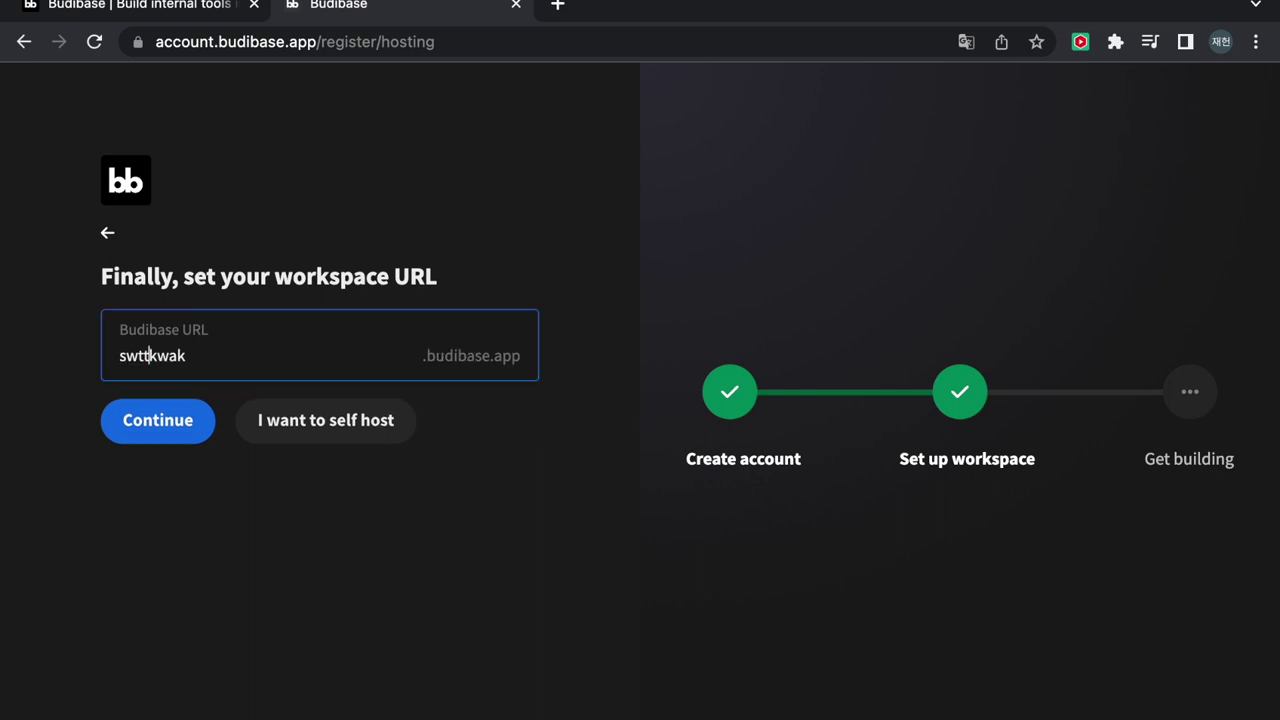
pyautogui.write('_')
pyautogui.press('BackSpace')
pyautogui.click(172, 420)
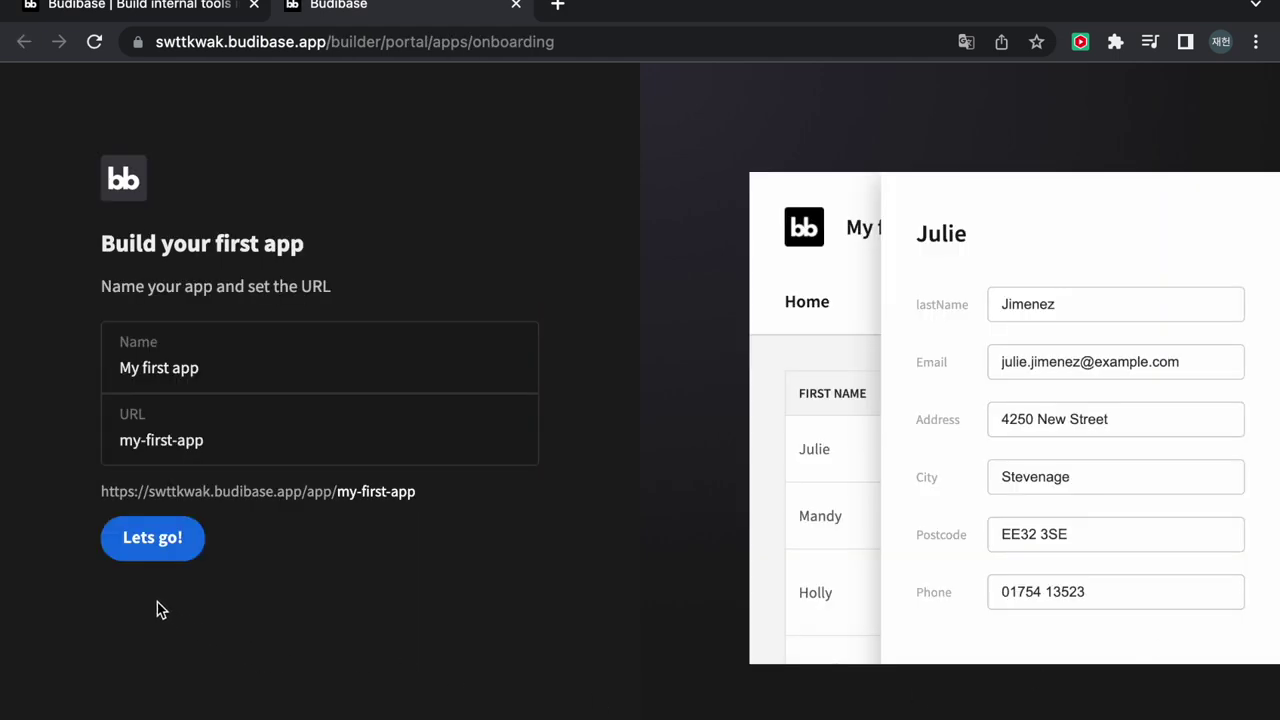
# Create My first app and finish the Design, Automations, Users and Publish tour
pyautogui.click(161, 549)
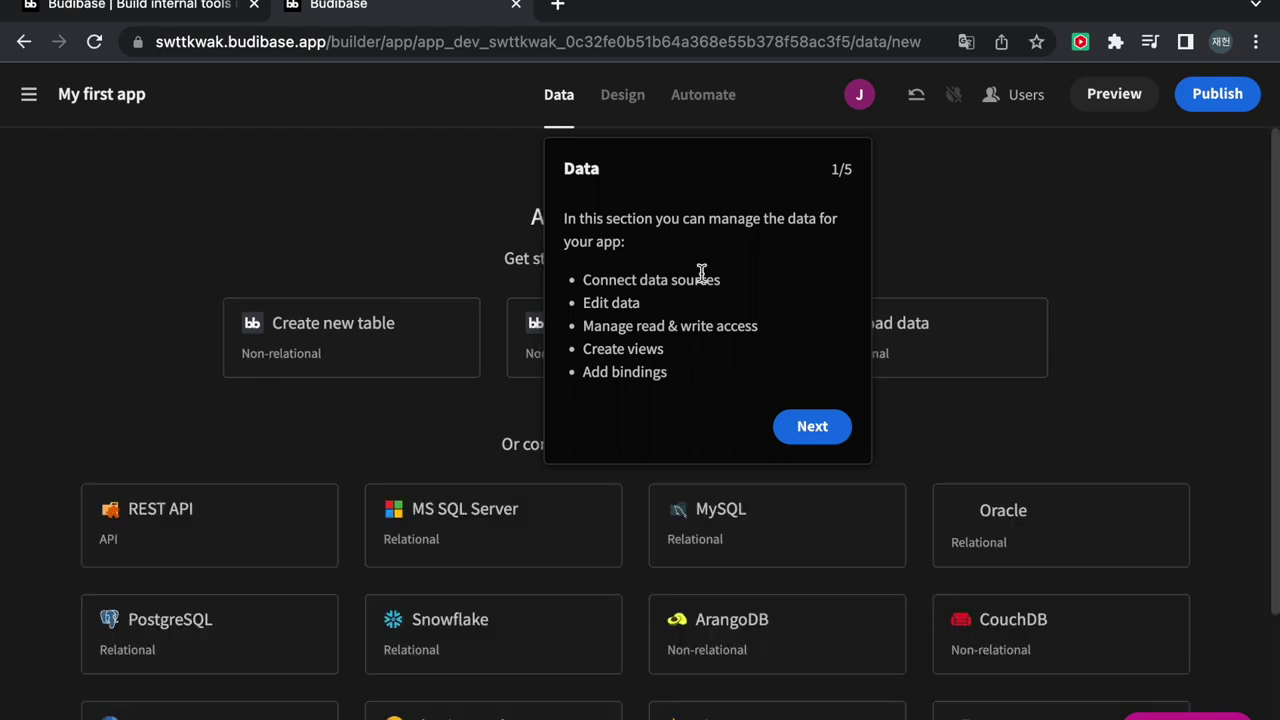
pyautogui.click(810, 432)
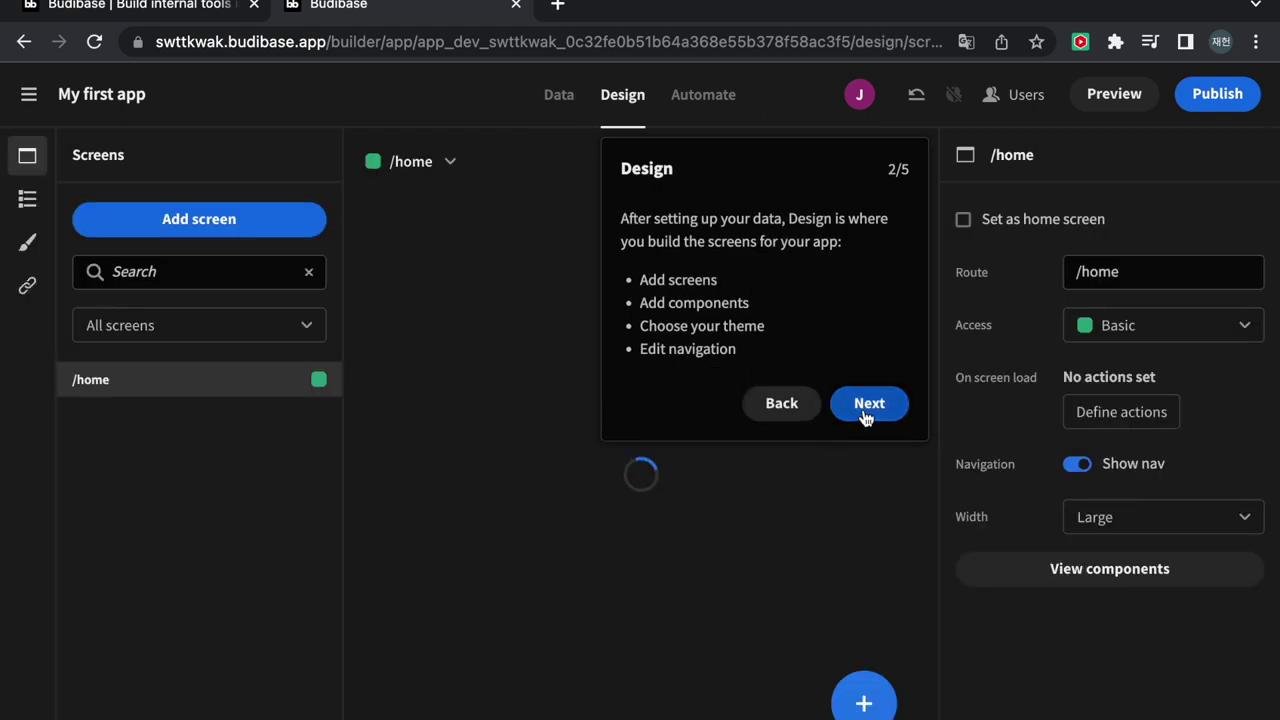
pyautogui.click(866, 410)
pyautogui.click(940, 340)
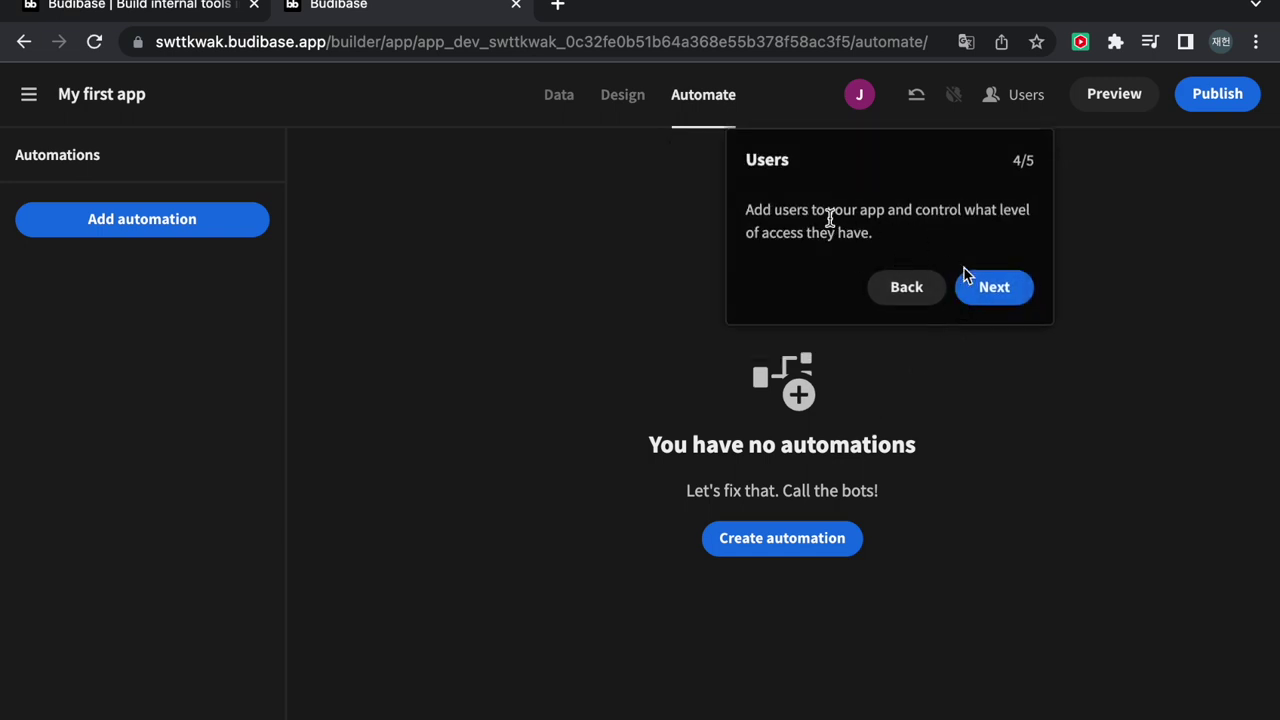
pyautogui.click(983, 287)
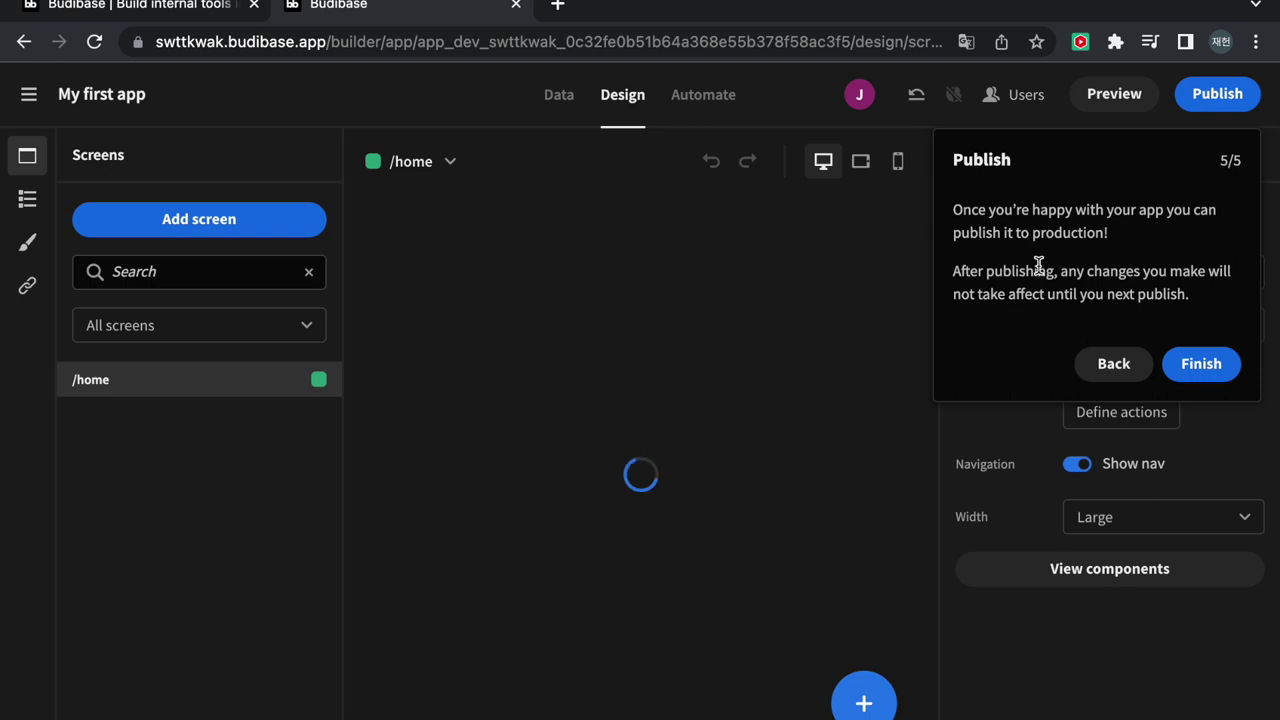
pyautogui.click(1196, 362)
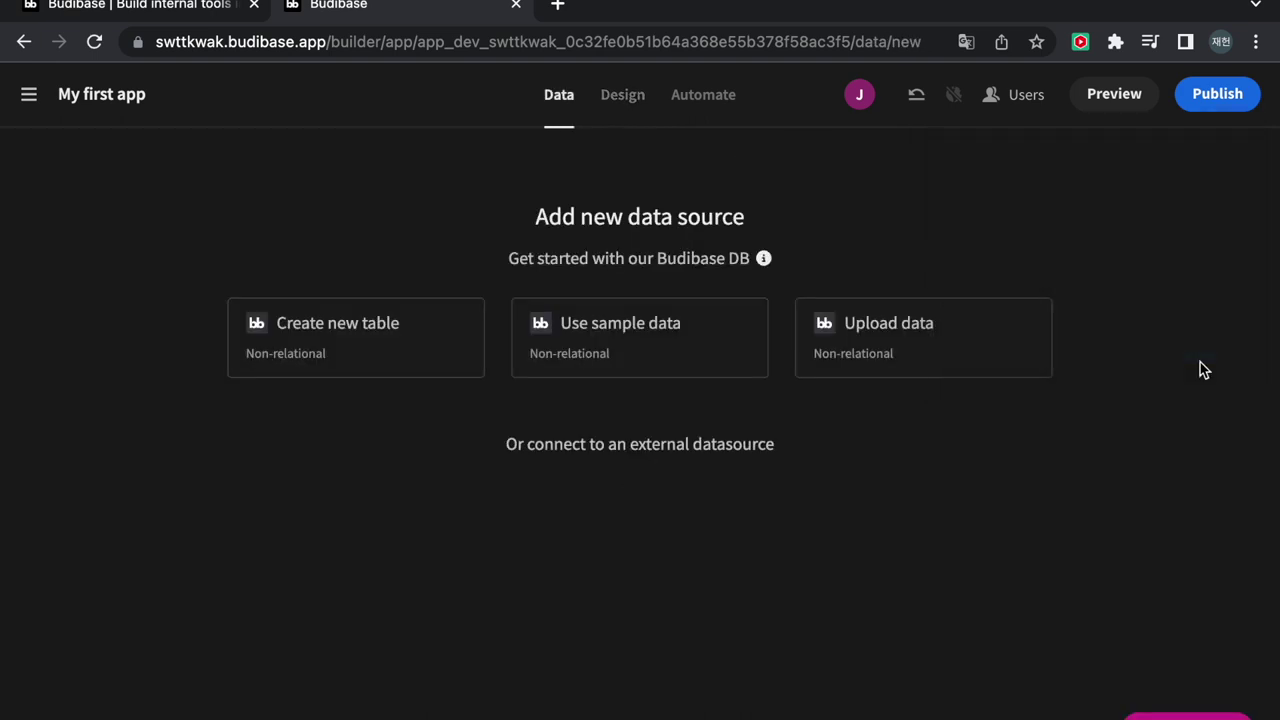
# Create table form with Created by, Updated by, Updated at, Created at and Auto ID off
pyautogui.scroll(-2, 640, 437)
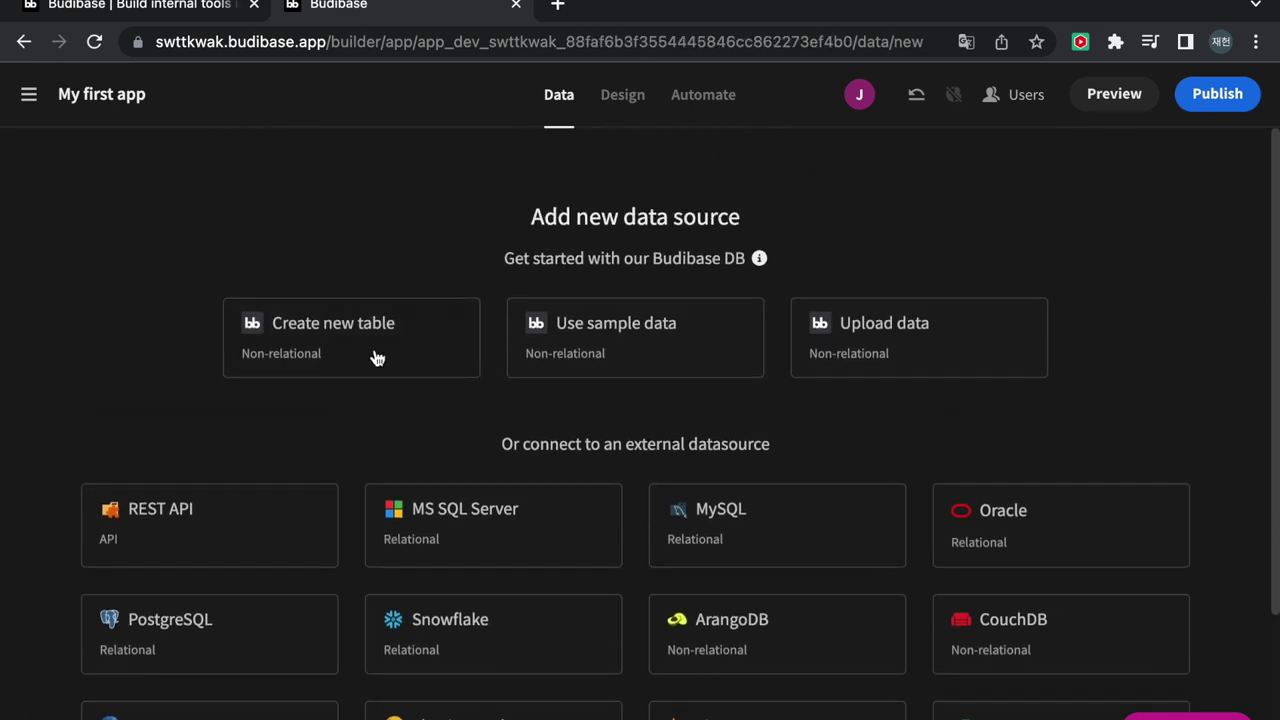
pyautogui.click(334, 343)
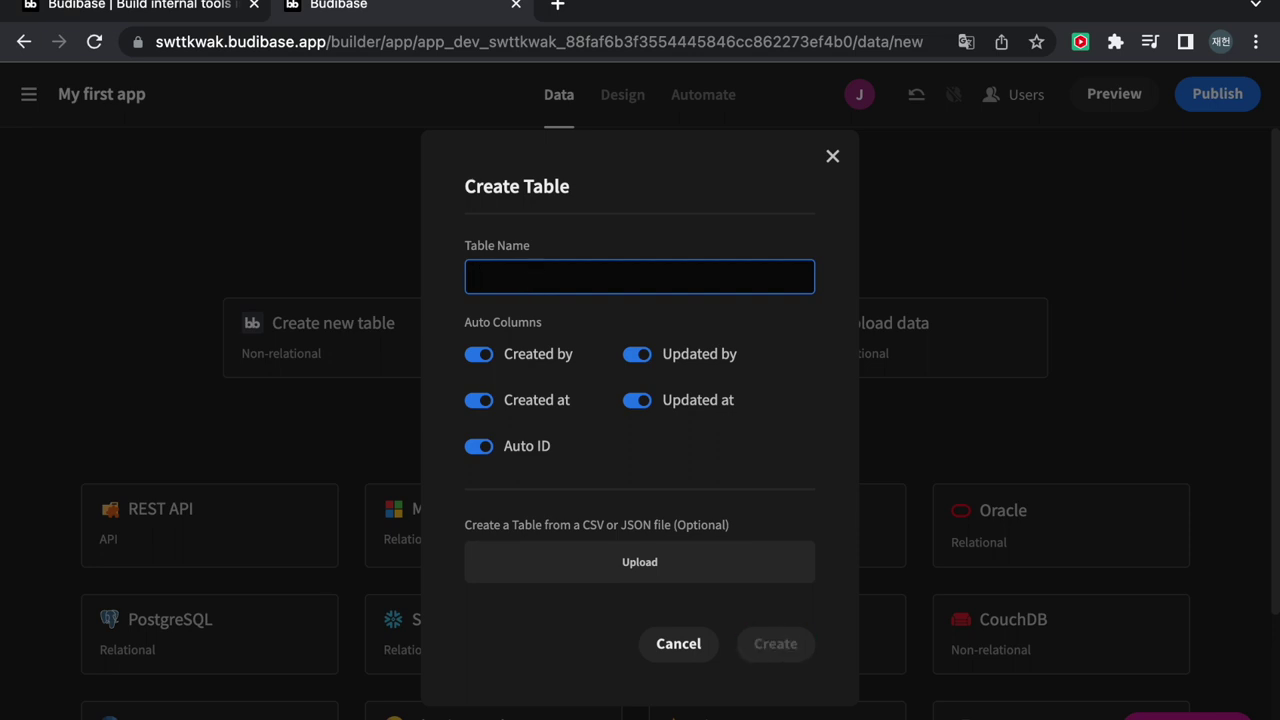
pyautogui.write('/f')
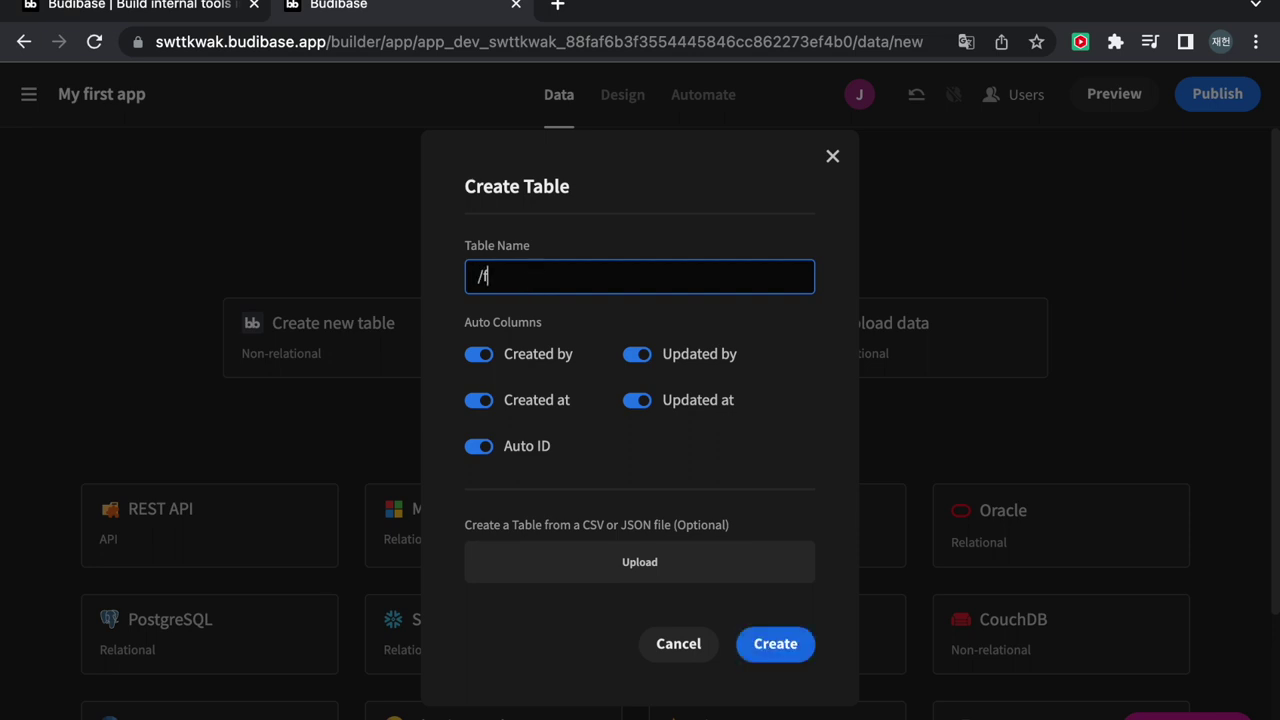
pyautogui.write('orm')
pyautogui.click(479, 354)
pyautogui.click(636, 354)
pyautogui.click(636, 400)
pyautogui.click(478, 400)
pyautogui.click(478, 446)
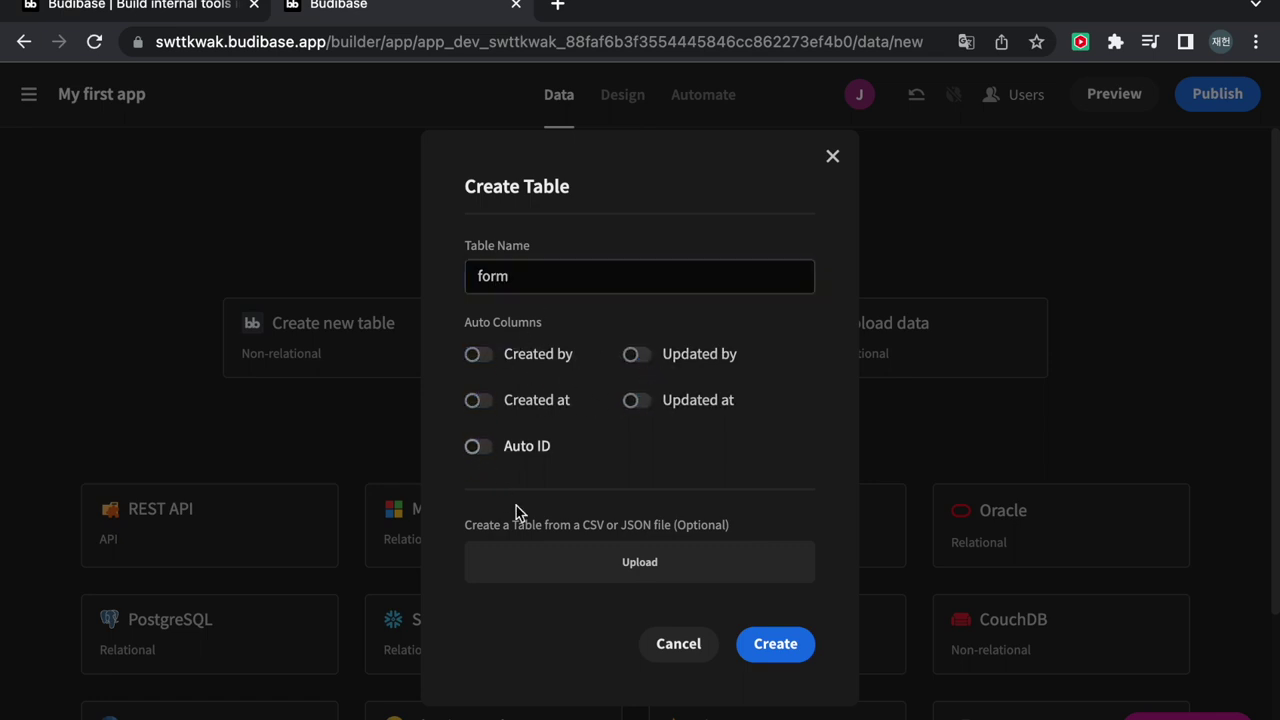
pyautogui.click(767, 643)
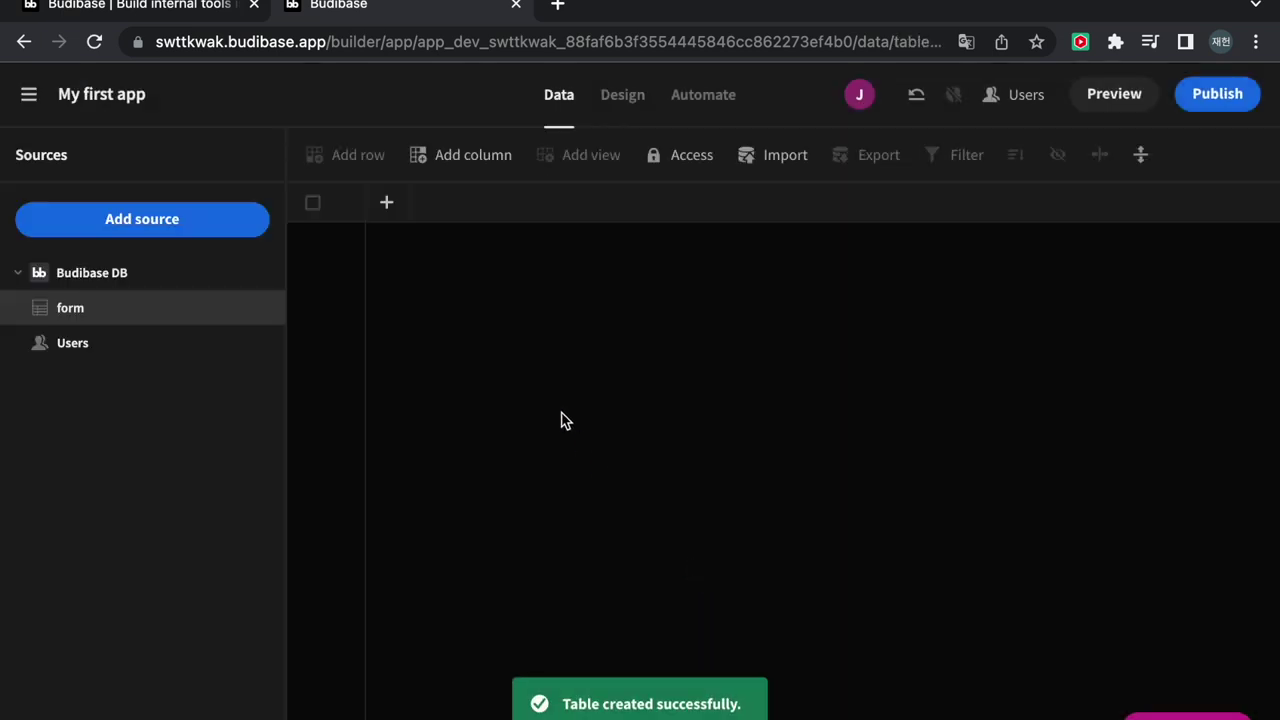
# Add a text column name with a maximum length of 30
pyautogui.click(387, 203)
pyautogui.write('name')
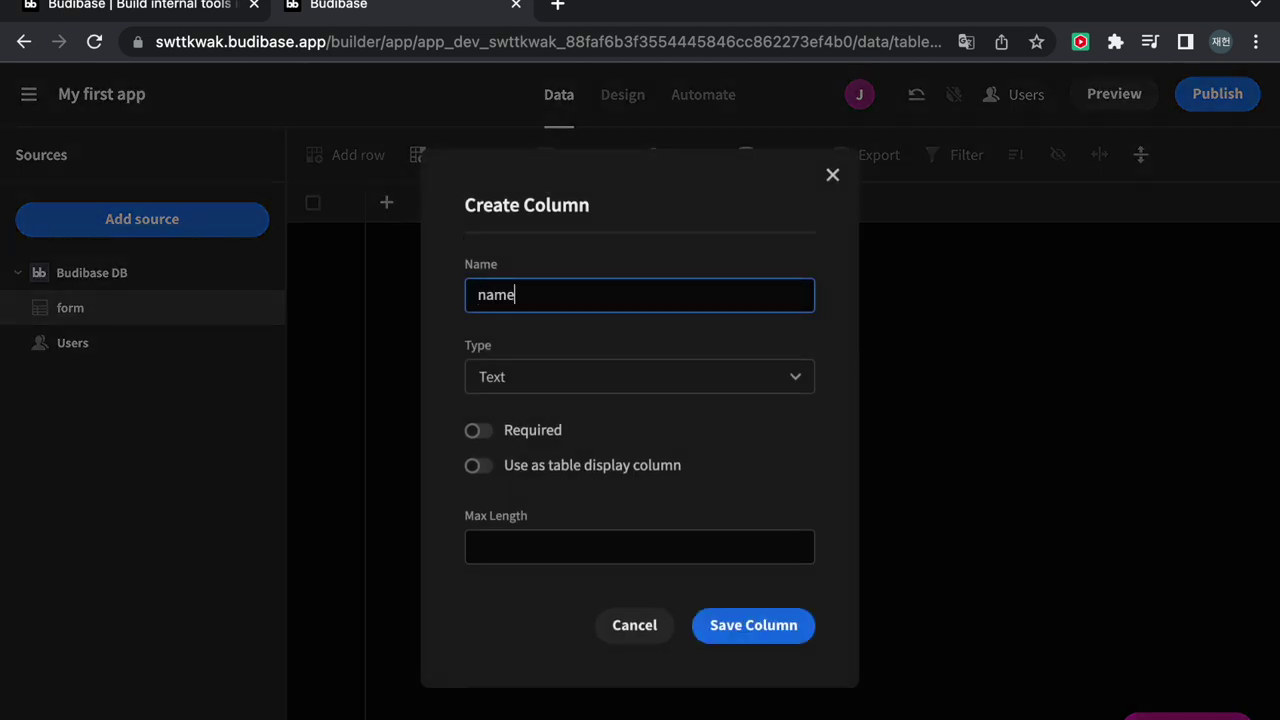
pyautogui.click(517, 540)
pyautogui.write('30')
pyautogui.click(752, 634)
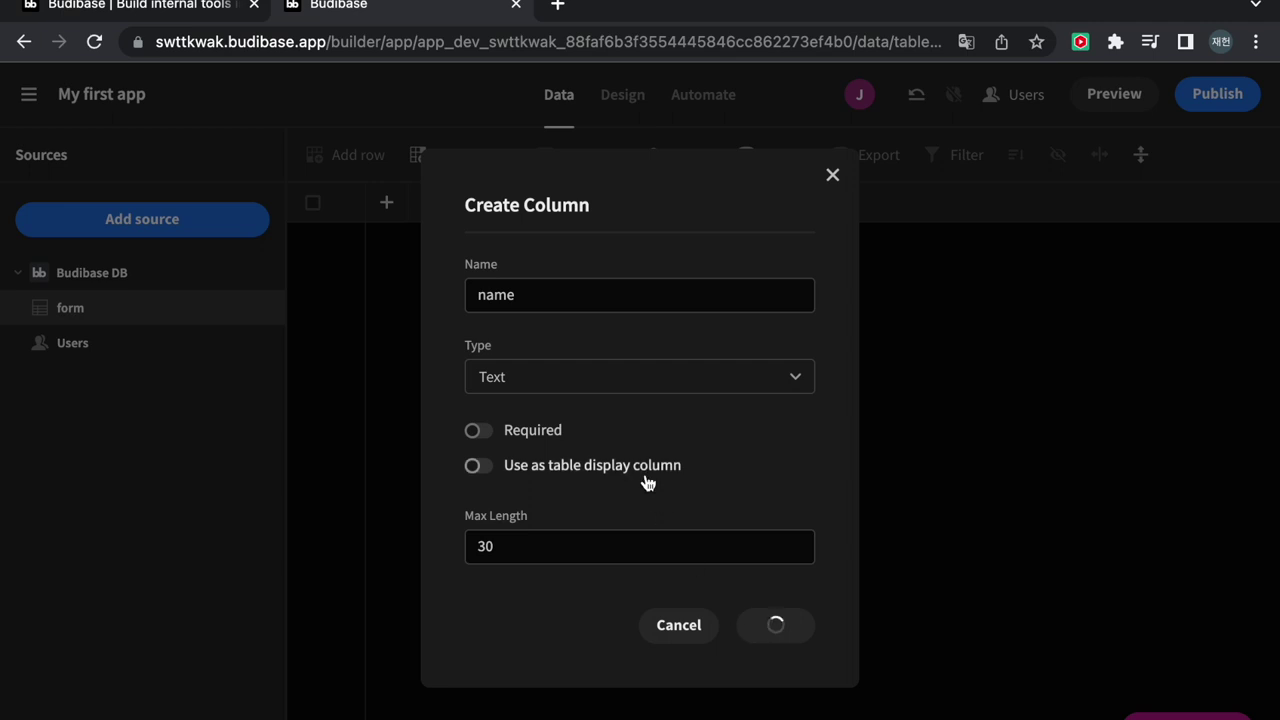
# Add a Date/Time column date of birth that ignores time zones
pyautogui.click(606, 205)
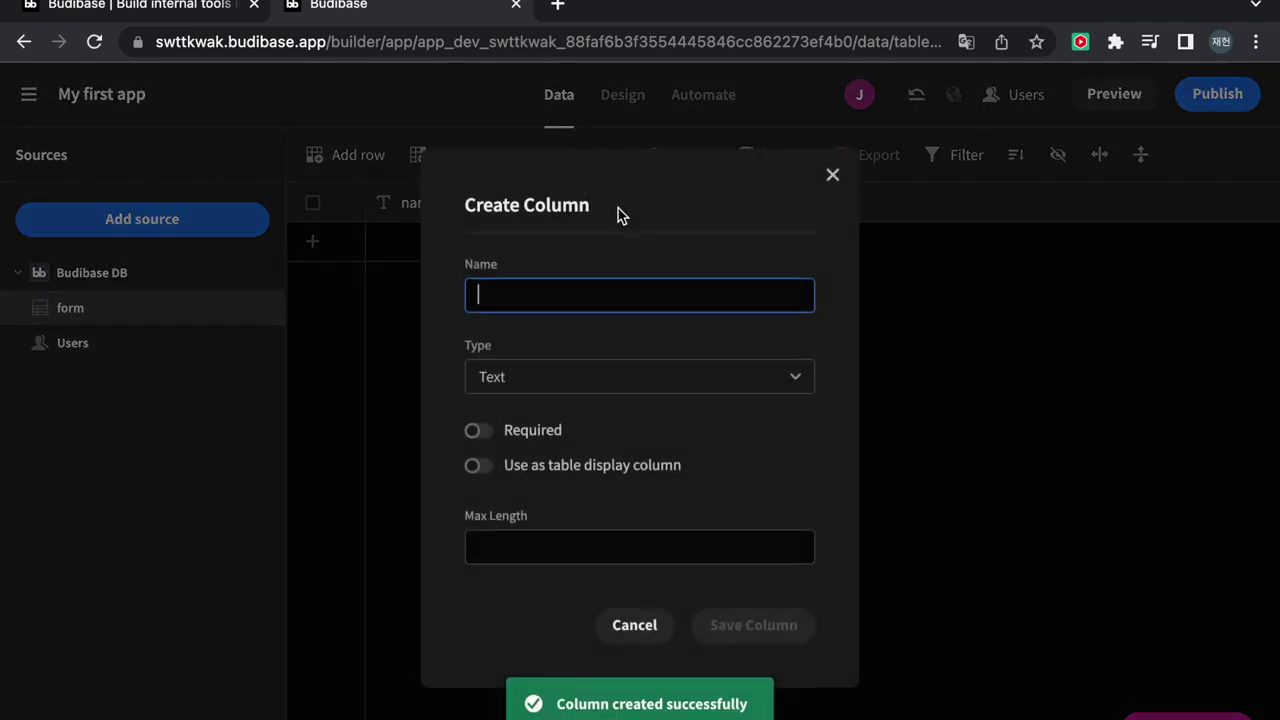
pyautogui.write('d')
pyautogui.press('BackSpace')
pyautogui.write('D')
pyautogui.press('BackSpace')
pyautogui.write('date of birth')
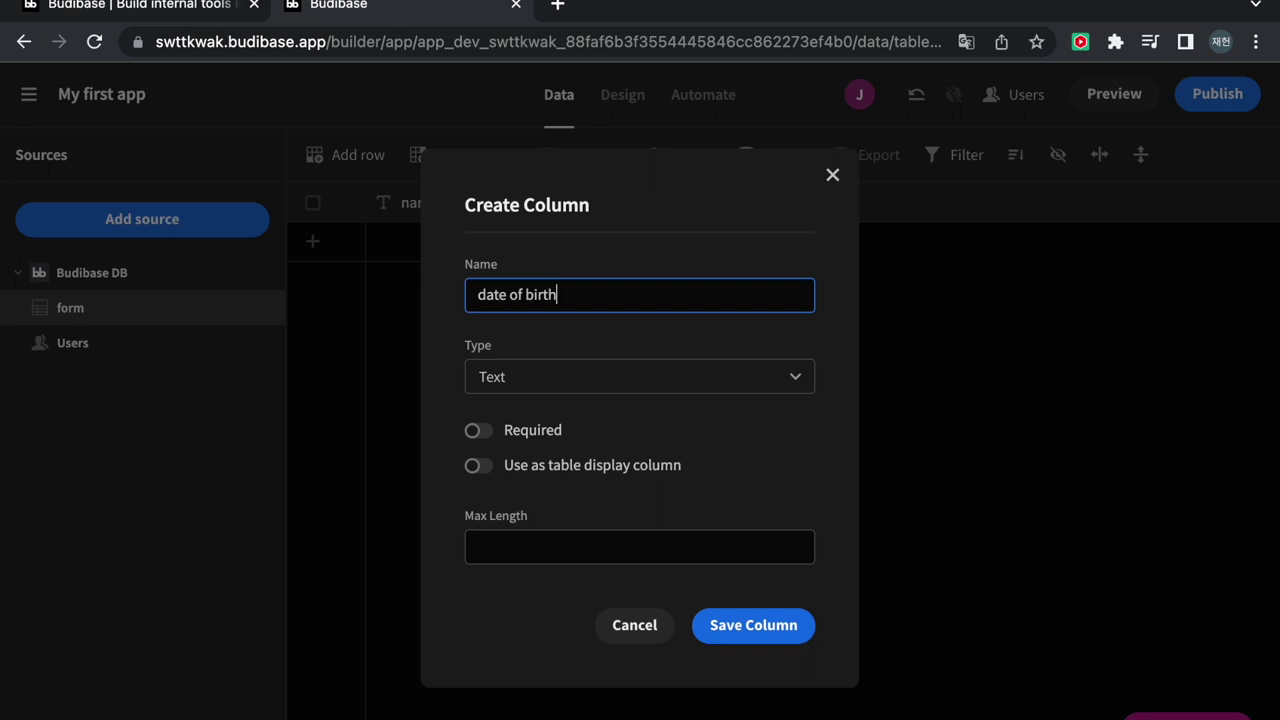
pyautogui.click(594, 372)
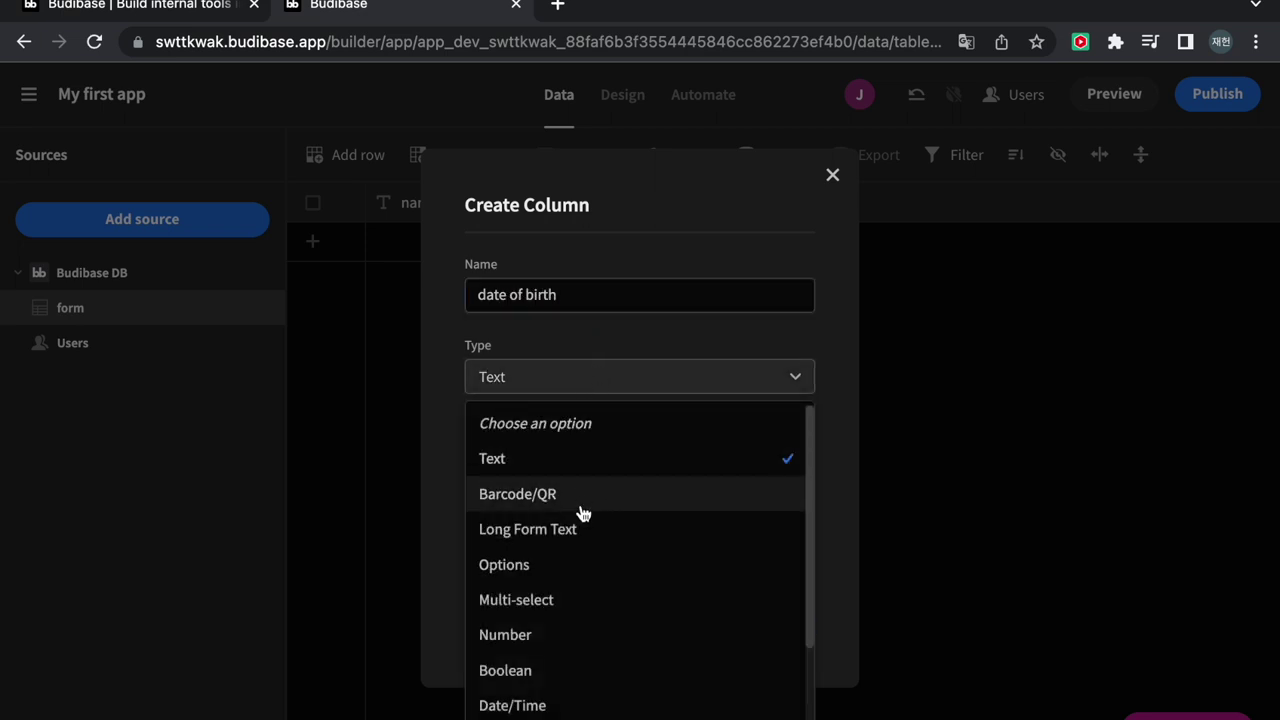
pyautogui.scroll(-1, 566, 629)
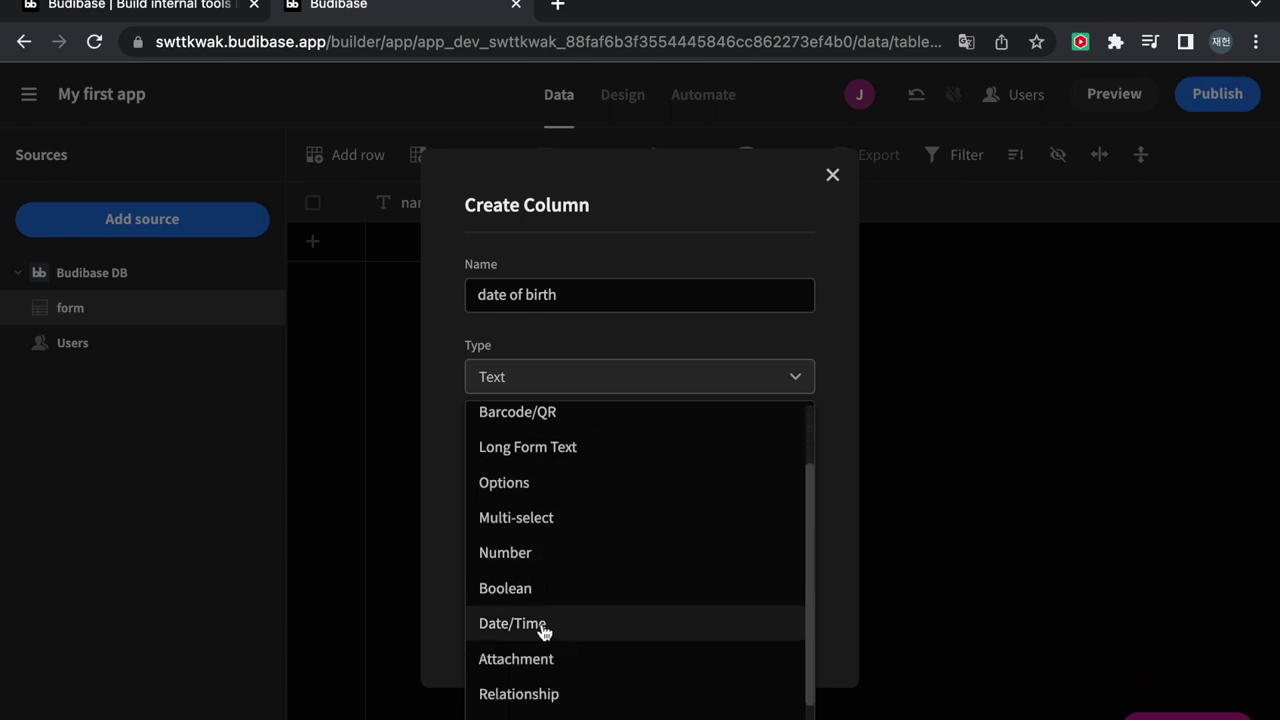
pyautogui.click(540, 629)
pyautogui.click(472, 657)
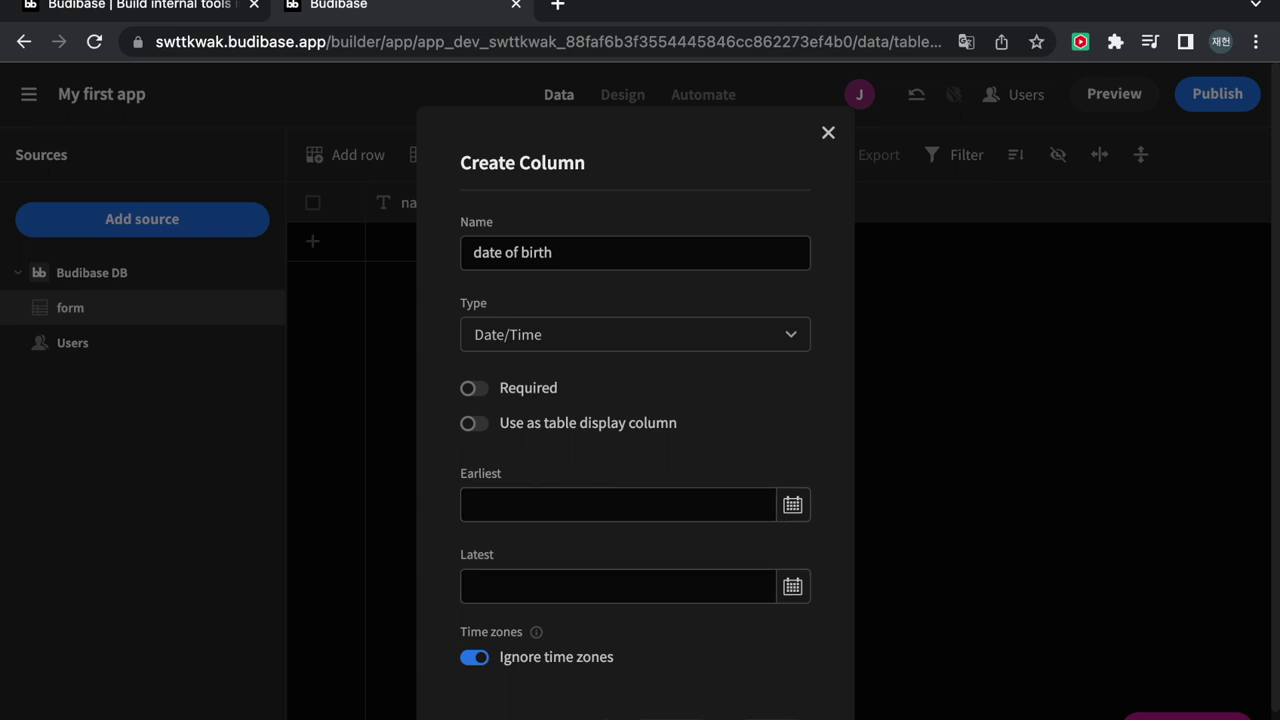
pyautogui.click(729, 677)
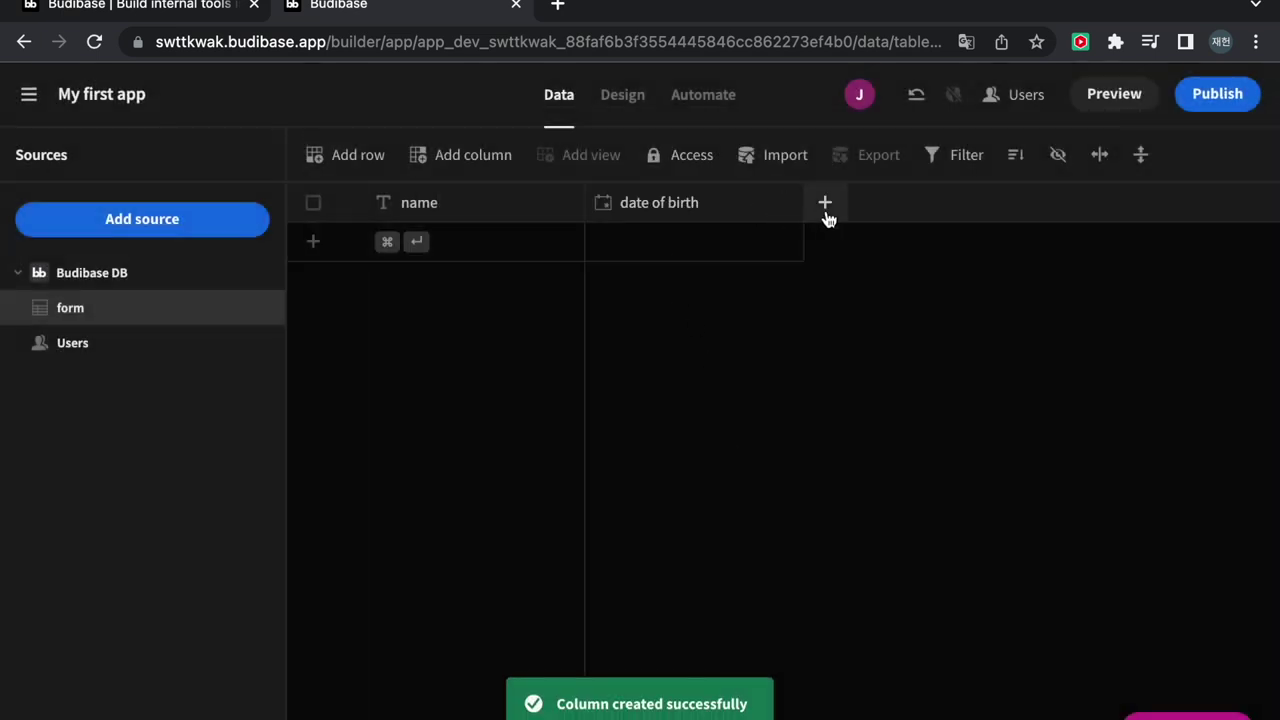
# Add an Options column gender (male, female) and a text column address
pyautogui.click(826, 210)
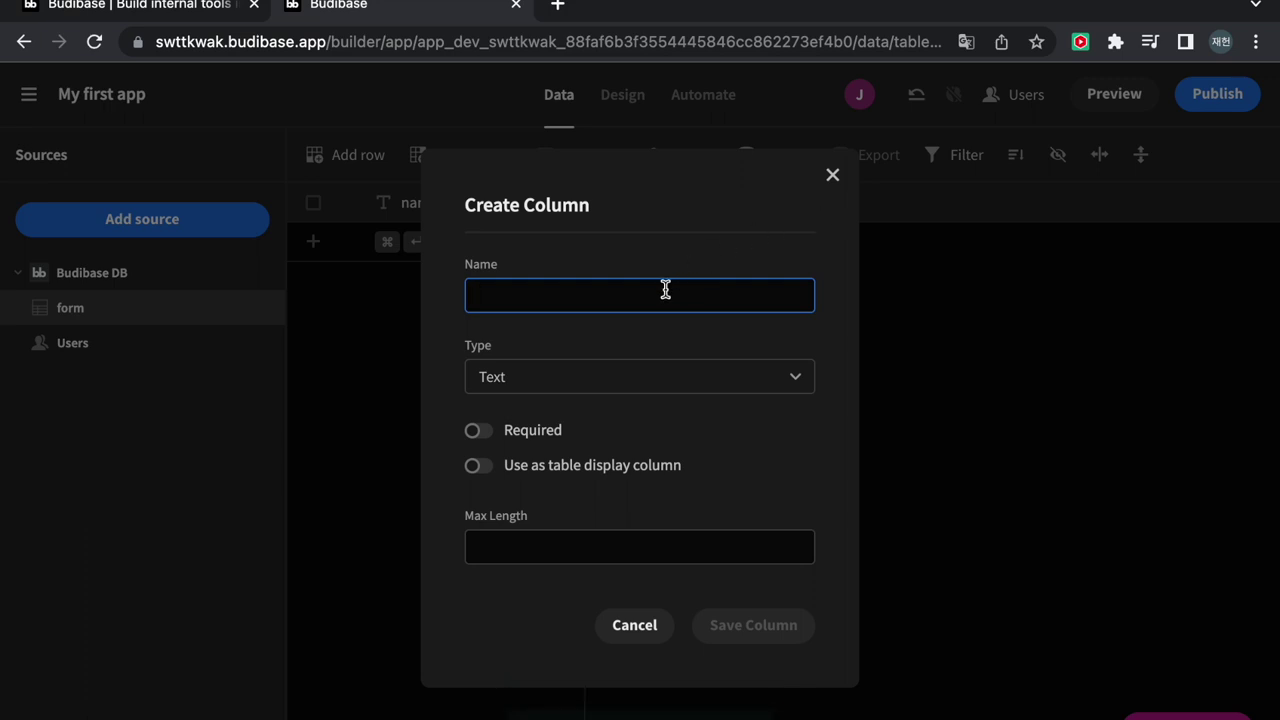
pyautogui.write('gender')
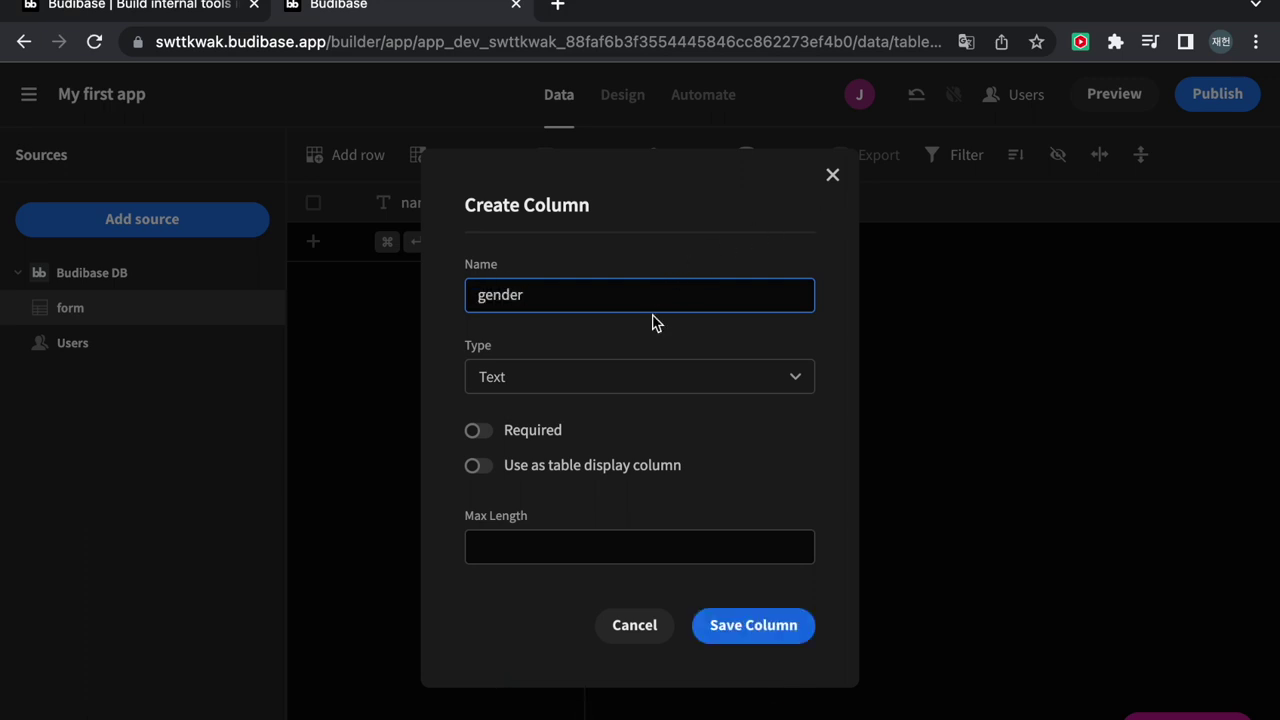
pyautogui.click(641, 379)
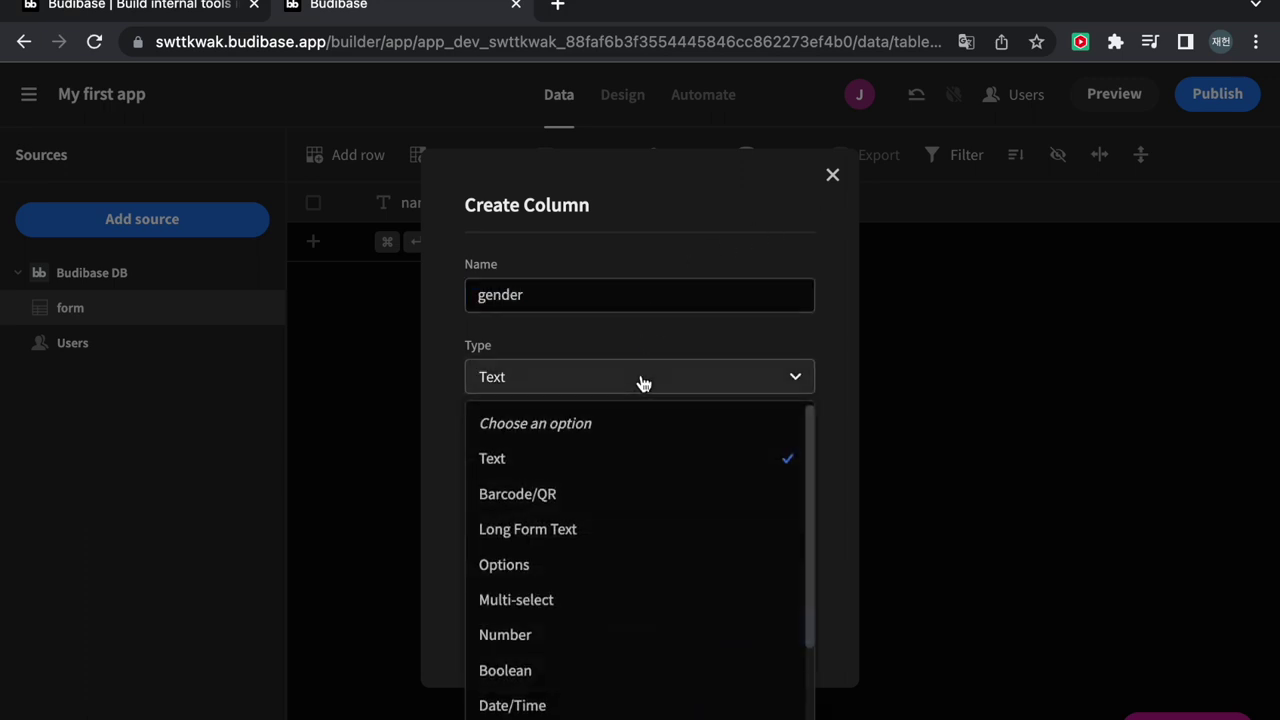
pyautogui.click(574, 564)
pyautogui.click(578, 541)
pyautogui.write('male')
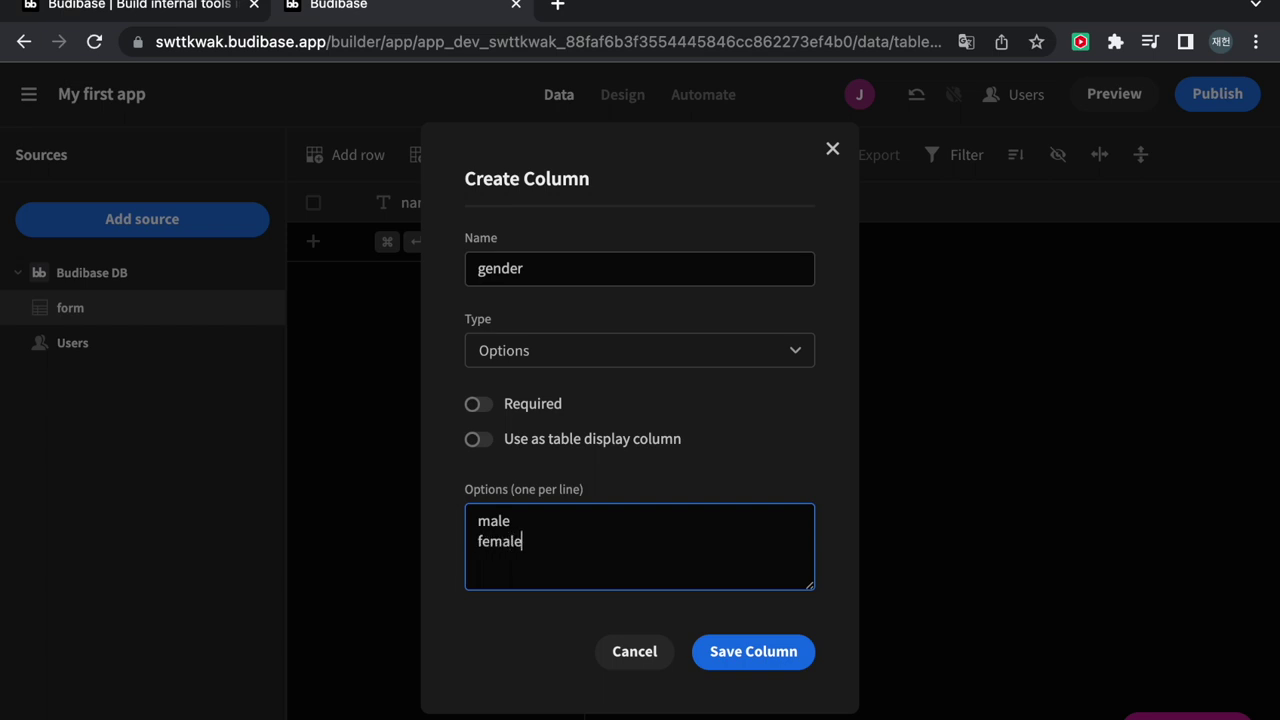
pyautogui.click(723, 653)
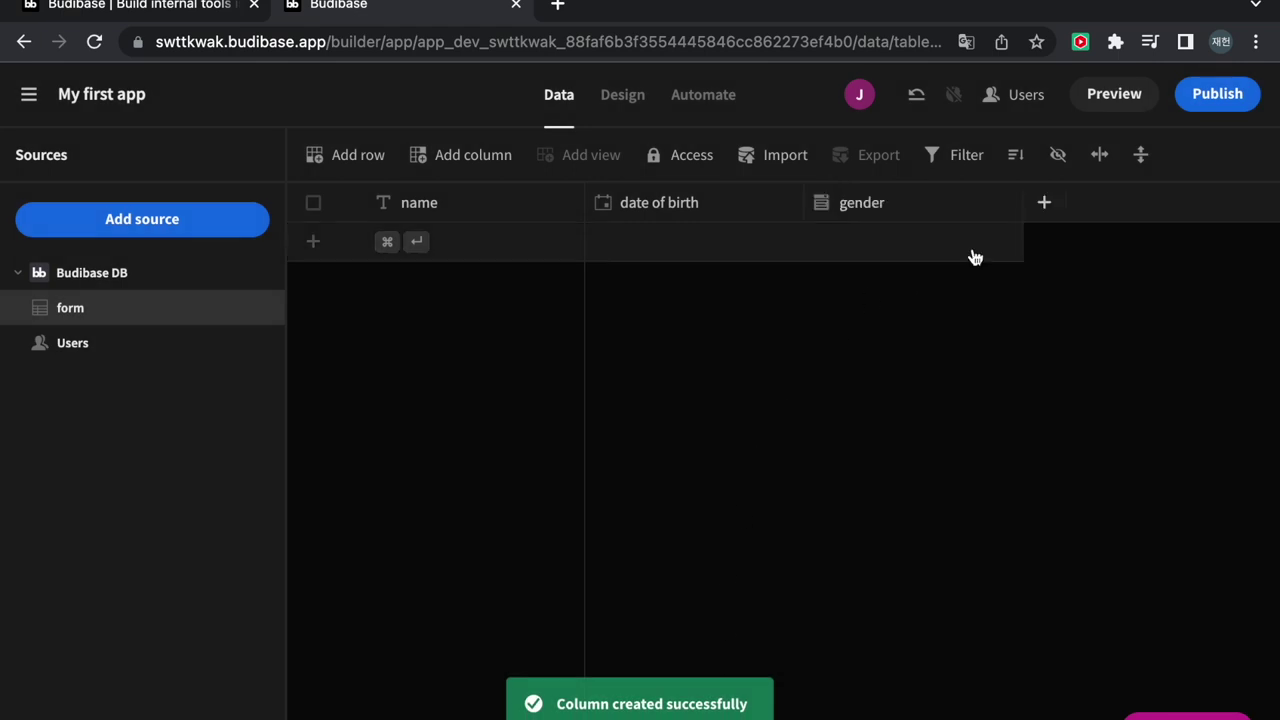
pyautogui.click(1045, 205)
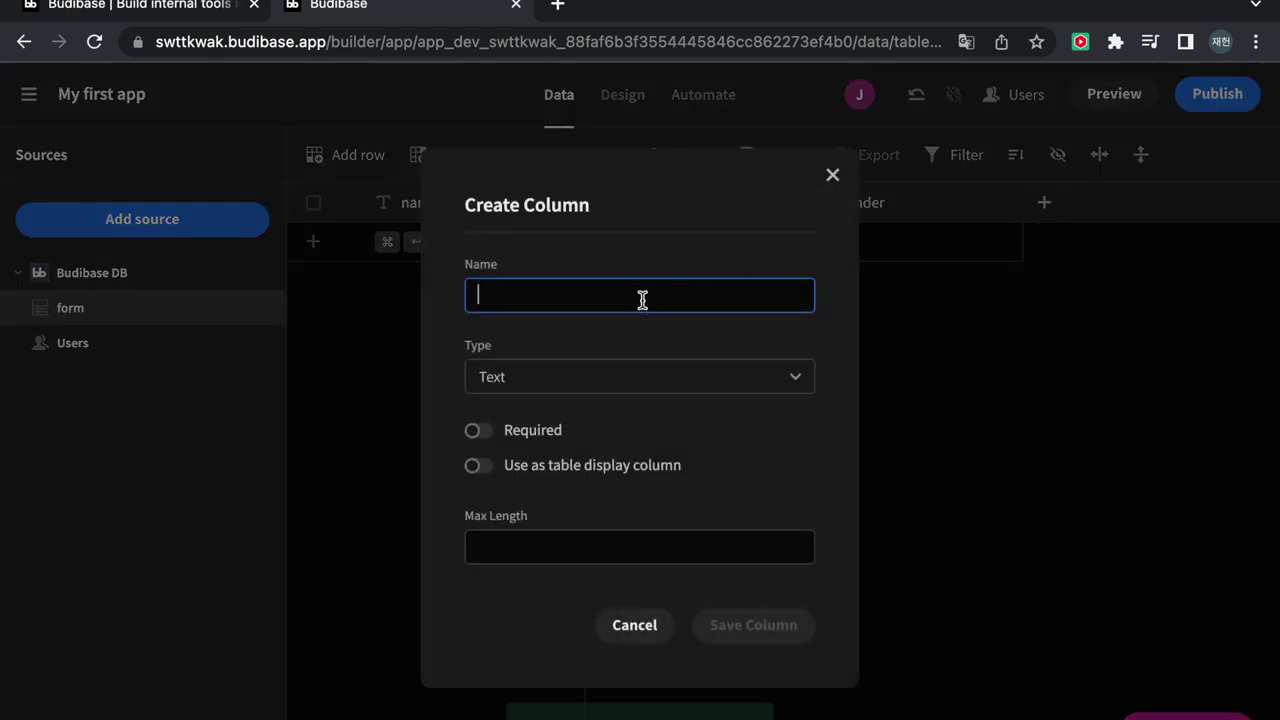
pyautogui.write('adde')
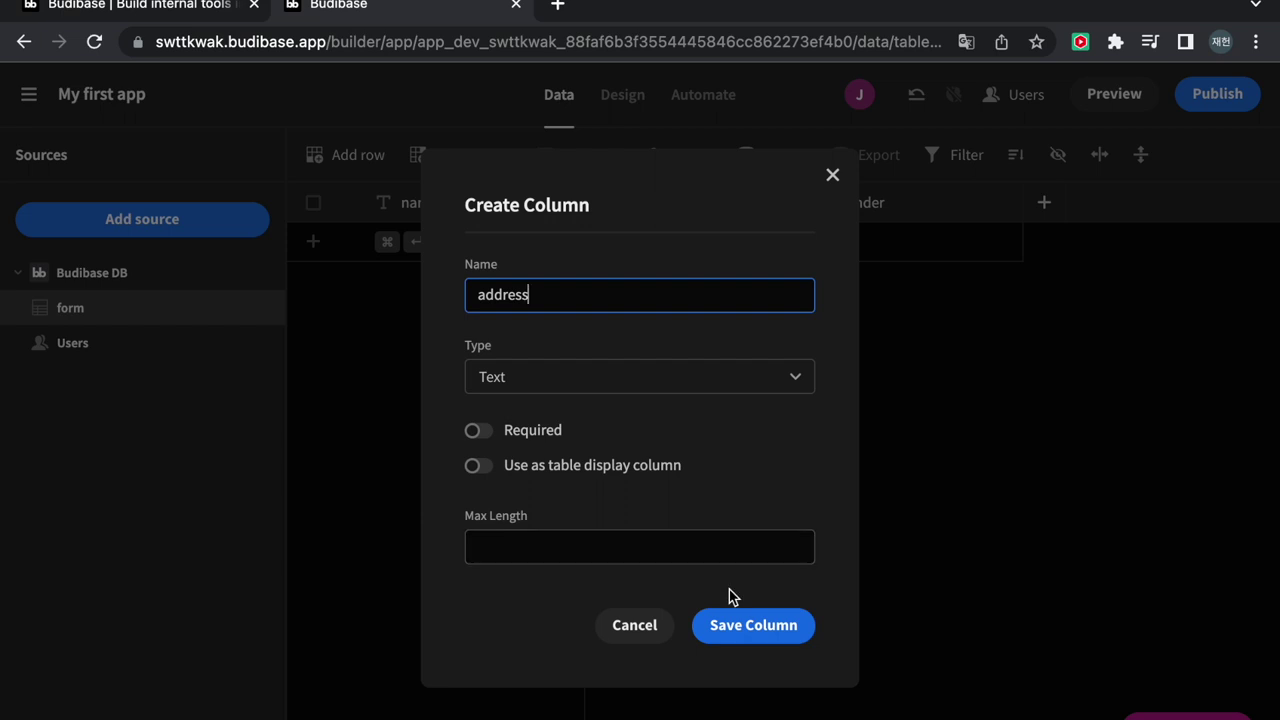
pyautogui.click(745, 629)
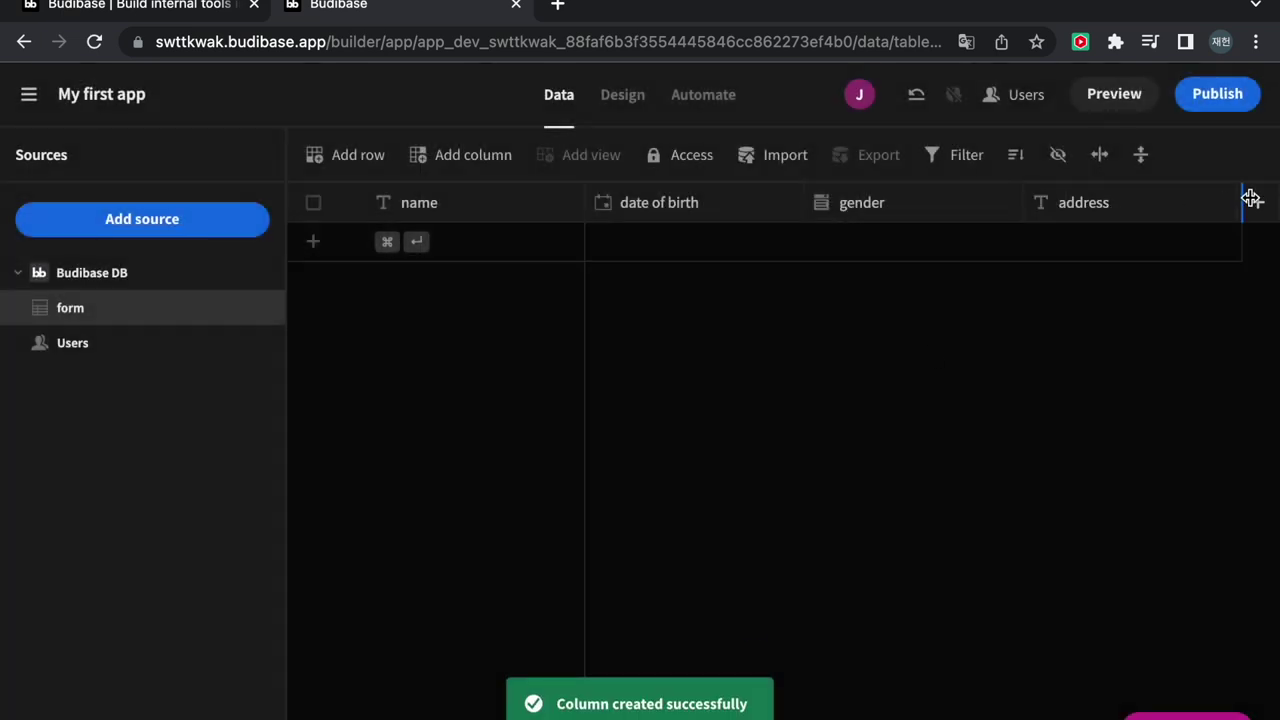
# Add a Number column phone number with a minimum value of 7
pyautogui.click(1258, 203)
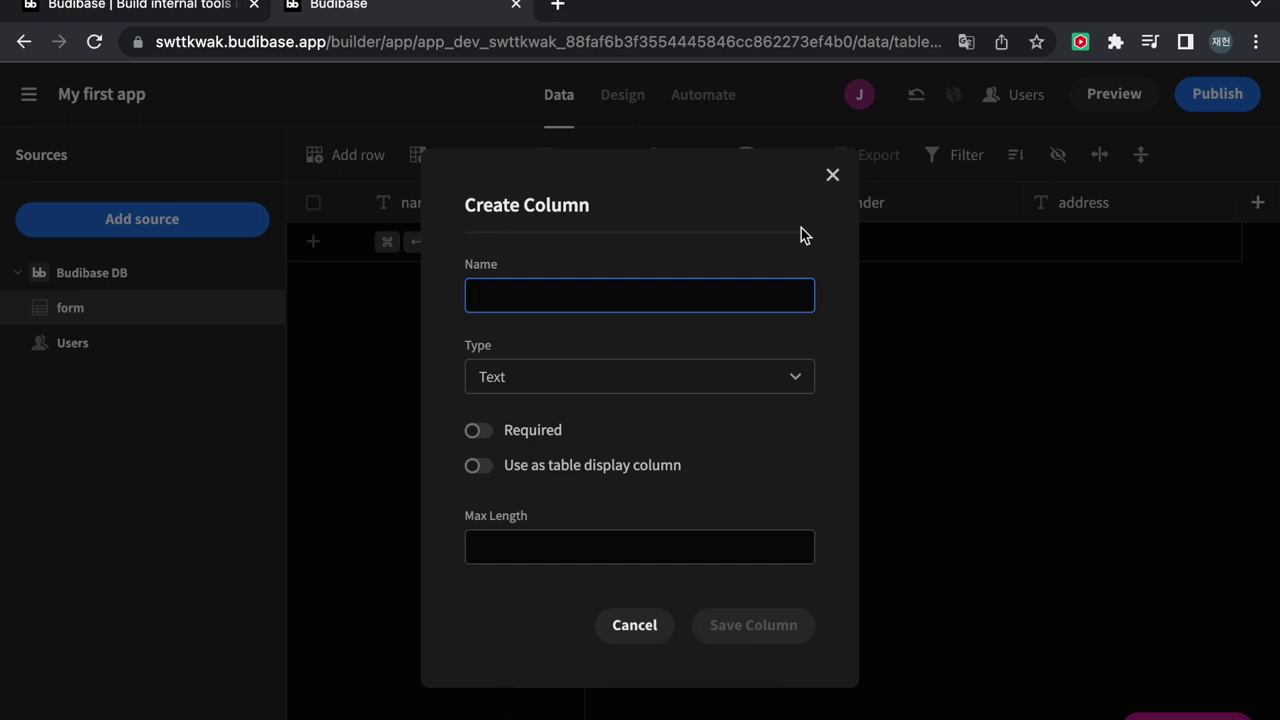
pyautogui.write('phone number')
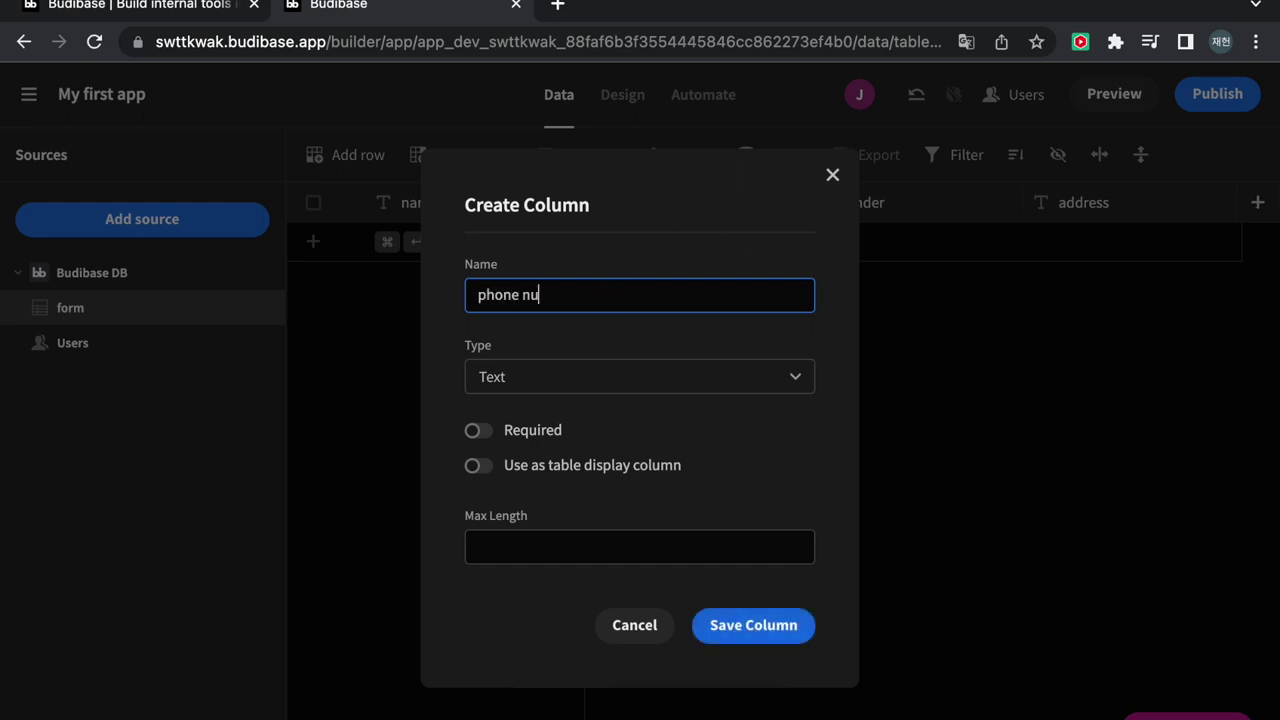
pyautogui.click(606, 388)
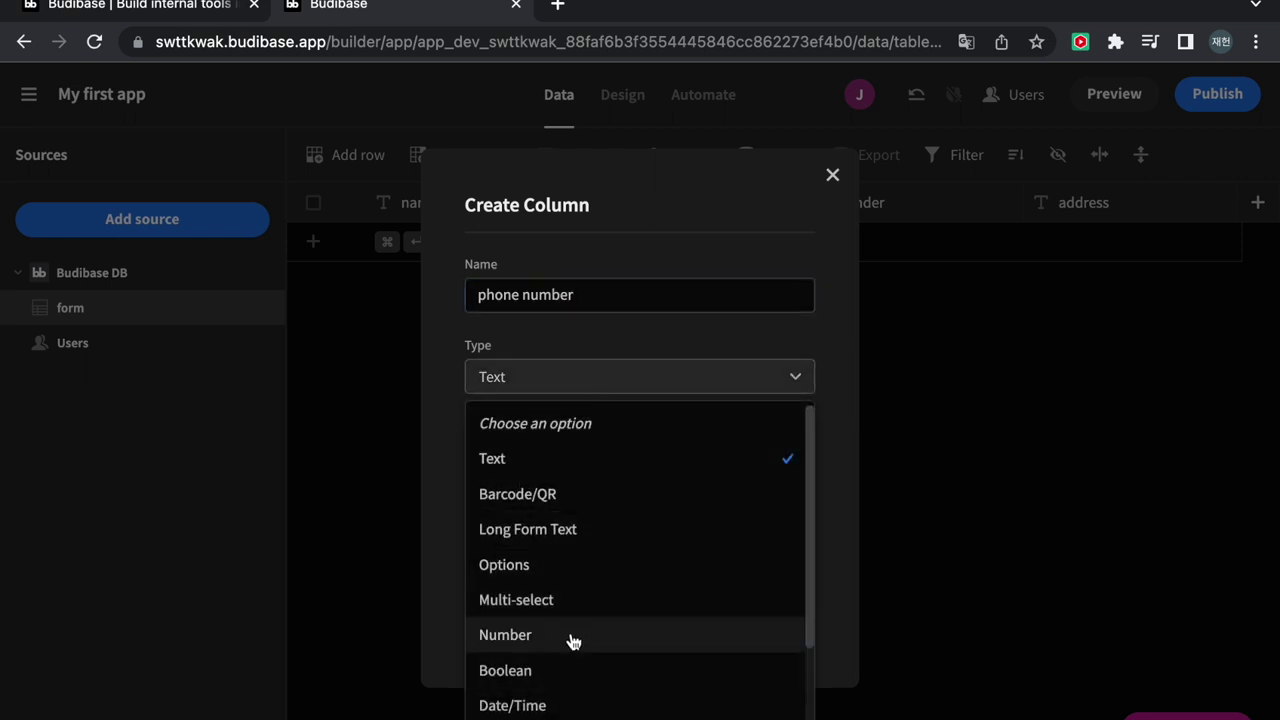
pyautogui.click(570, 637)
pyautogui.click(600, 503)
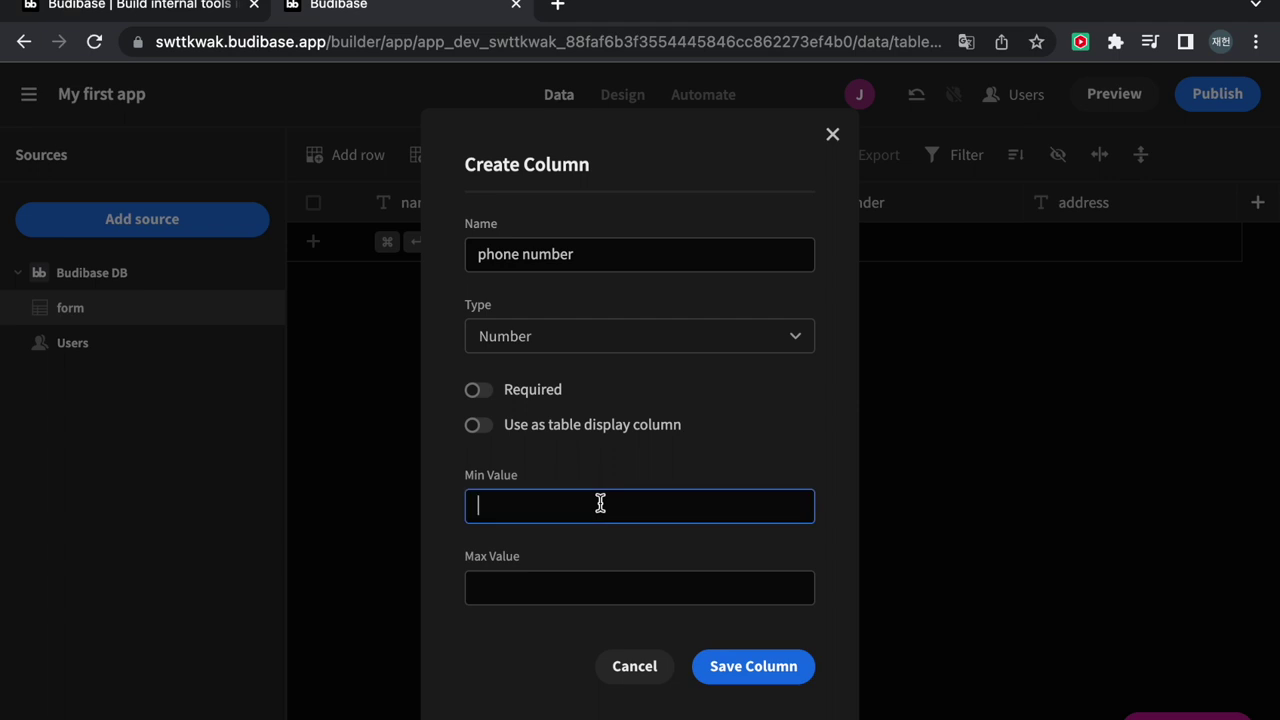
pyautogui.write('7')
pyautogui.click(733, 676)
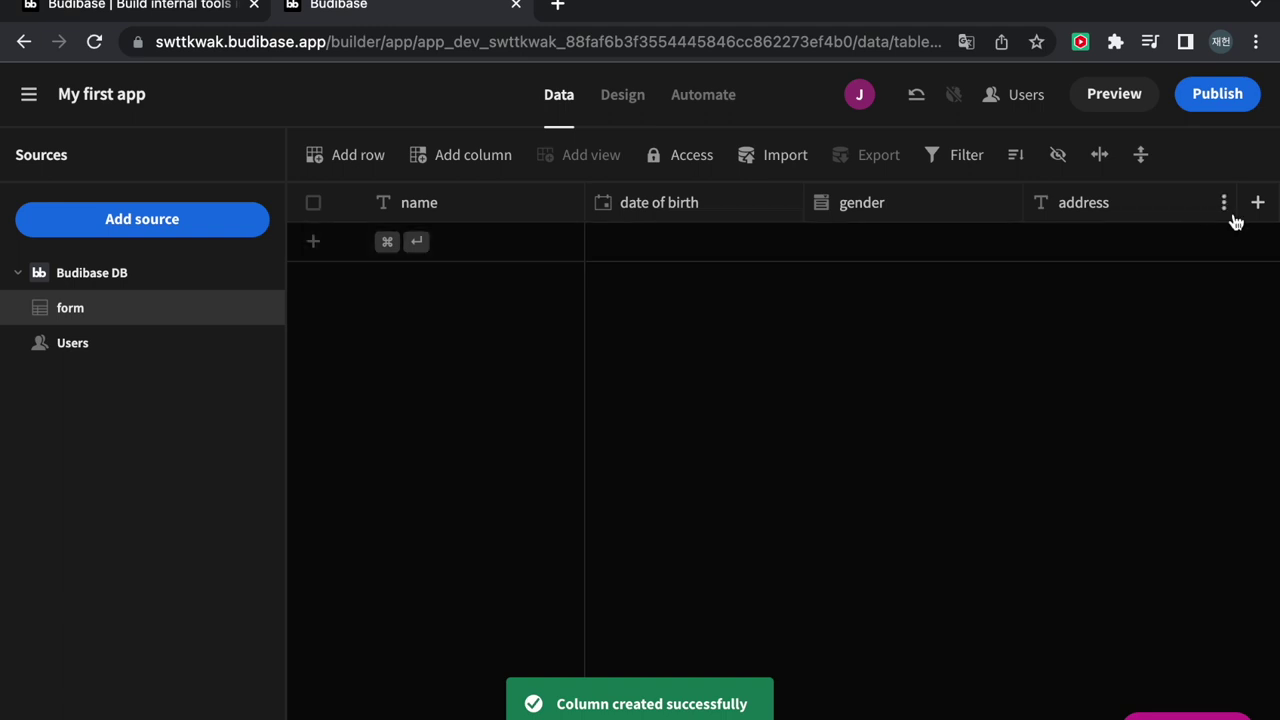
# Add an Options column occupation with choices sales, management and development
pyautogui.click(1258, 204)
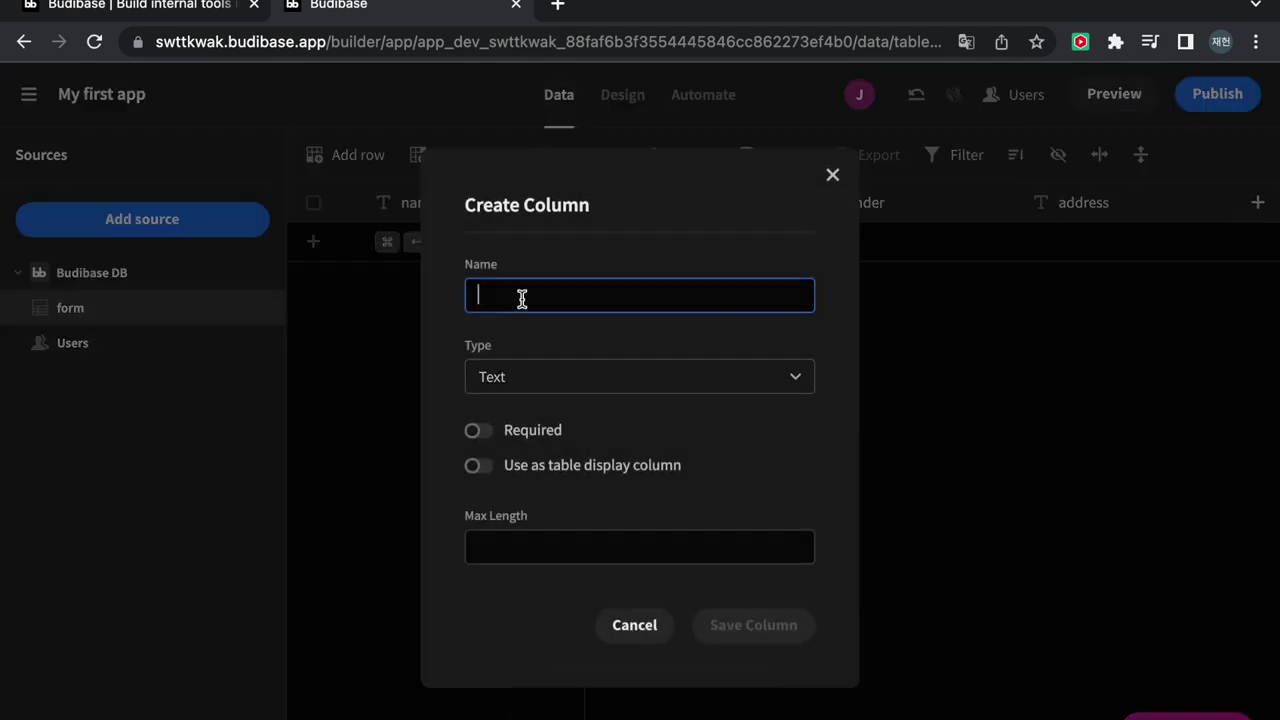
pyautogui.write('occupa')
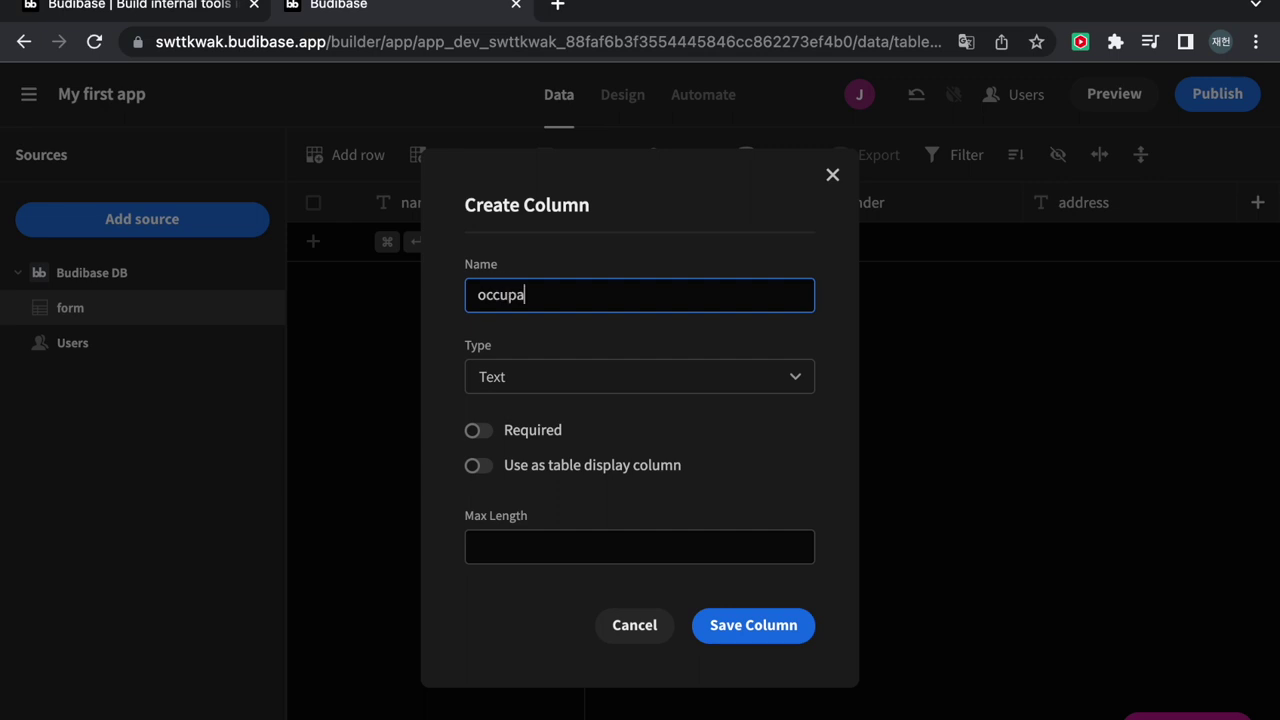
pyautogui.write('tion')
pyautogui.click(566, 380)
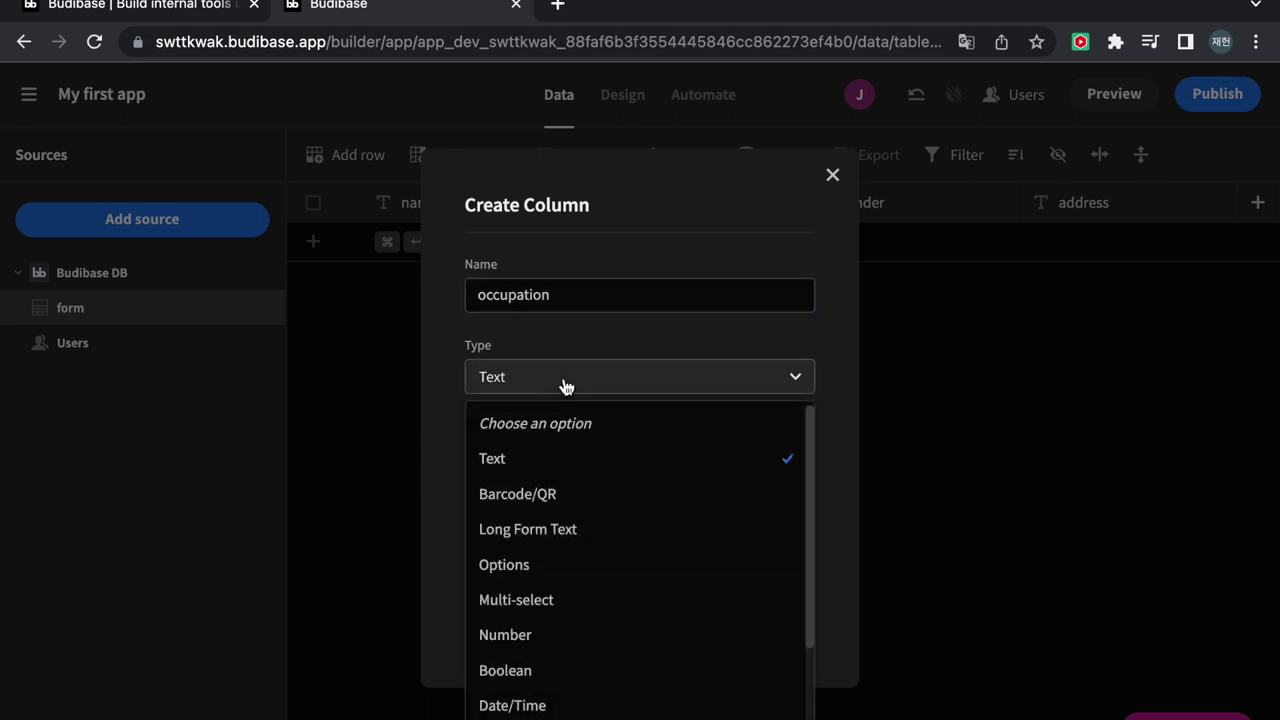
pyautogui.scroll(-1, 597, 586)
pyautogui.scroll(-1, 595, 586)
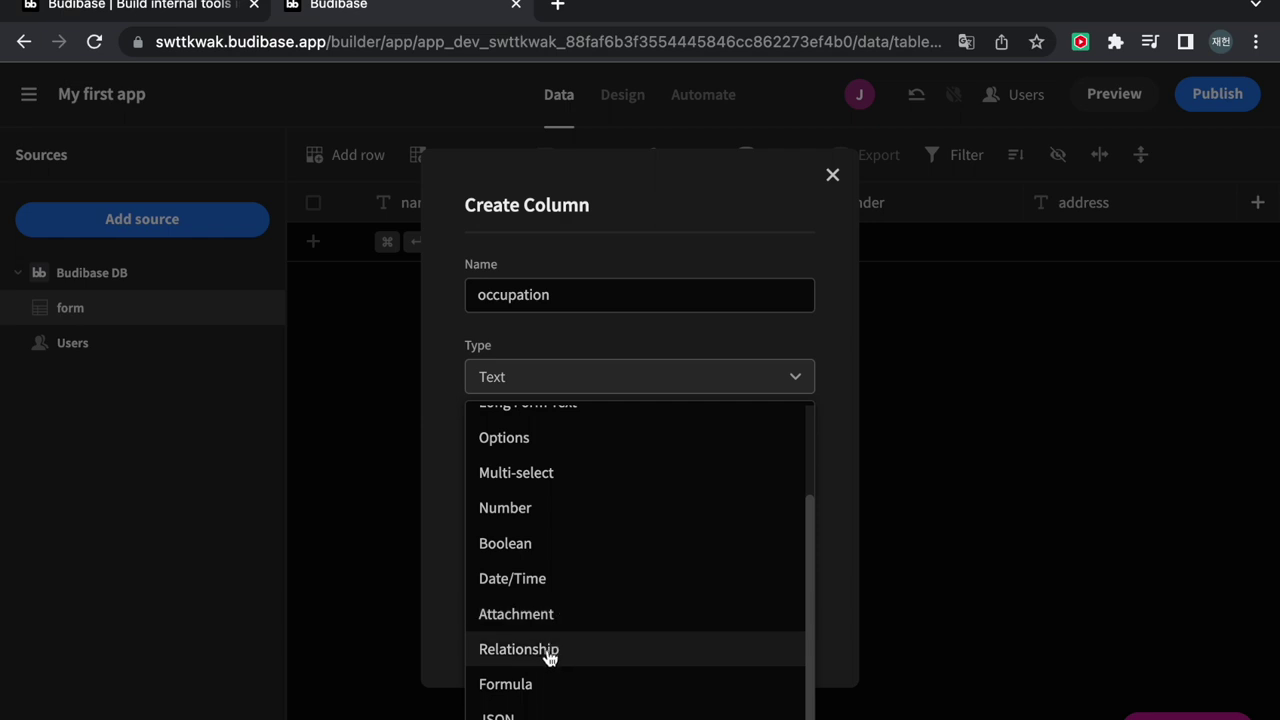
pyautogui.click(558, 445)
pyautogui.click(571, 523)
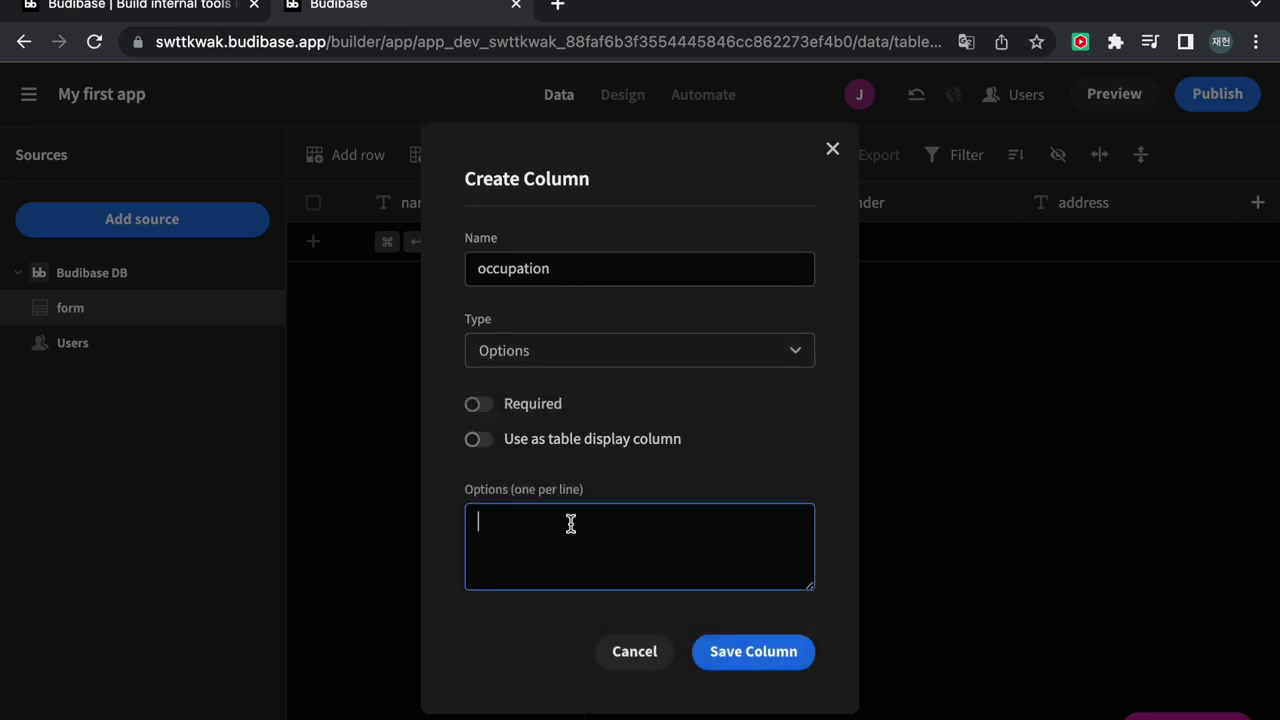
pyautogui.write('sales')
pyautogui.press('Return')
pyautogui.write('man')
pyautogui.write('agement ')
pyautogui.write('devel')
pyautogui.write('opment')
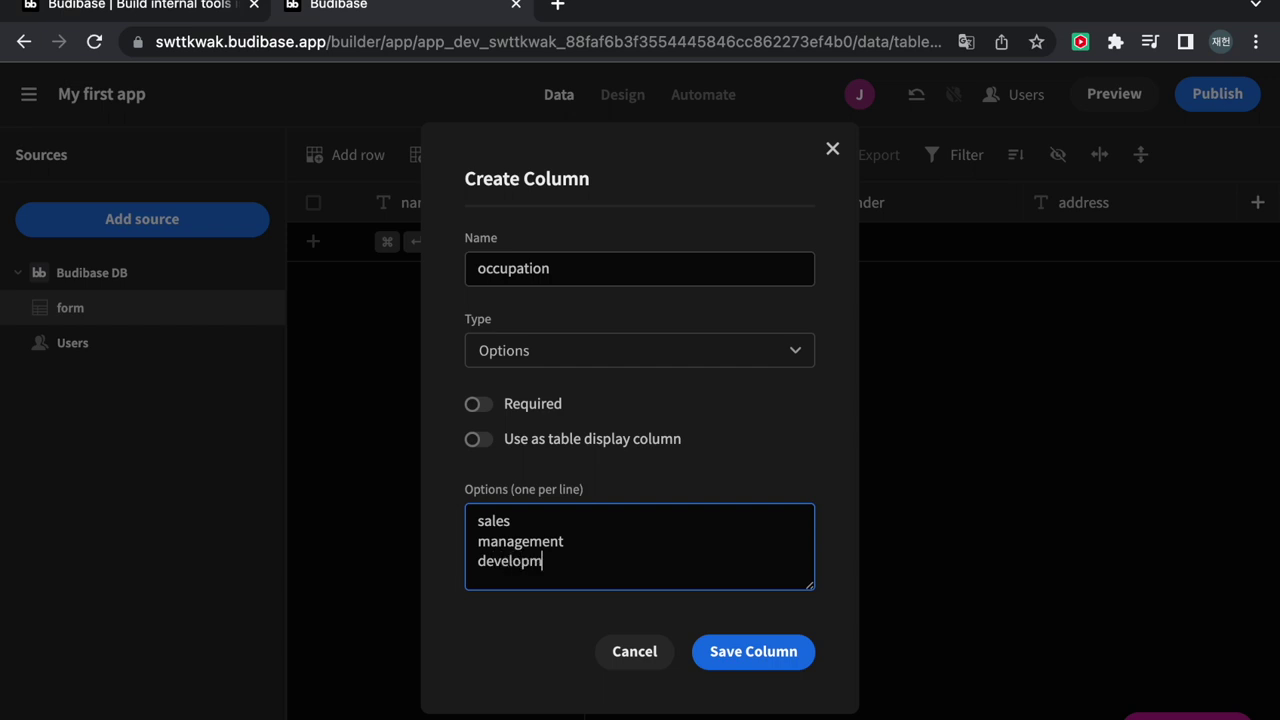
pyautogui.click(737, 654)
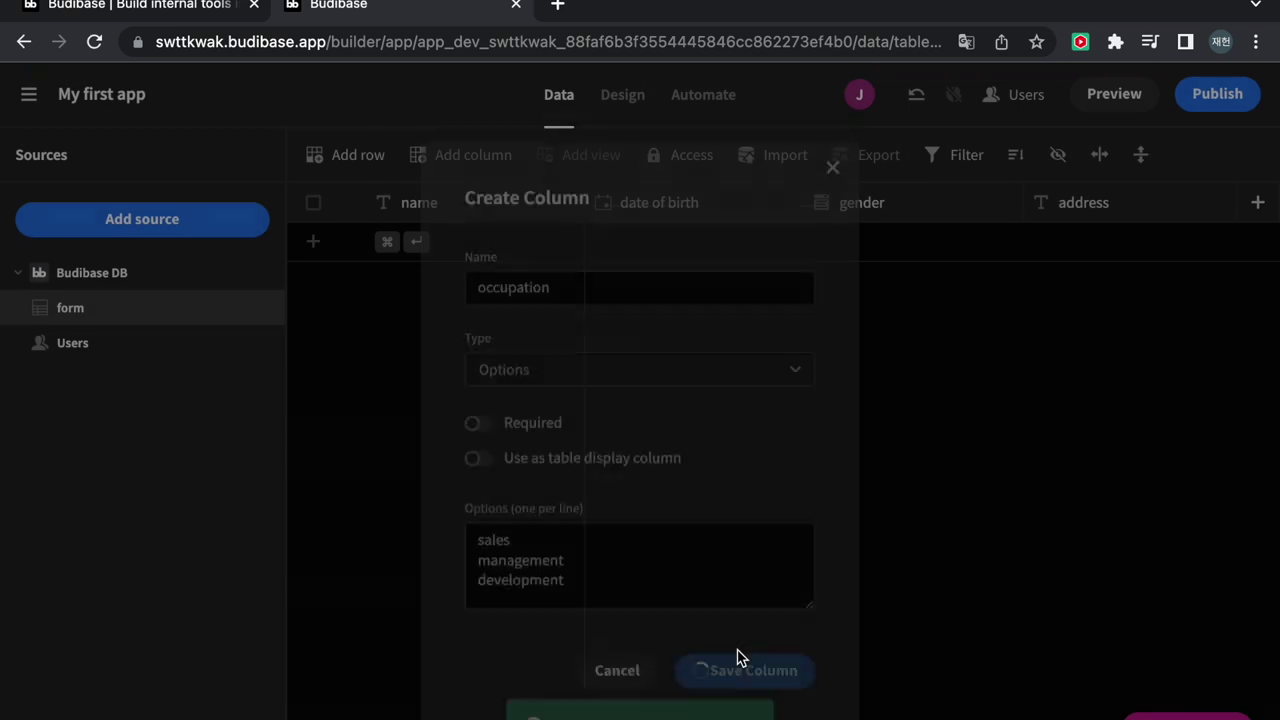
pyautogui.hscroll(7, 825, 242)
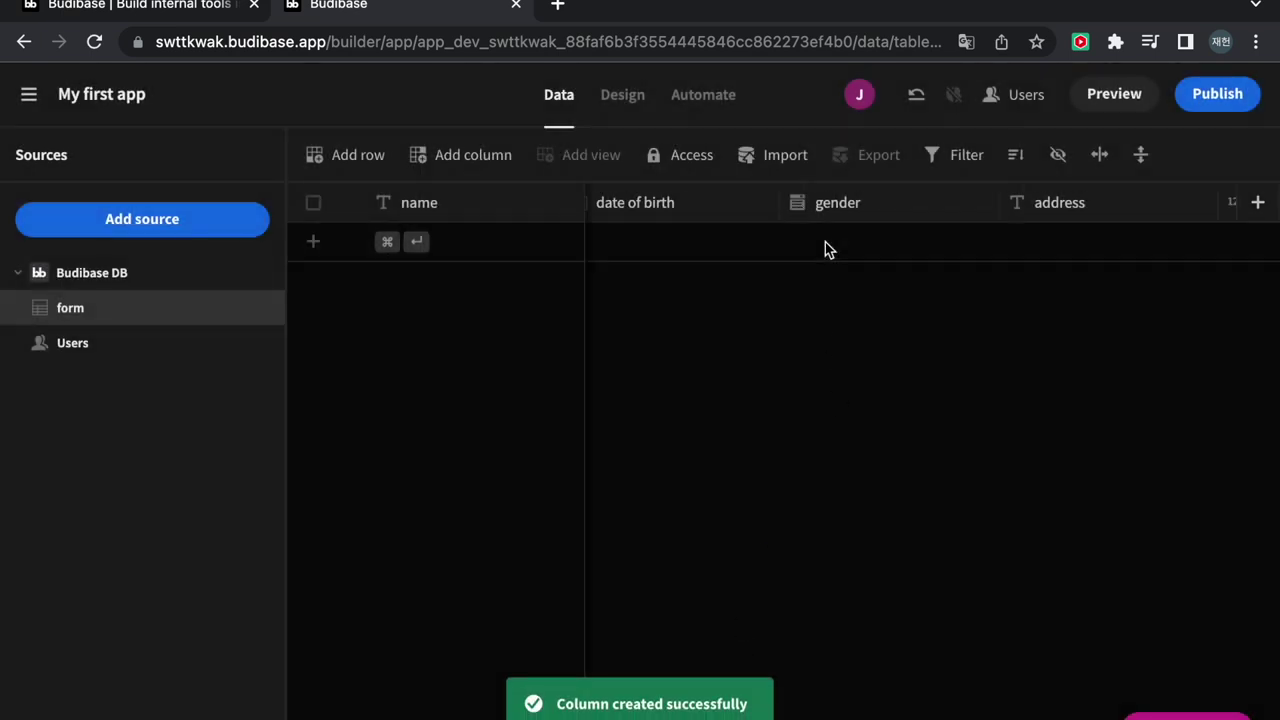
pyautogui.hscroll(-5, 825, 242)
pyautogui.hscroll(-2, 825, 242)
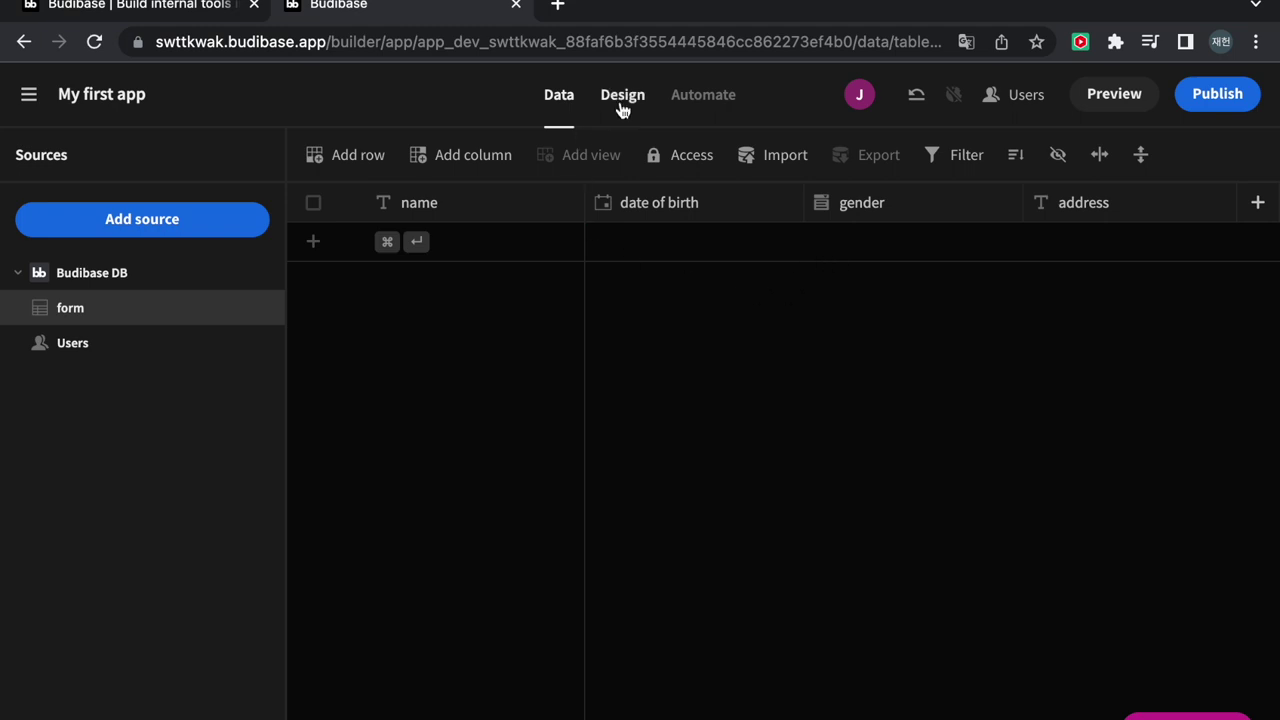
# Show the /home screen's navigation settings, check mobile and tablet widths, and close the live preview
pyautogui.click(622, 100)
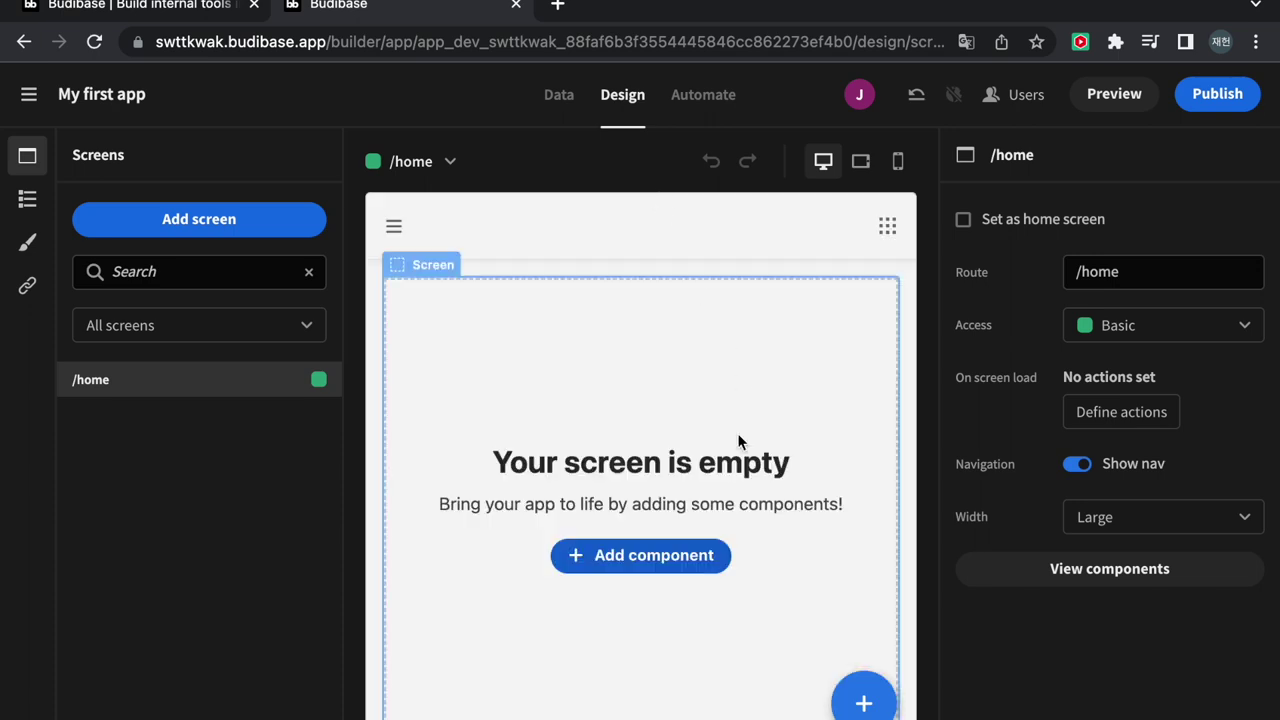
pyautogui.click(395, 226)
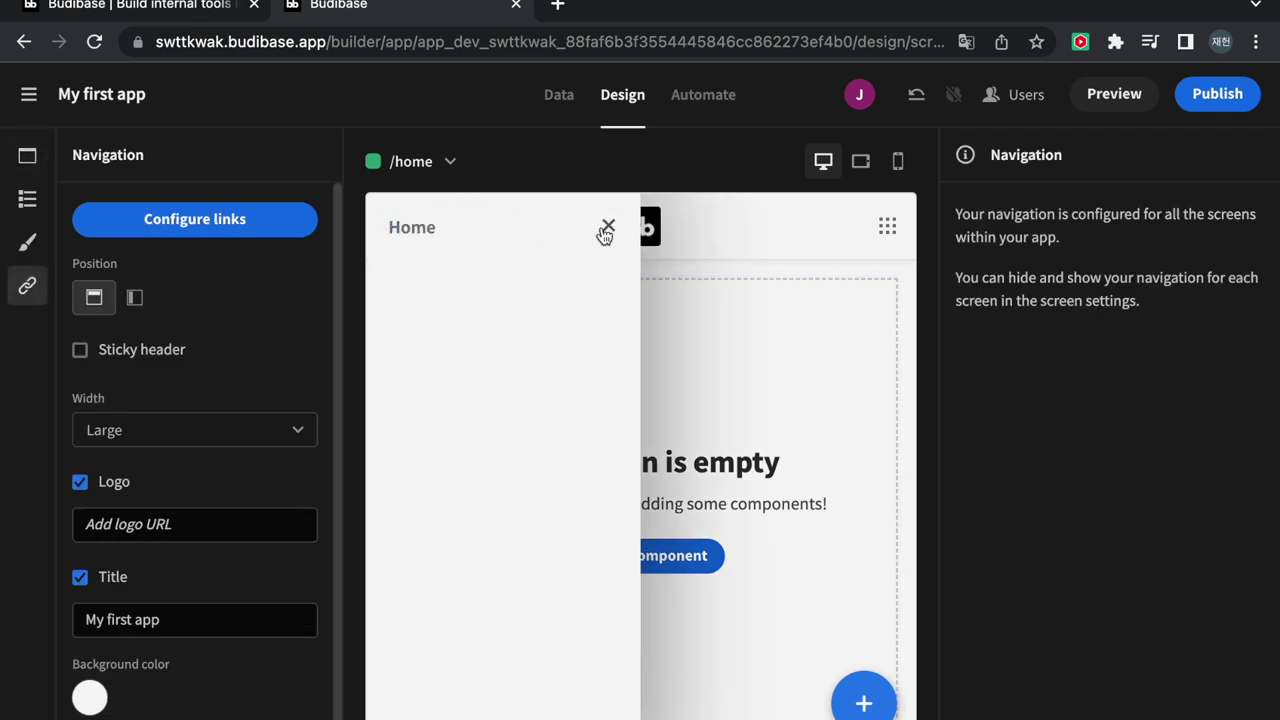
pyautogui.click(608, 226)
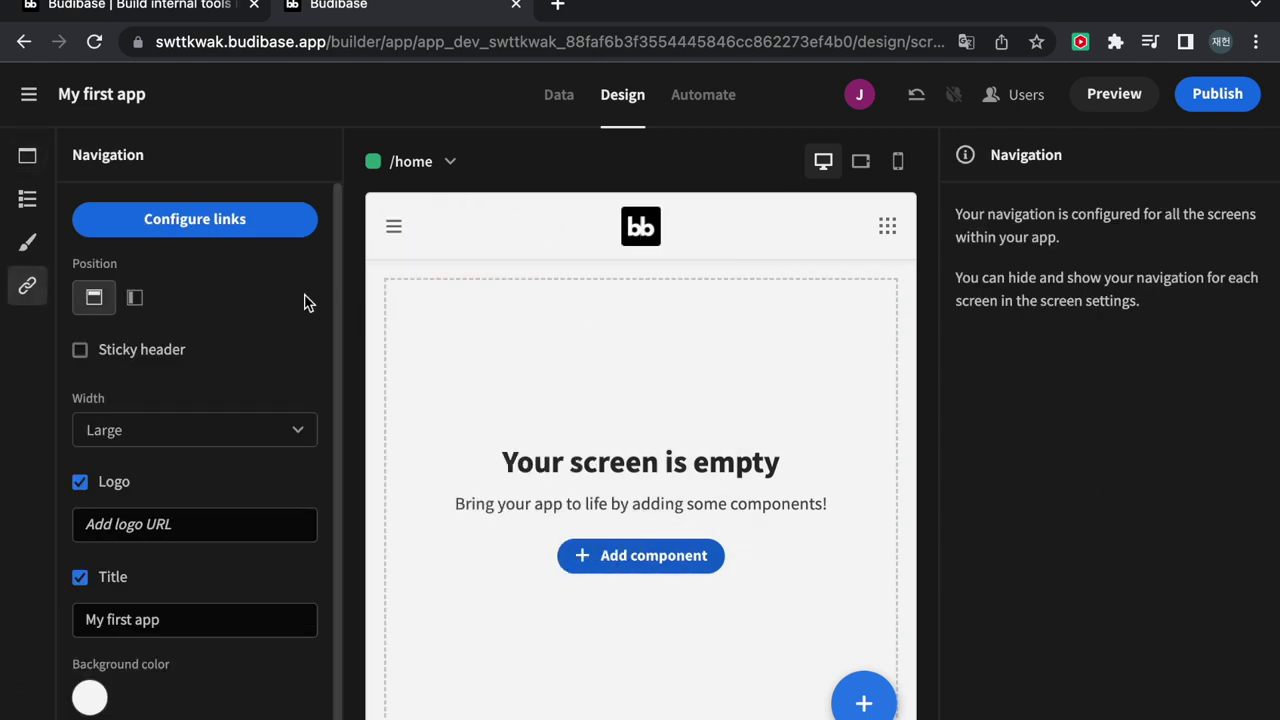
pyautogui.scroll(-1, 290, 470)
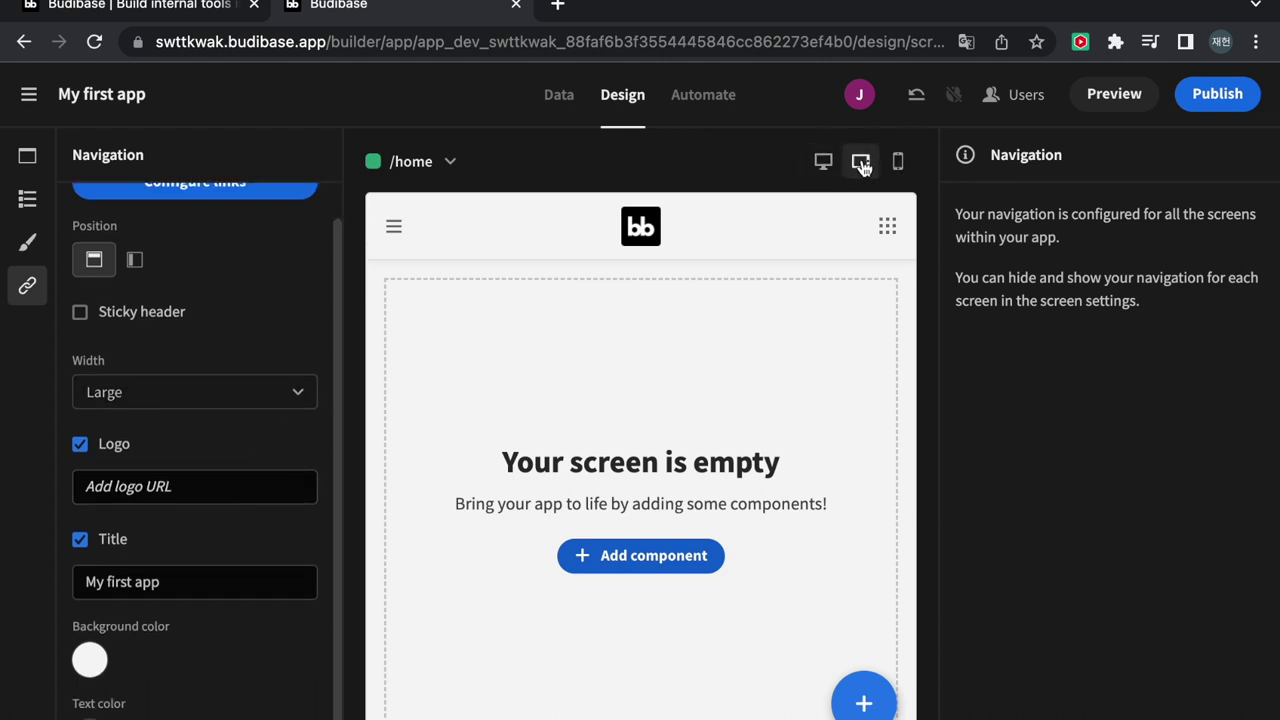
pyautogui.click(898, 164)
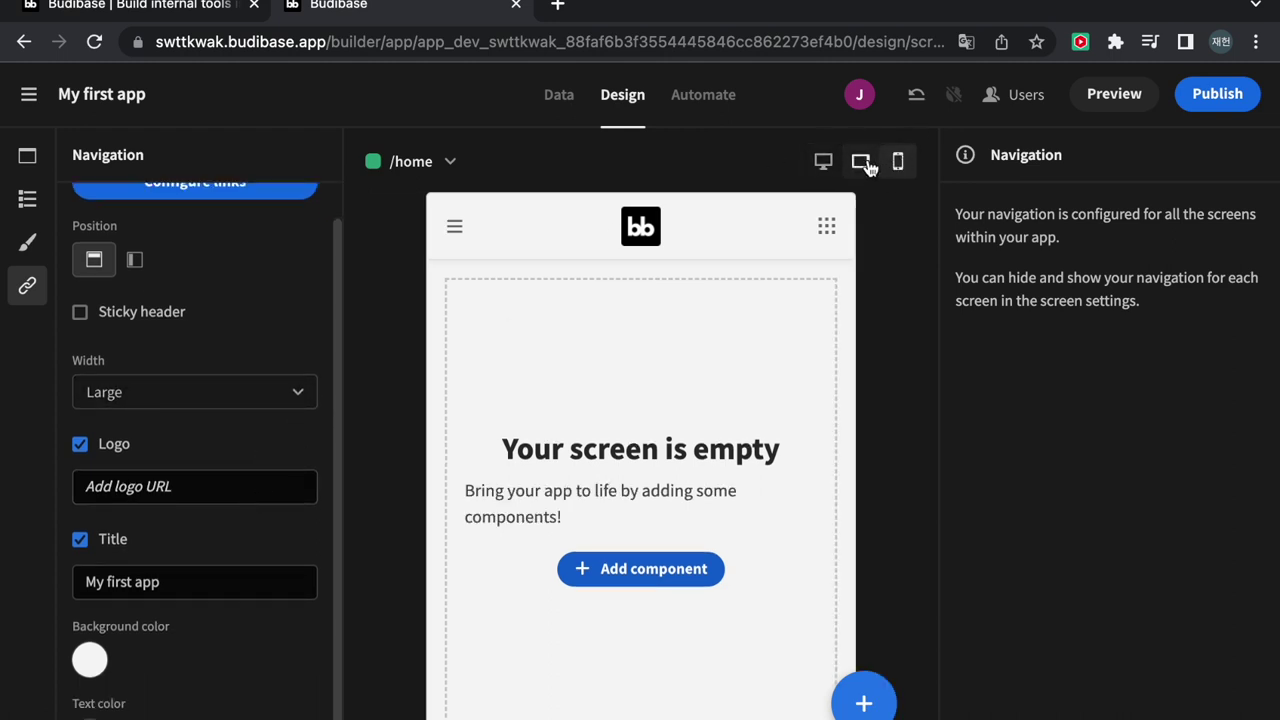
pyautogui.click(861, 162)
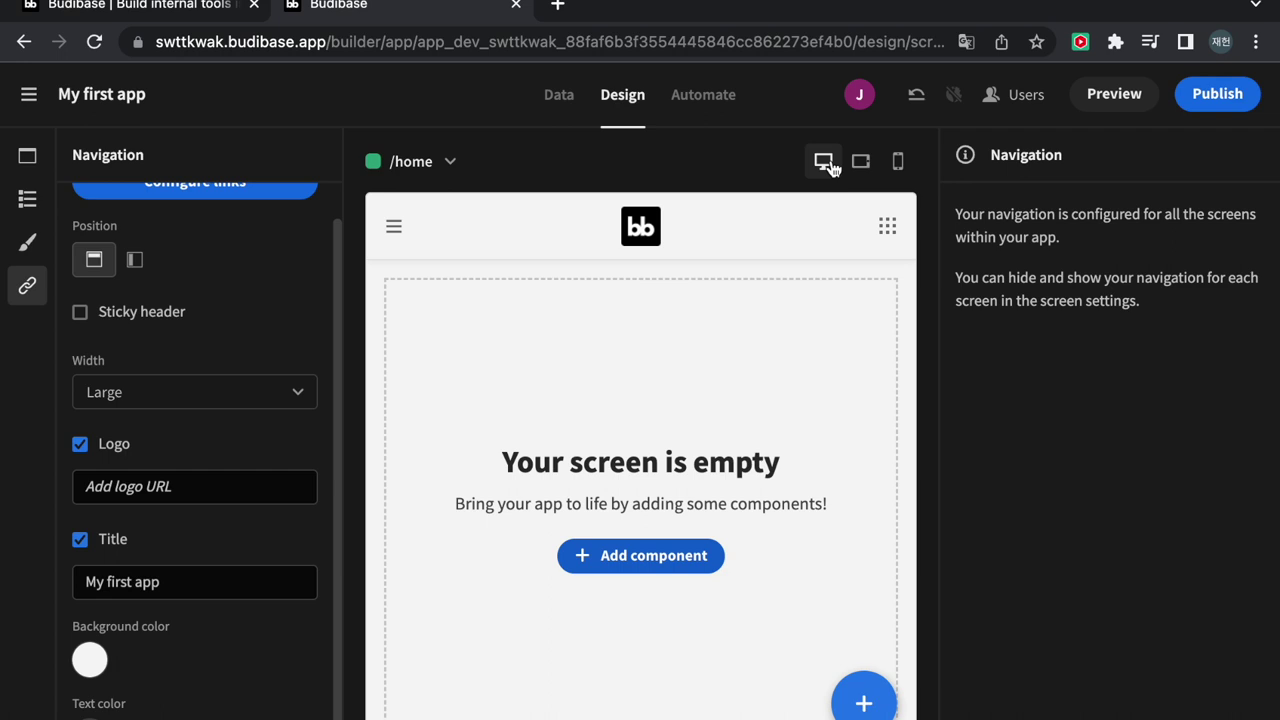
pyautogui.click(1104, 100)
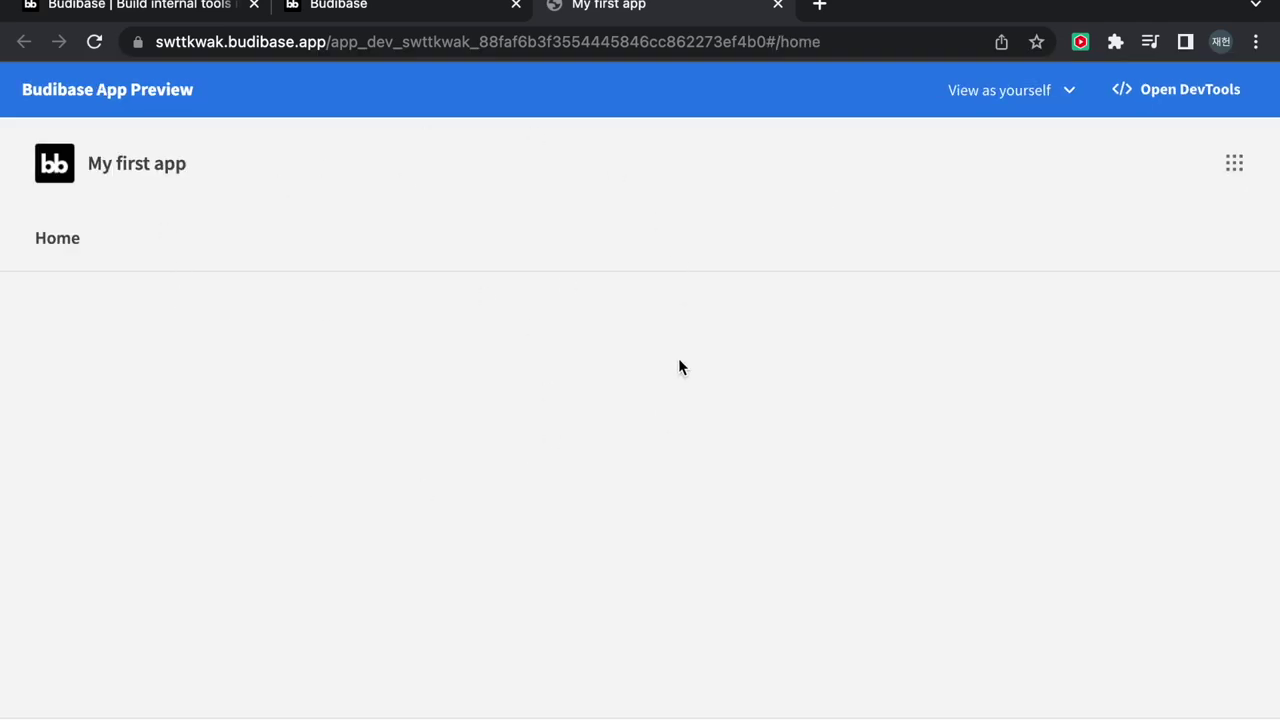
pyautogui.click(778, 4)
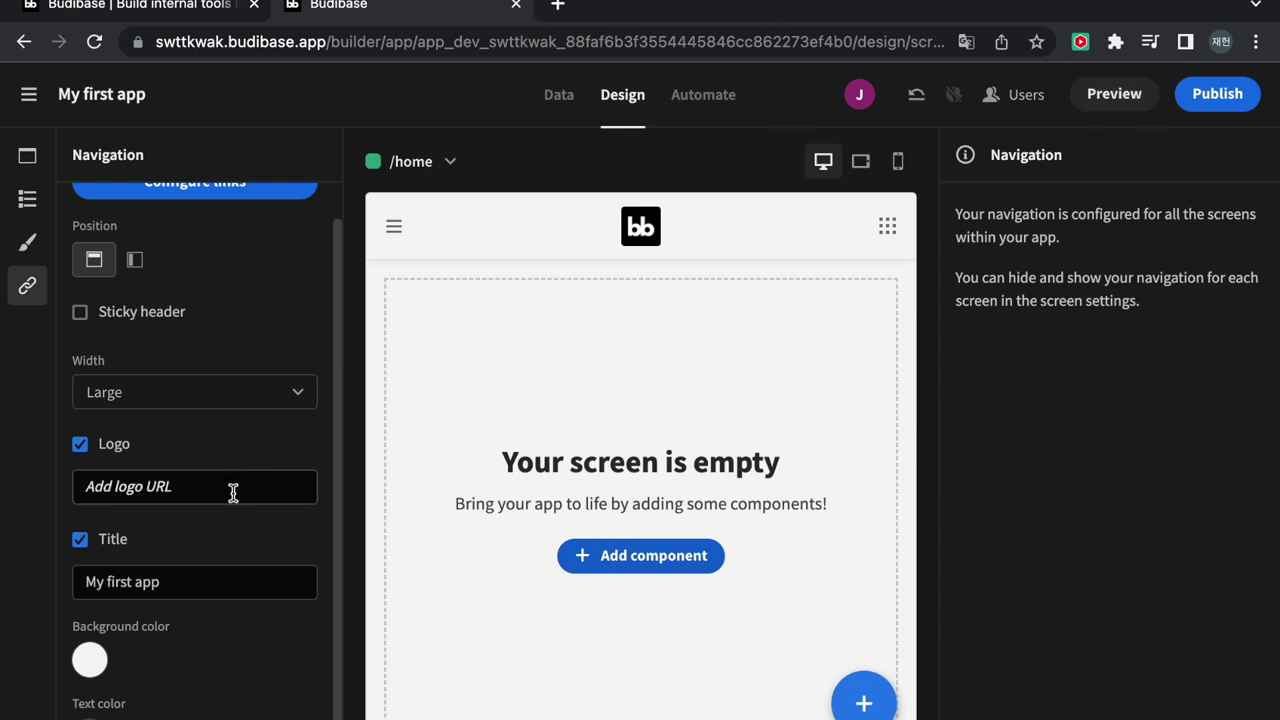
# Rename the app's navigation title from My first app to Ajou Tech
pyautogui.click(194, 581)
pyautogui.moveTo(194, 581); pyautogui.dragTo(80, 582)
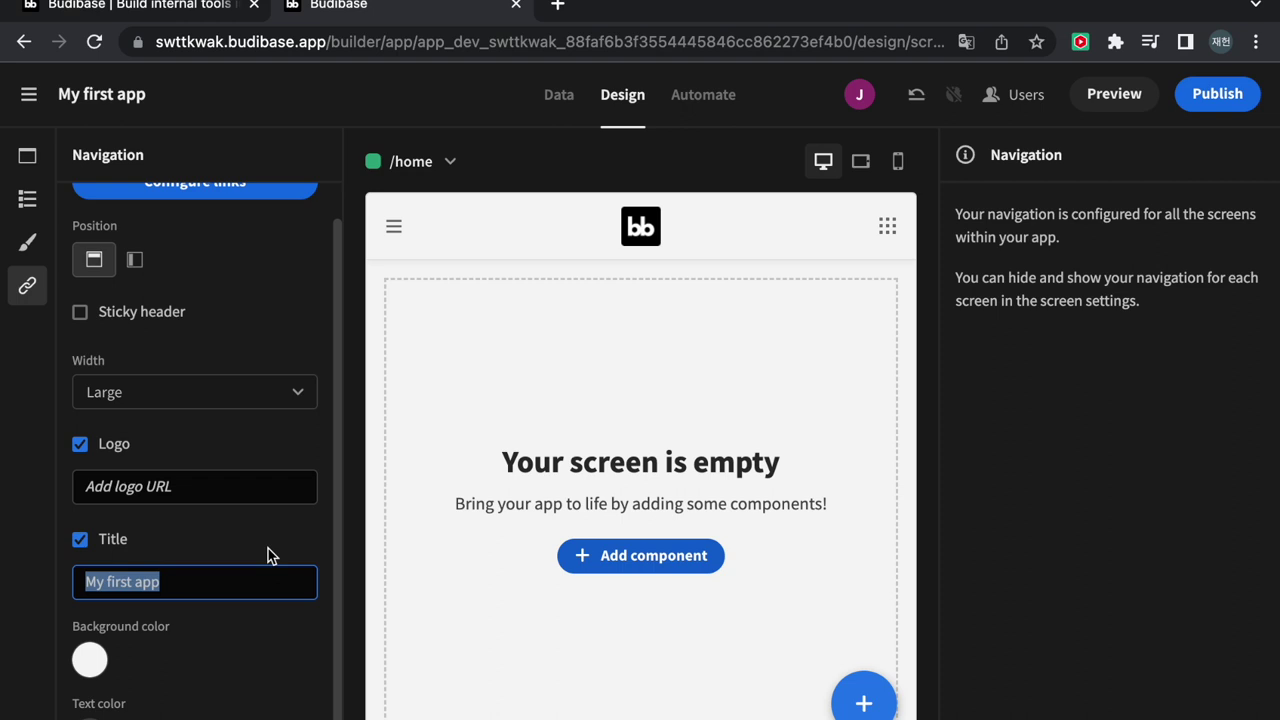
pyautogui.write('Ajou')
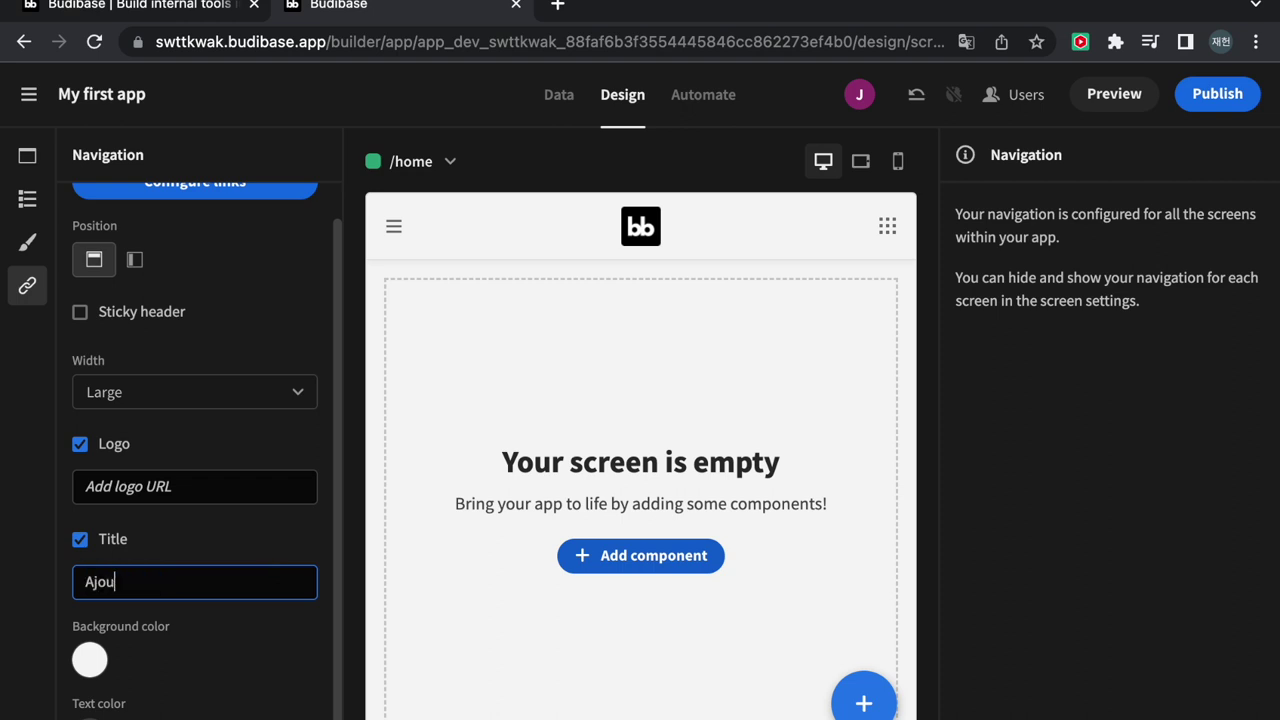
pyautogui.write(' The')
pyautogui.press('BackSpace')
pyautogui.press('BackSpace')
pyautogui.click(227, 525)
# Set the logo URL to ajou.ac.kr's img-symbol.png, removing the stray underscore before img
pyautogui.click(206, 485)
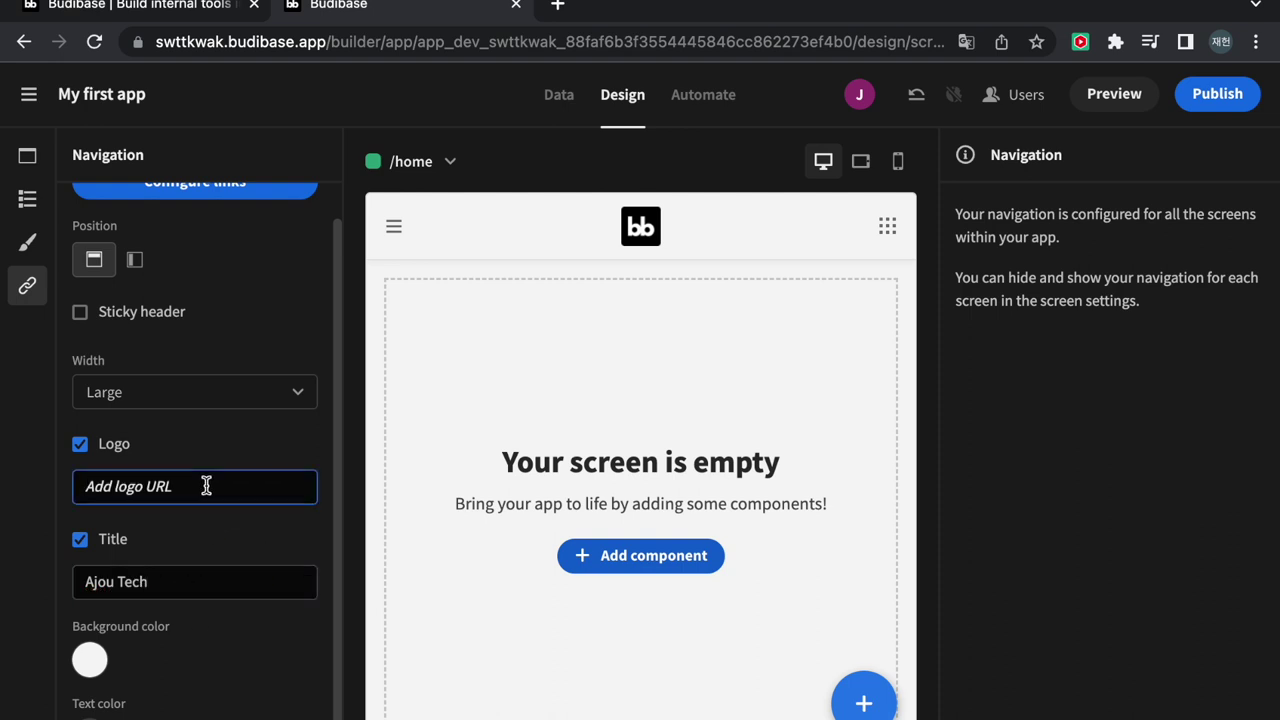
pyautogui.write('https:')
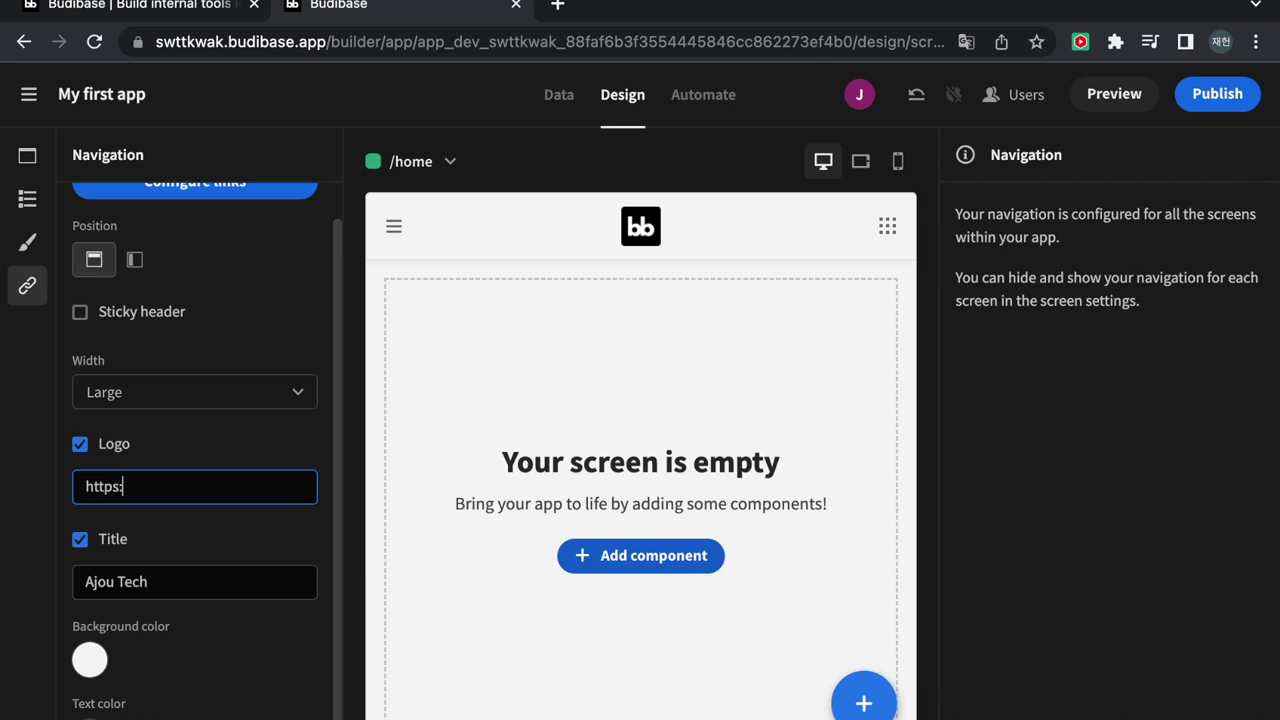
pyautogui.write('//www.ajou.ac.kr')
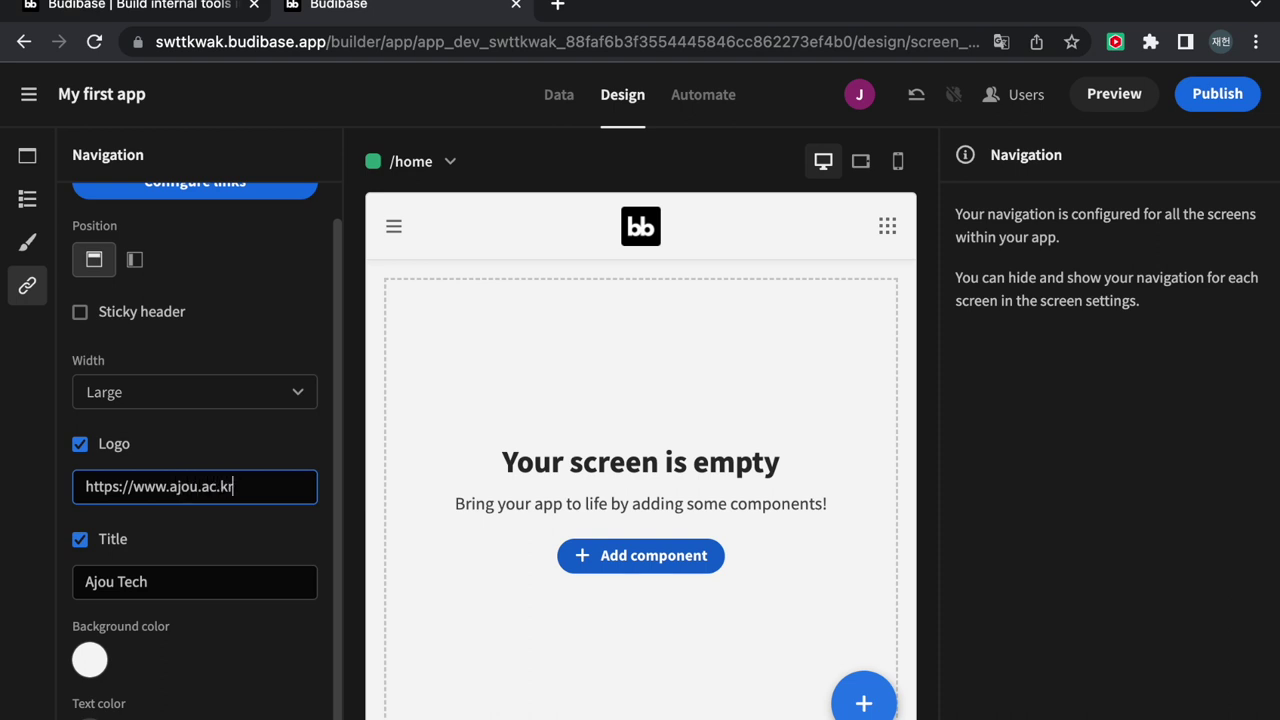
pyautogui.write('/_res/ao')
pyautogui.write('ou/kr')
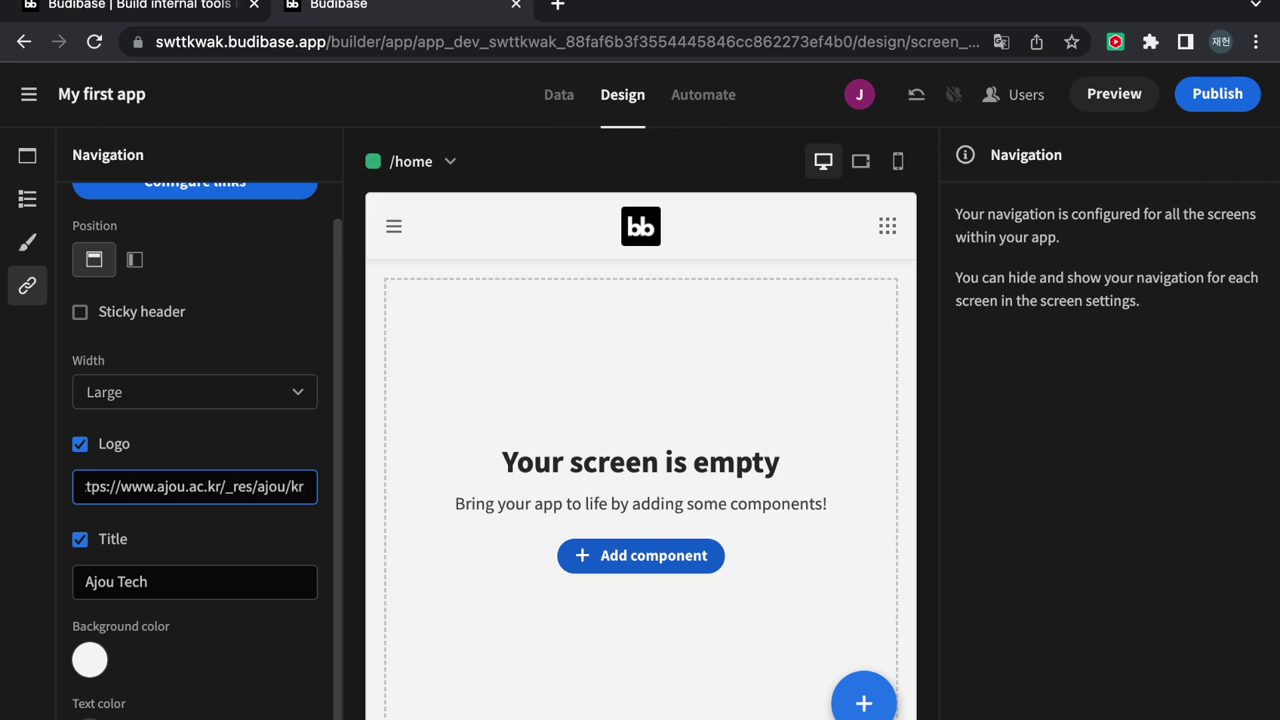
pyautogui.write('/')
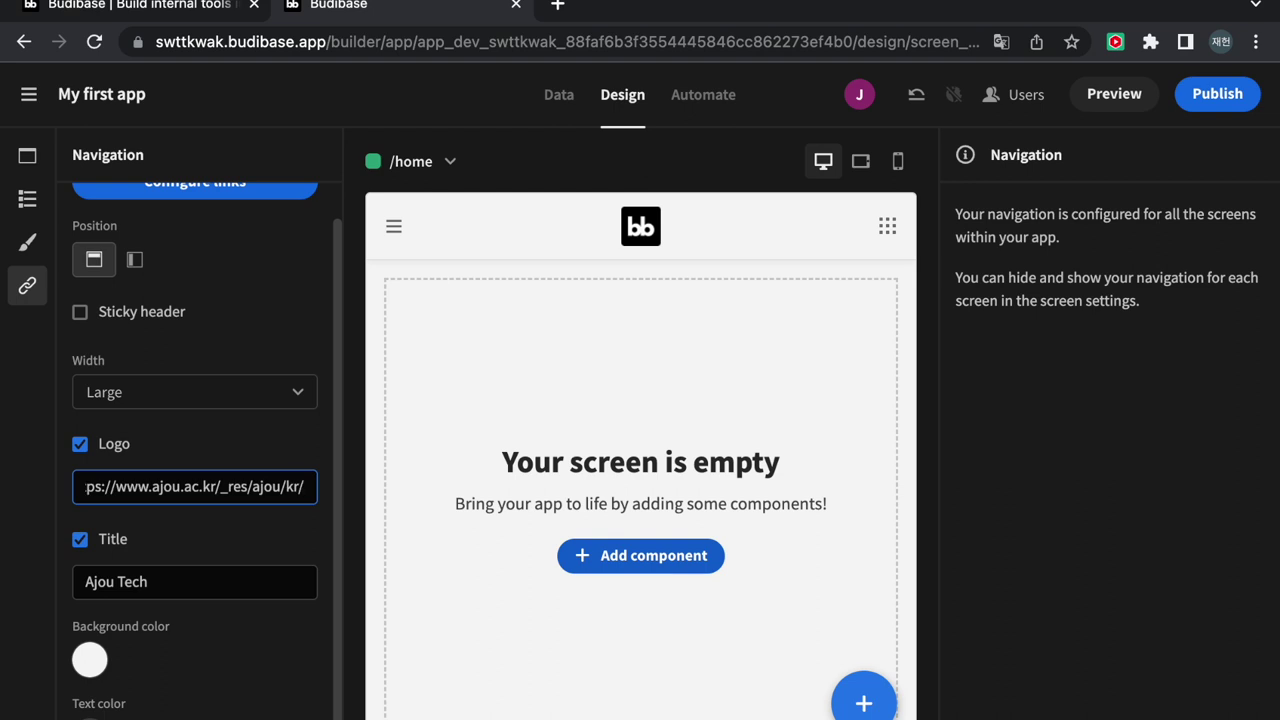
pyautogui.write('_')
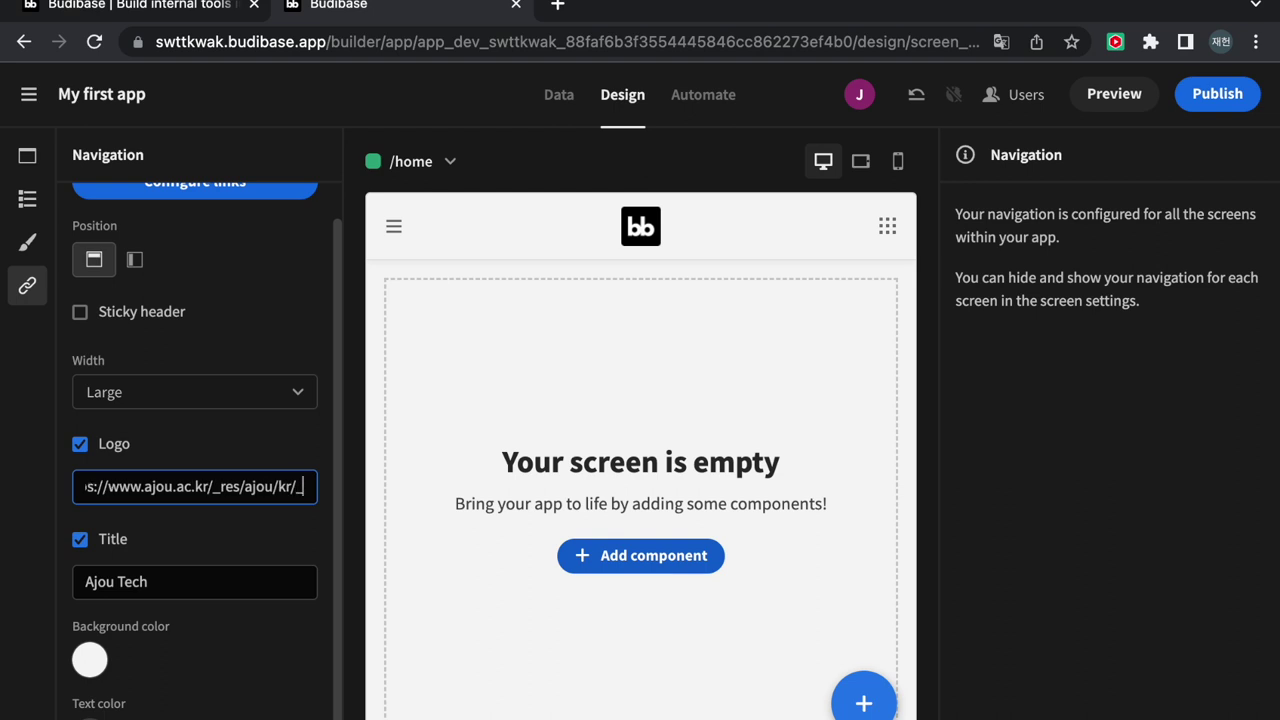
pyautogui.write('im')
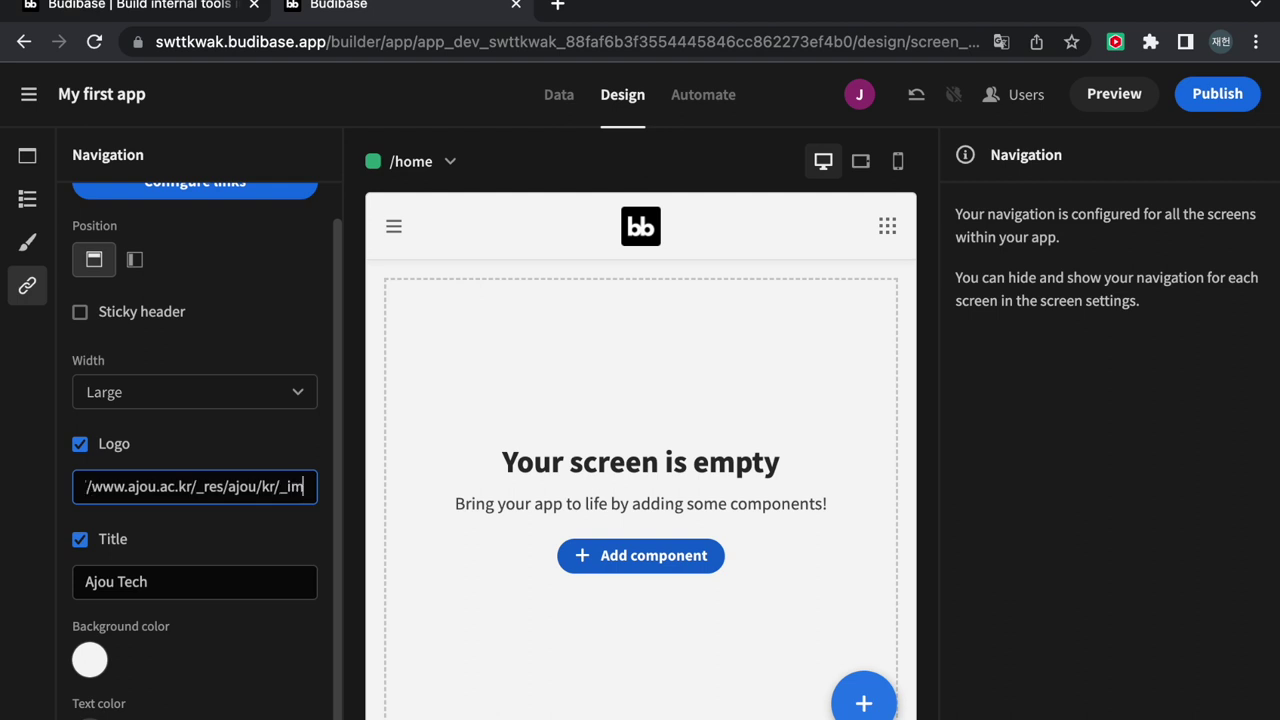
pyautogui.write('g/')
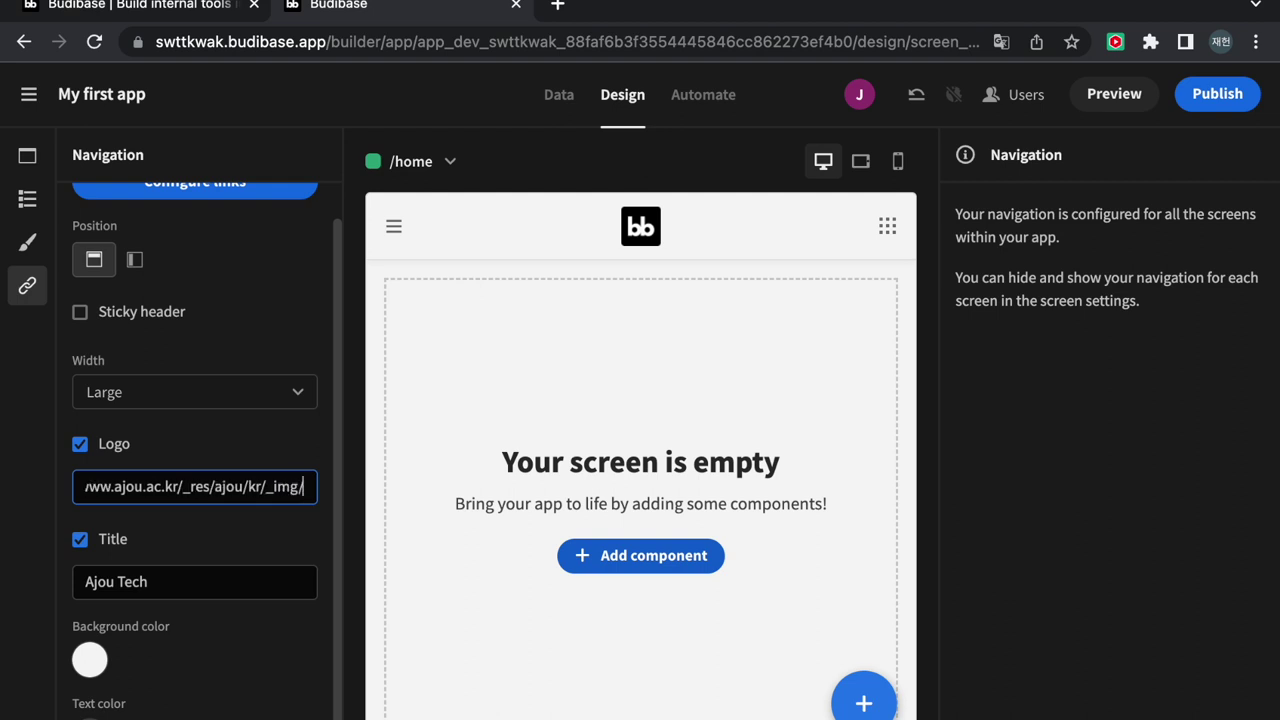
pyautogui.write('intro')
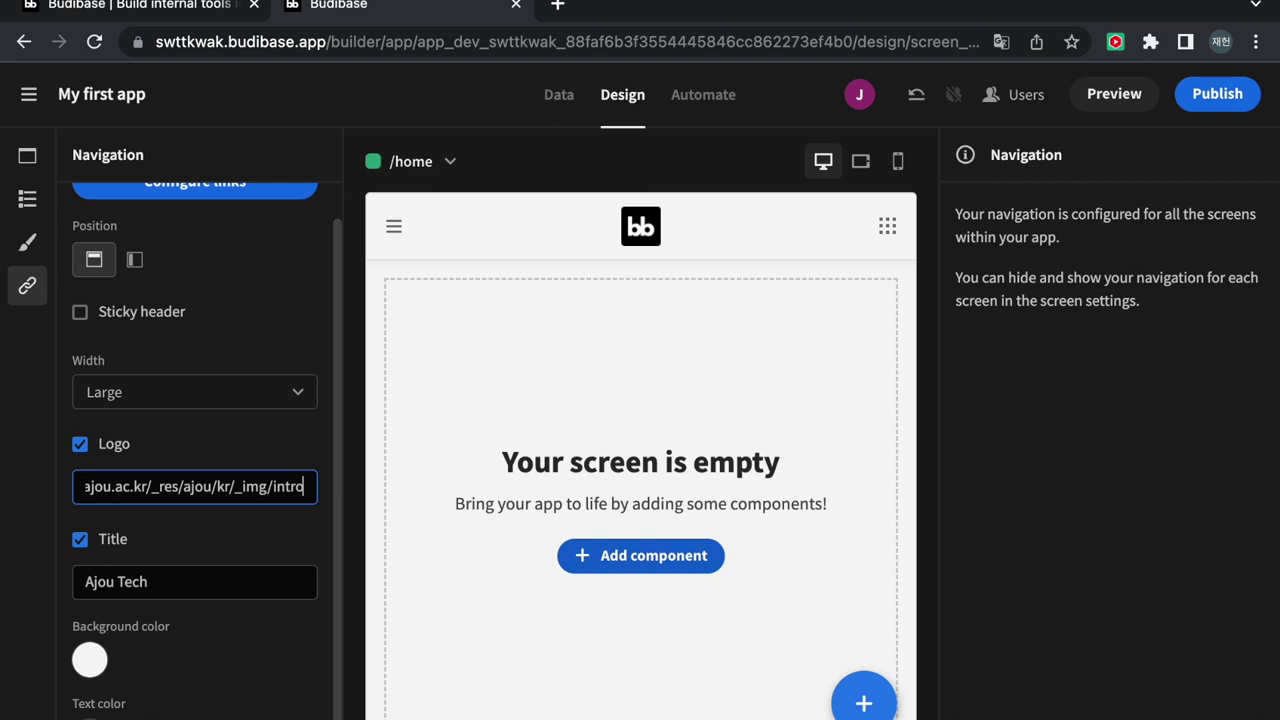
pyautogui.write('/img')
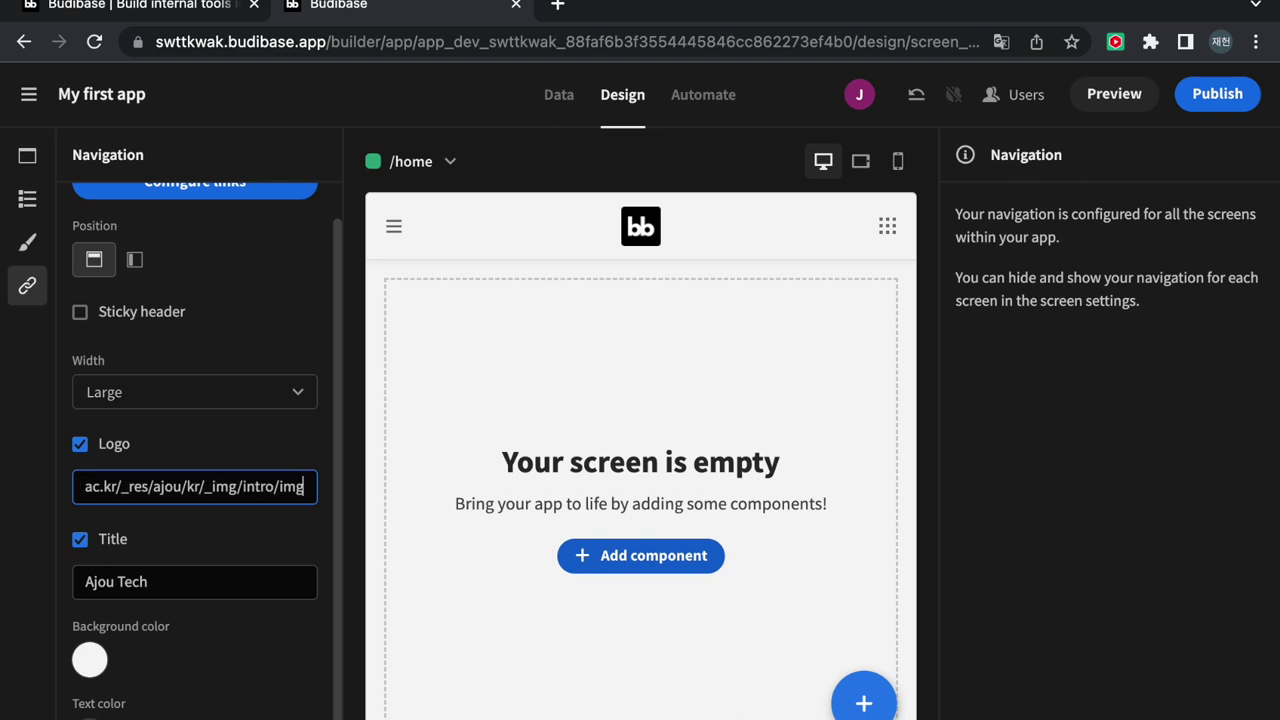
pyautogui.write('-sy')
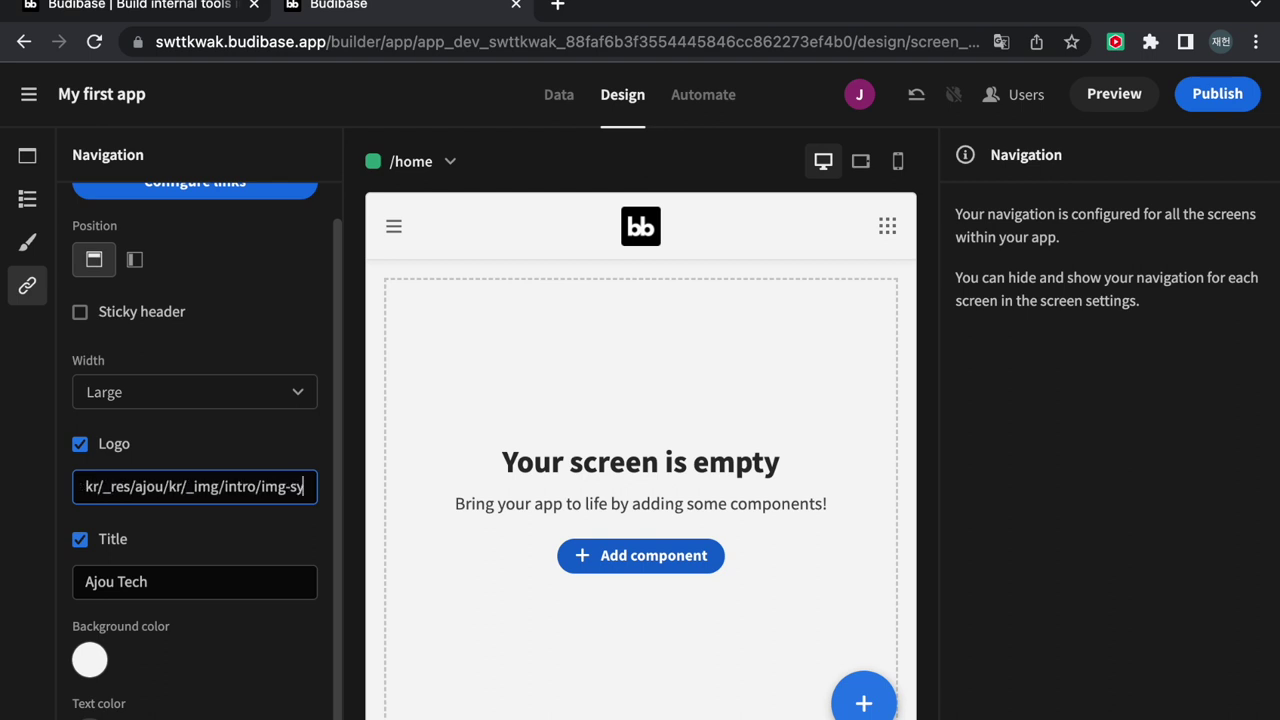
pyautogui.write('mbol')
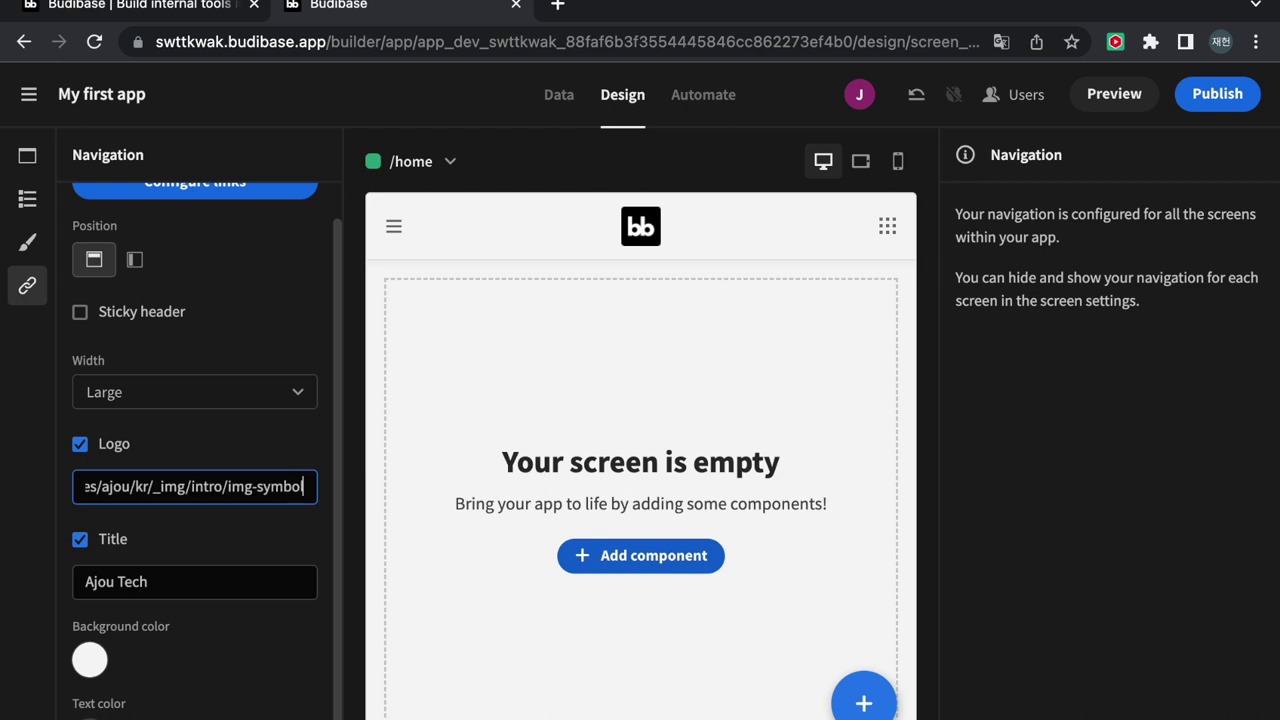
pyautogui.write('.png')
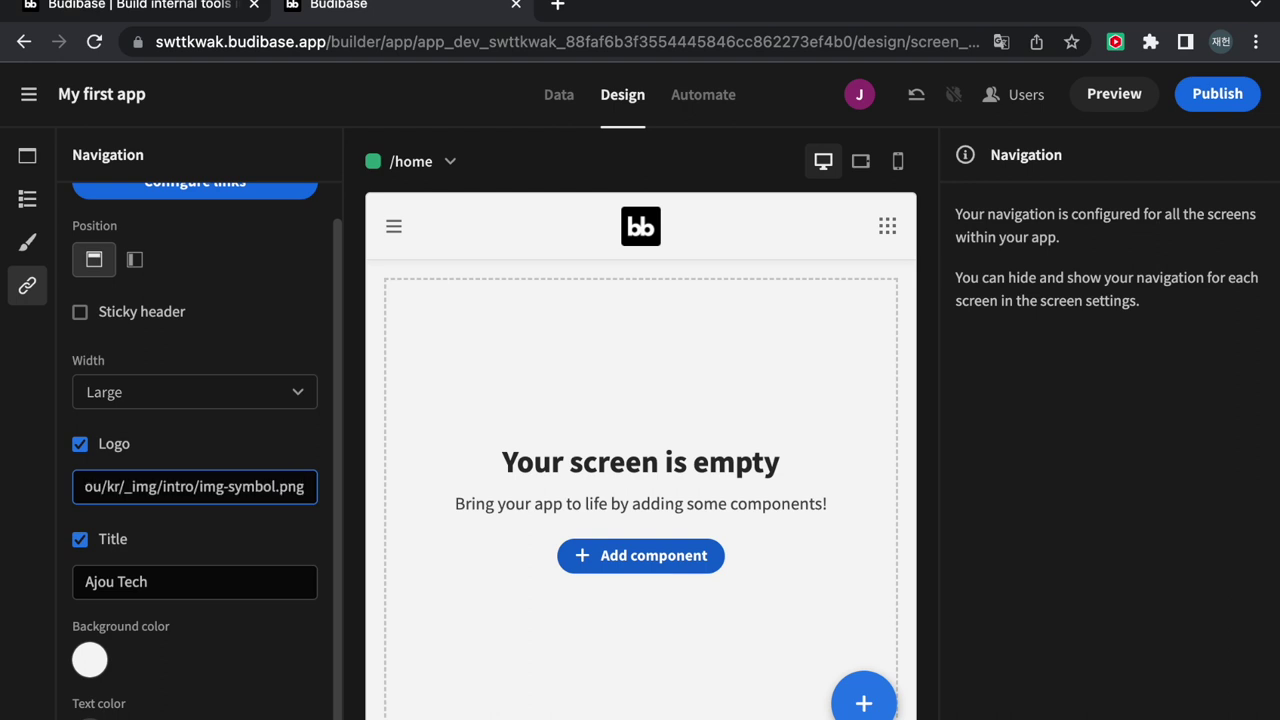
pyautogui.click(177, 514)
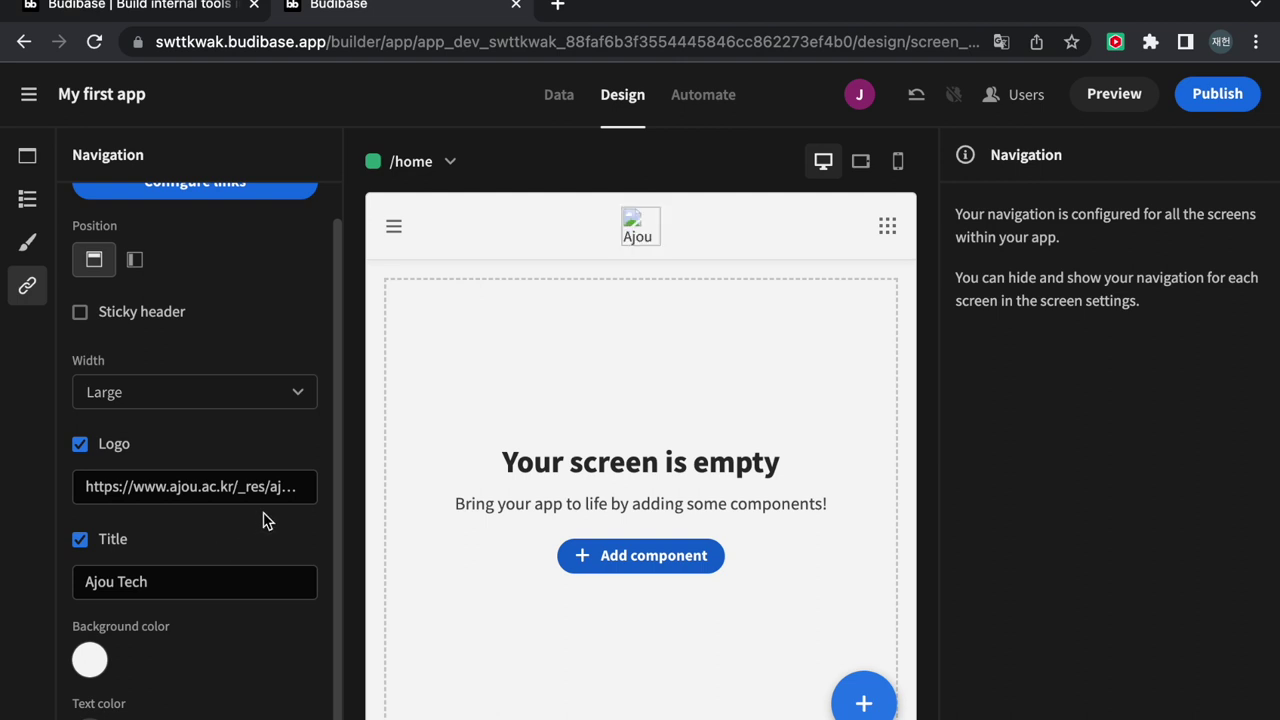
pyautogui.moveTo(272, 490); pyautogui.dragTo(328, 494)
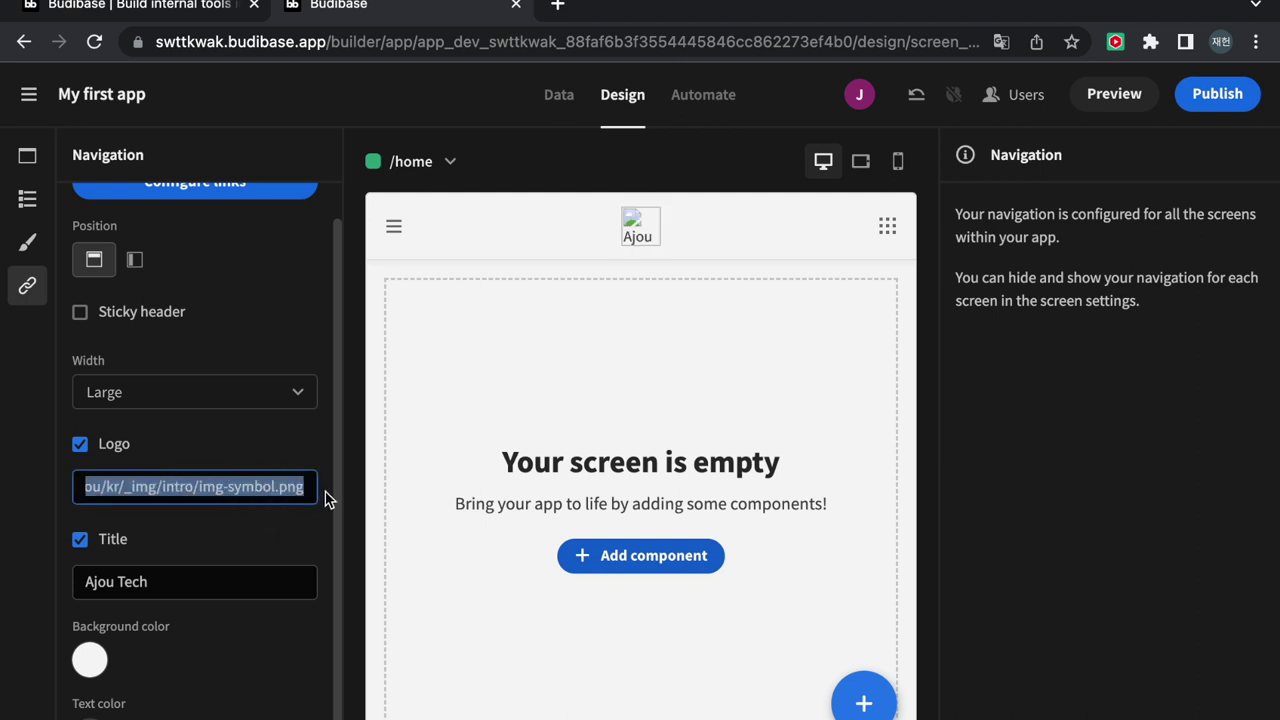
pyautogui.click(155, 490)
pyautogui.press('BackSpace')
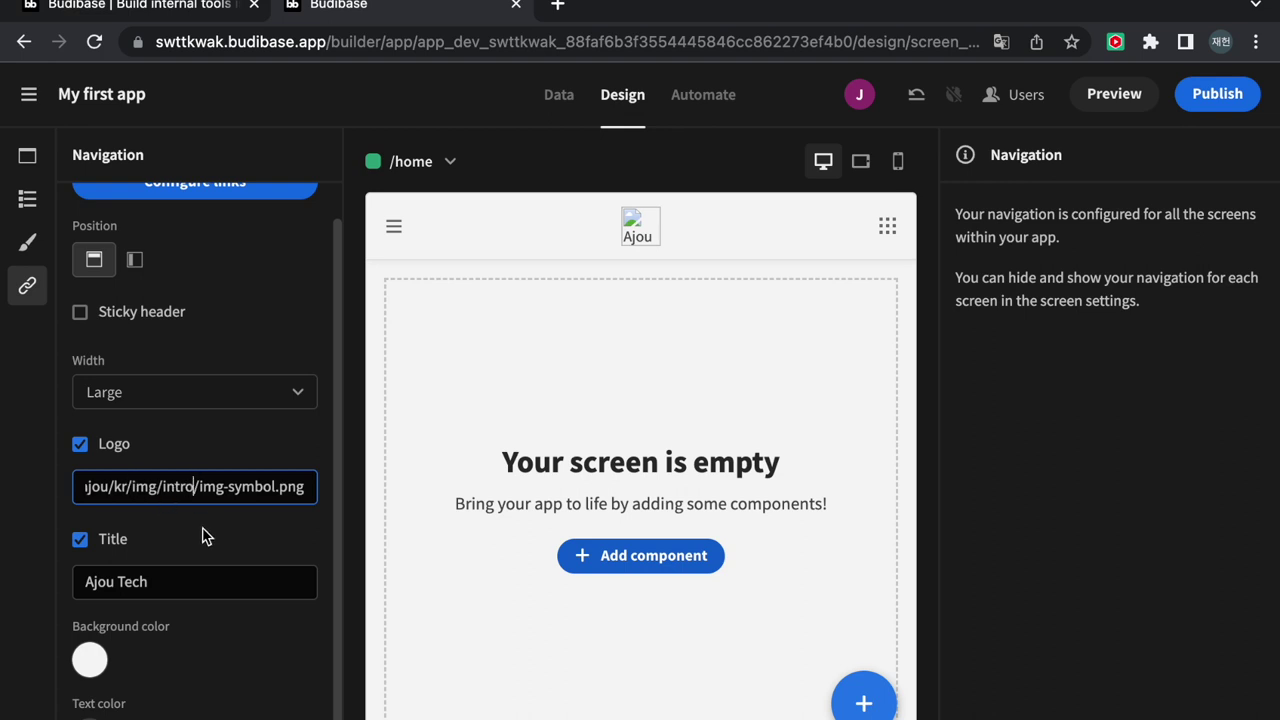
pyautogui.click(207, 533)
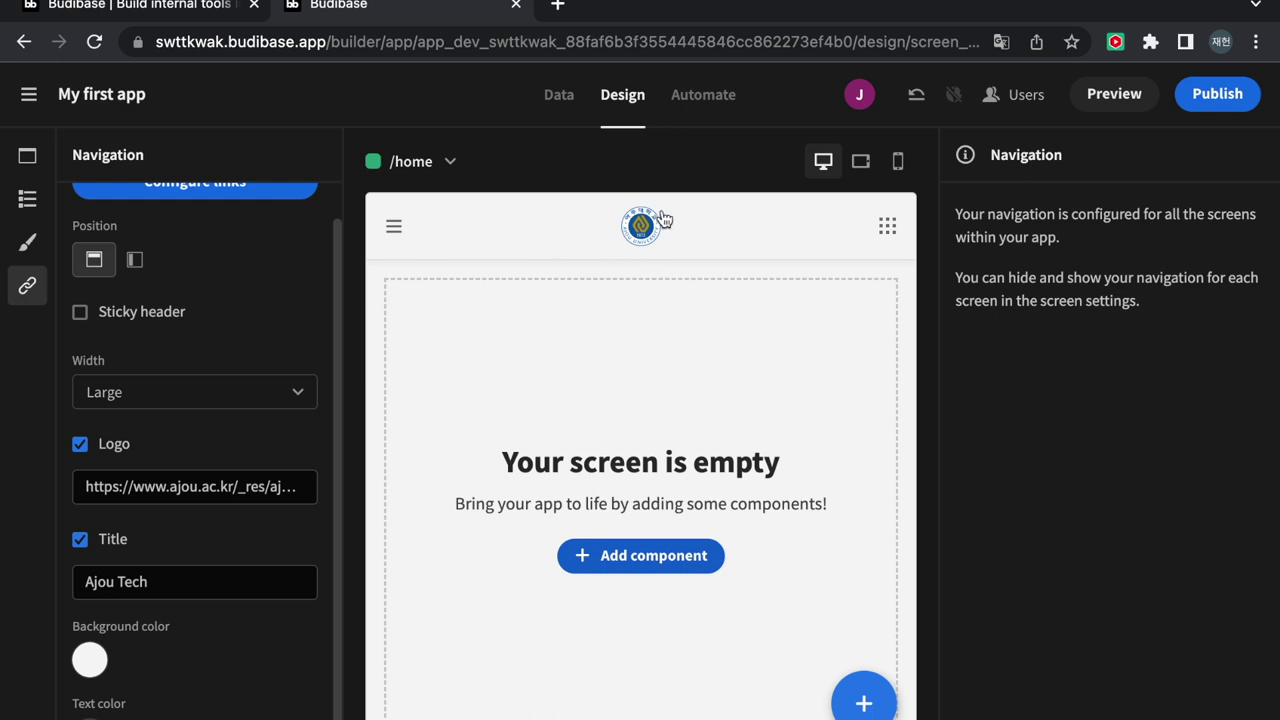
pyautogui.scroll(2, 286, 346)
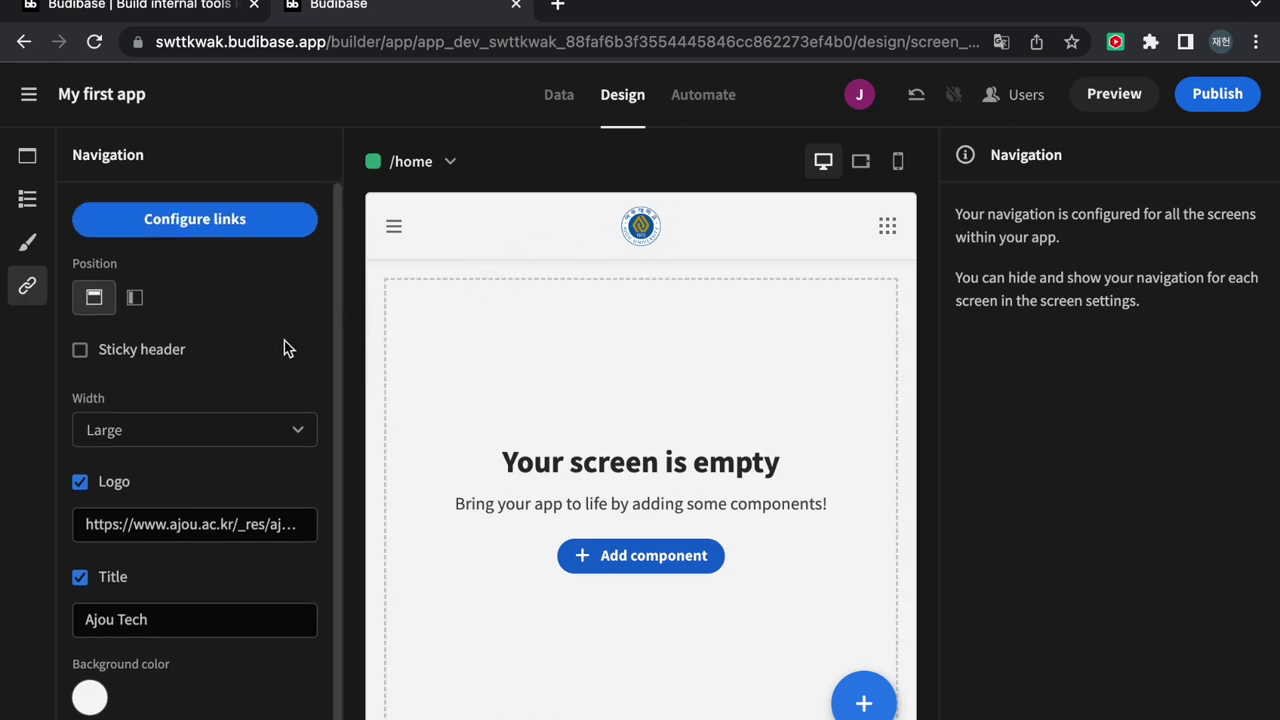
# Try the Dark, Darkest, Nord and Midnight themes, then settle on Lightest
pyautogui.click(27, 242)
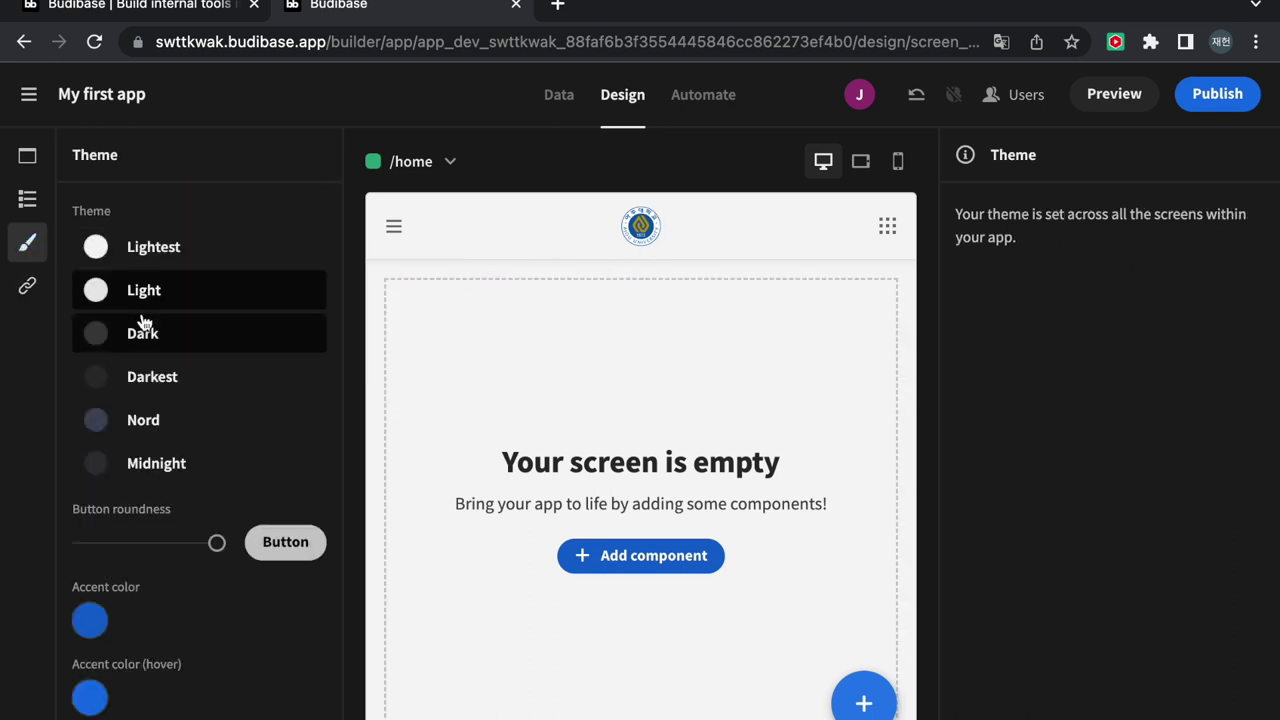
pyautogui.click(160, 250)
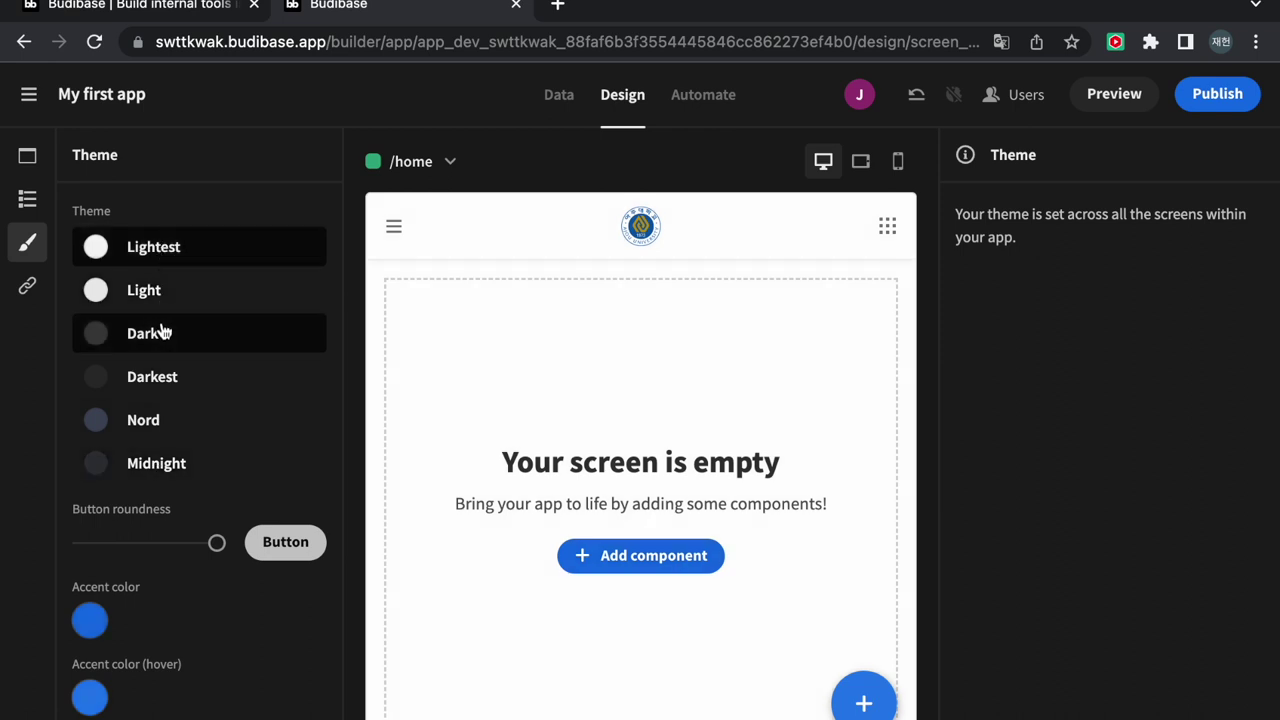
pyautogui.click(165, 335)
pyautogui.click(163, 376)
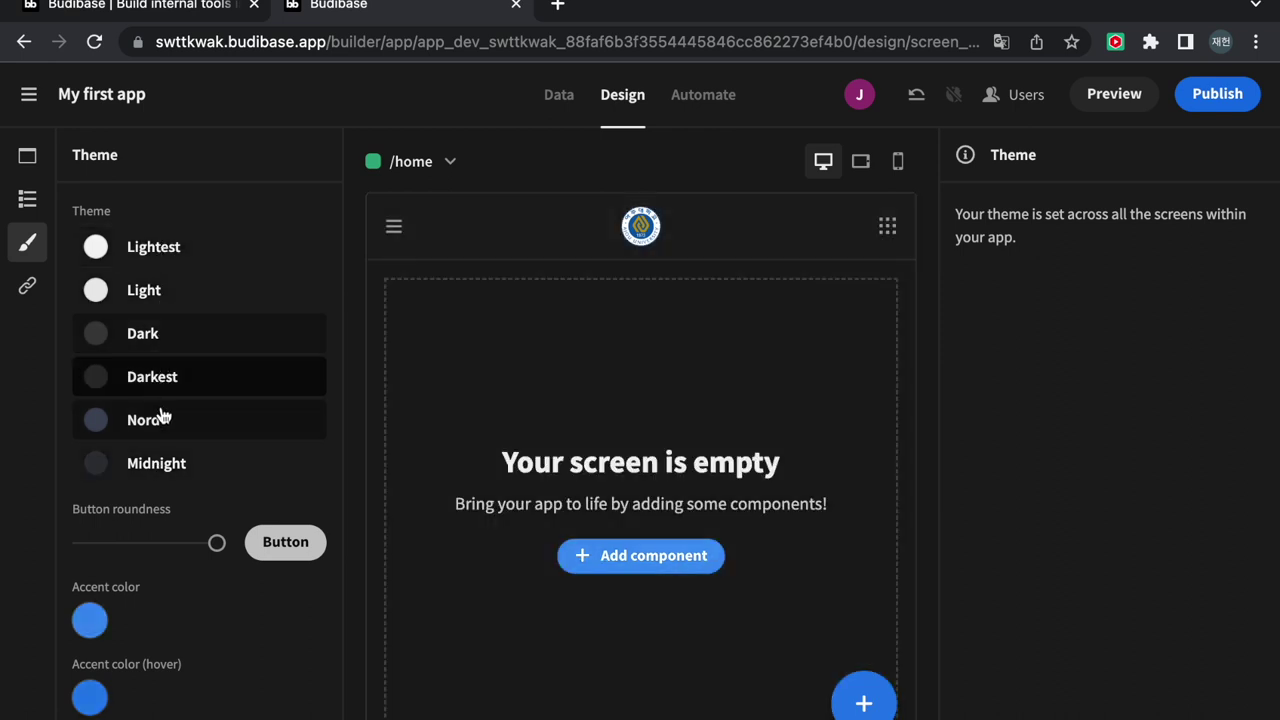
pyautogui.click(163, 422)
pyautogui.click(163, 462)
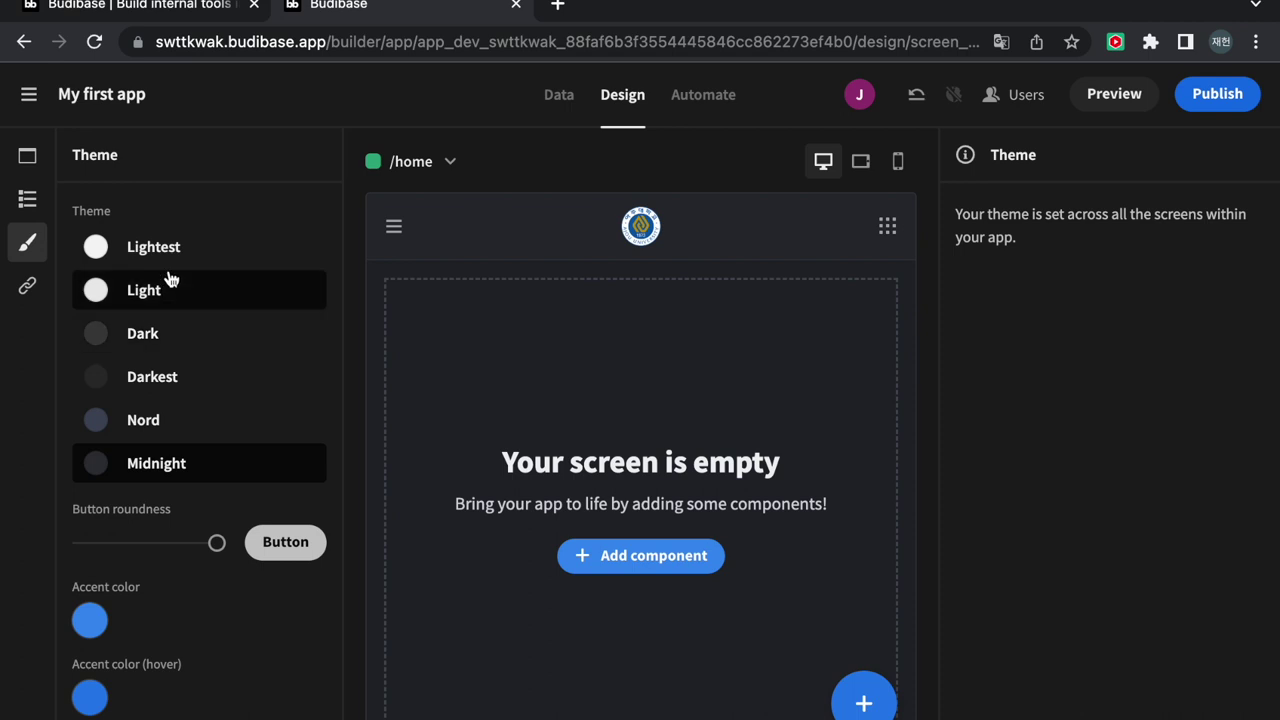
pyautogui.click(170, 259)
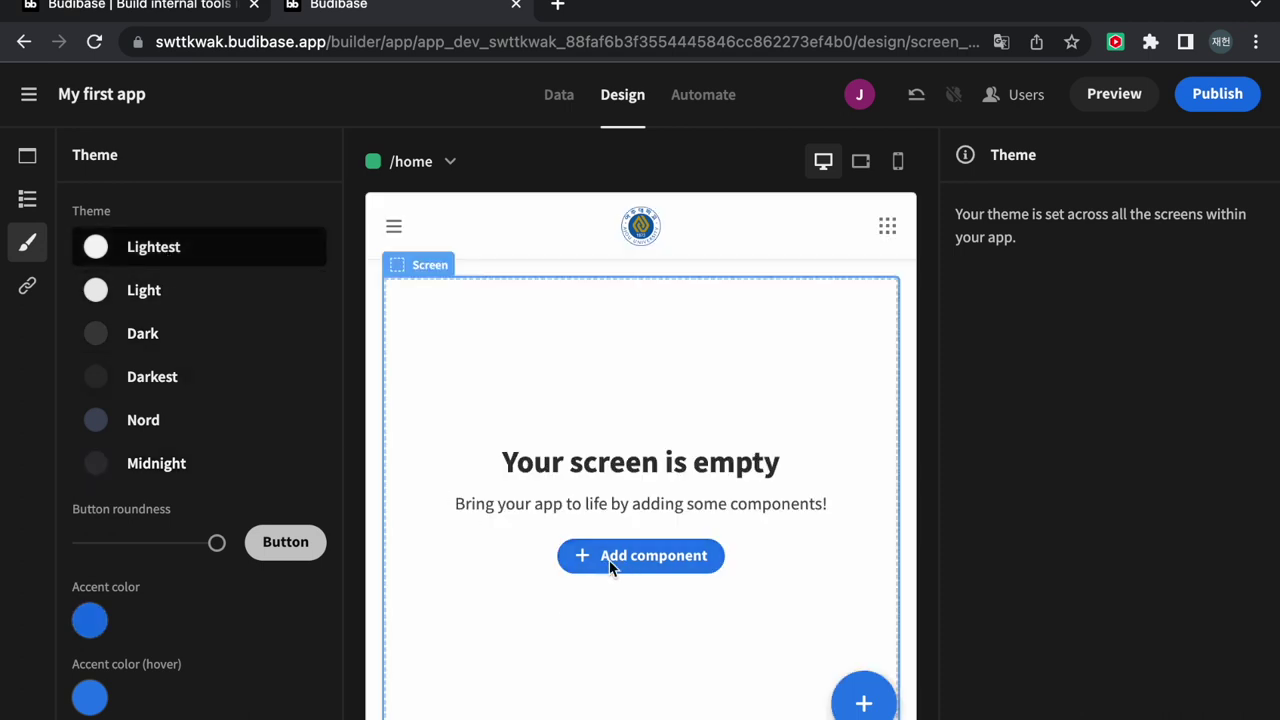
# Set the hover accent colour to purple
pyautogui.click(90, 699)
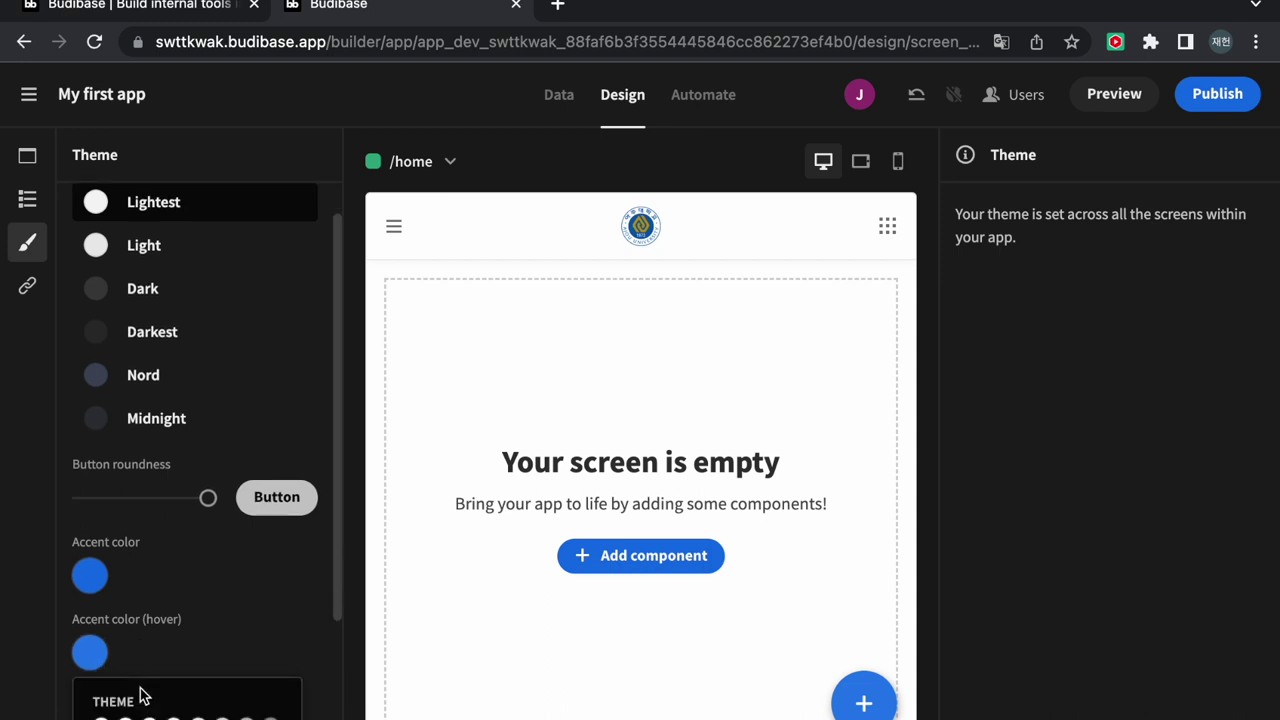
pyautogui.scroll(-1, 165, 699)
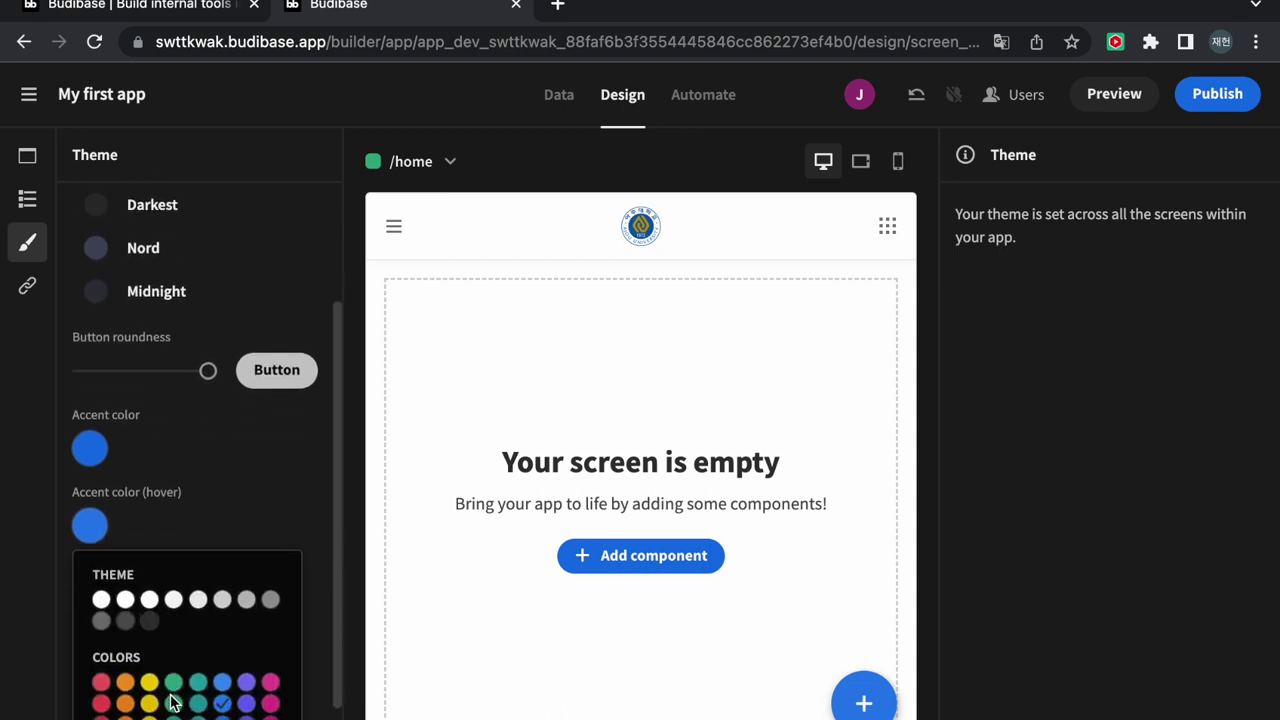
pyautogui.click(250, 690)
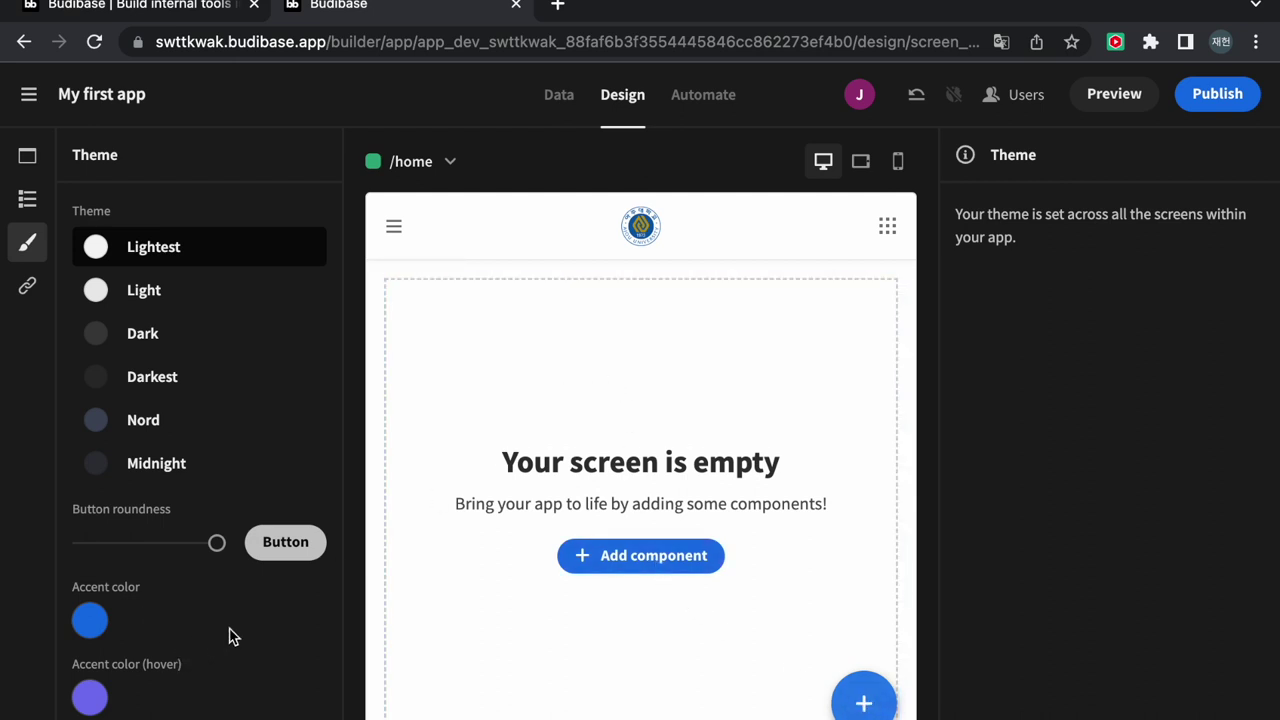
pyautogui.click(27, 160)
# Add a headline to the home screen reading 'create a better future'
pyautogui.click(27, 198)
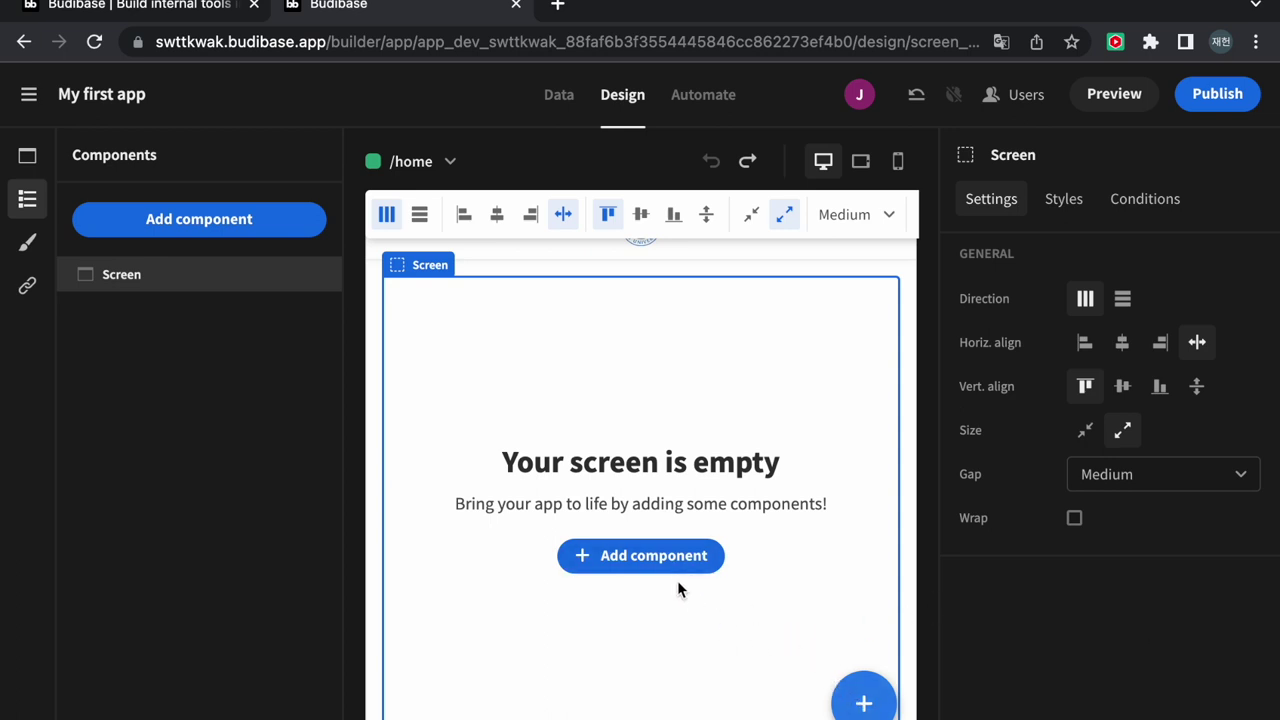
pyautogui.click(863, 700)
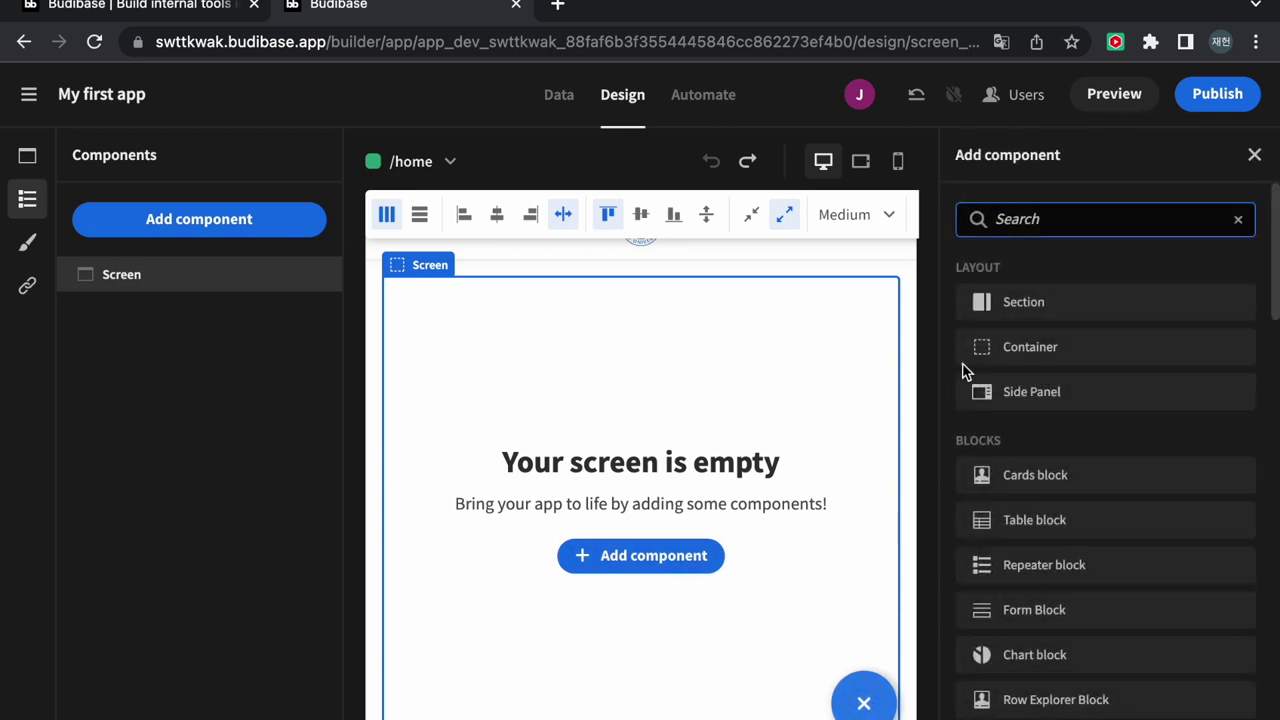
pyautogui.scroll(-5, 1087, 391)
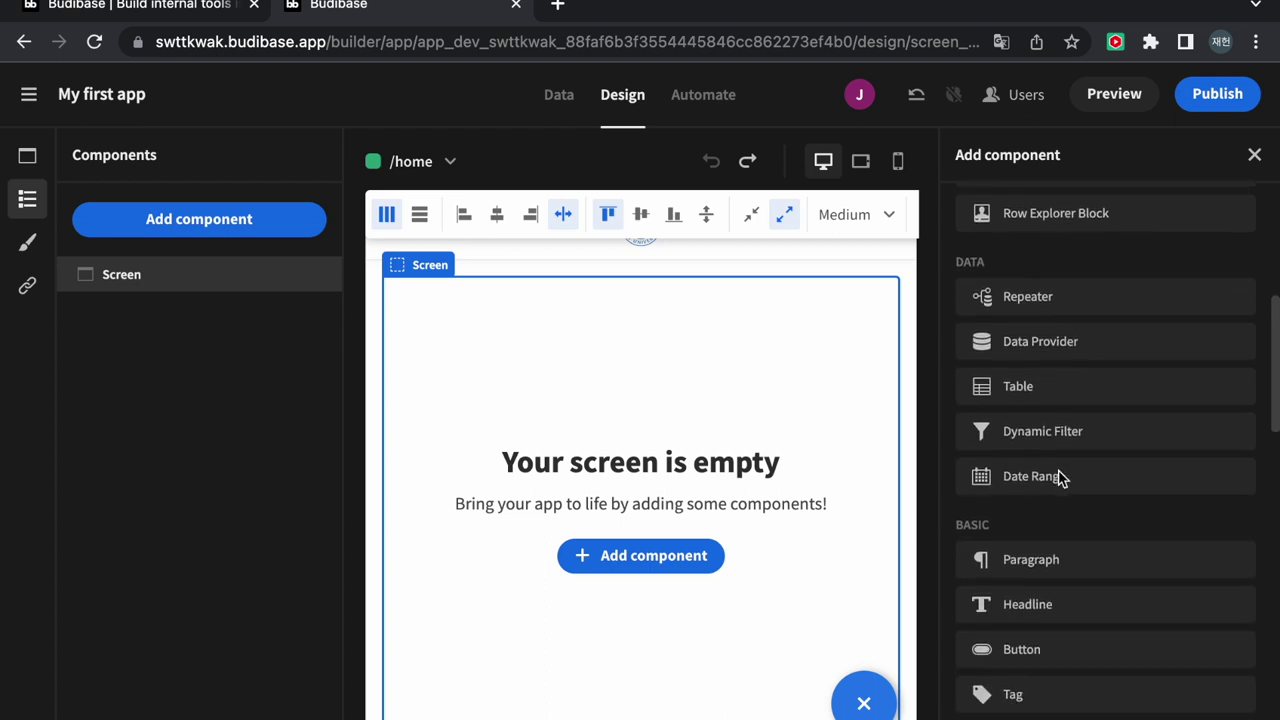
pyautogui.scroll(-1, 1070, 540)
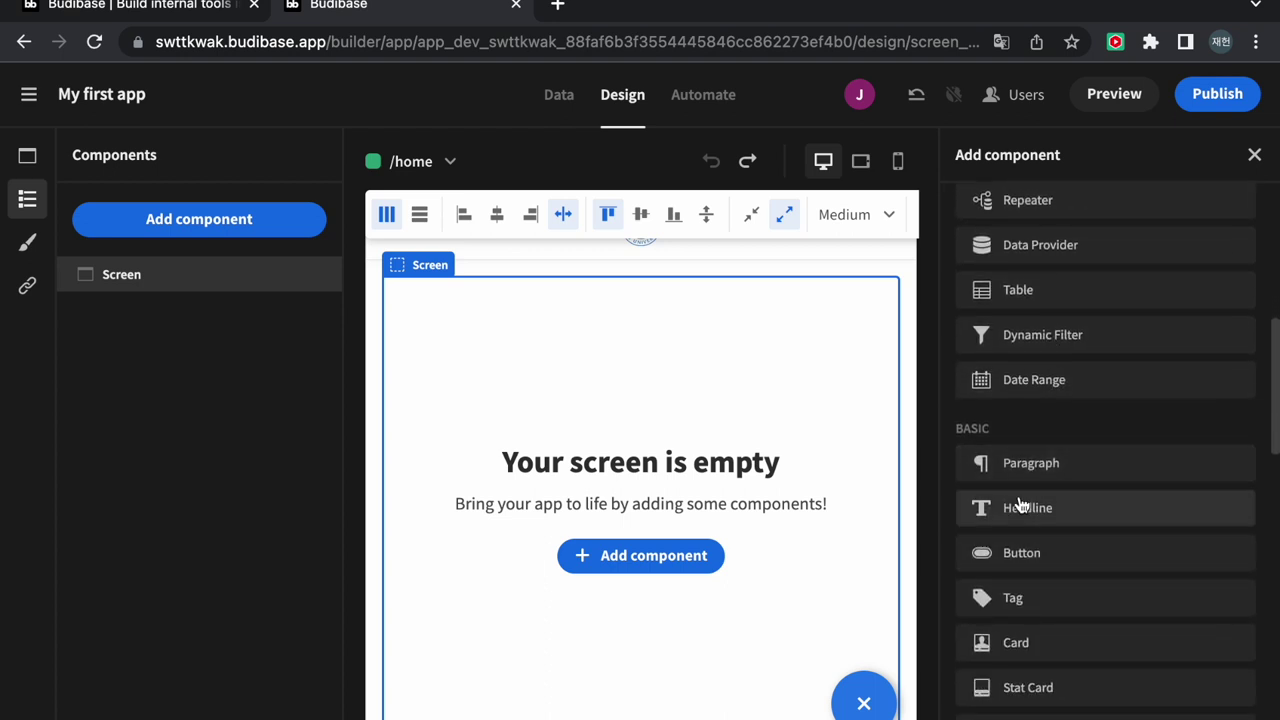
pyautogui.click(1025, 508)
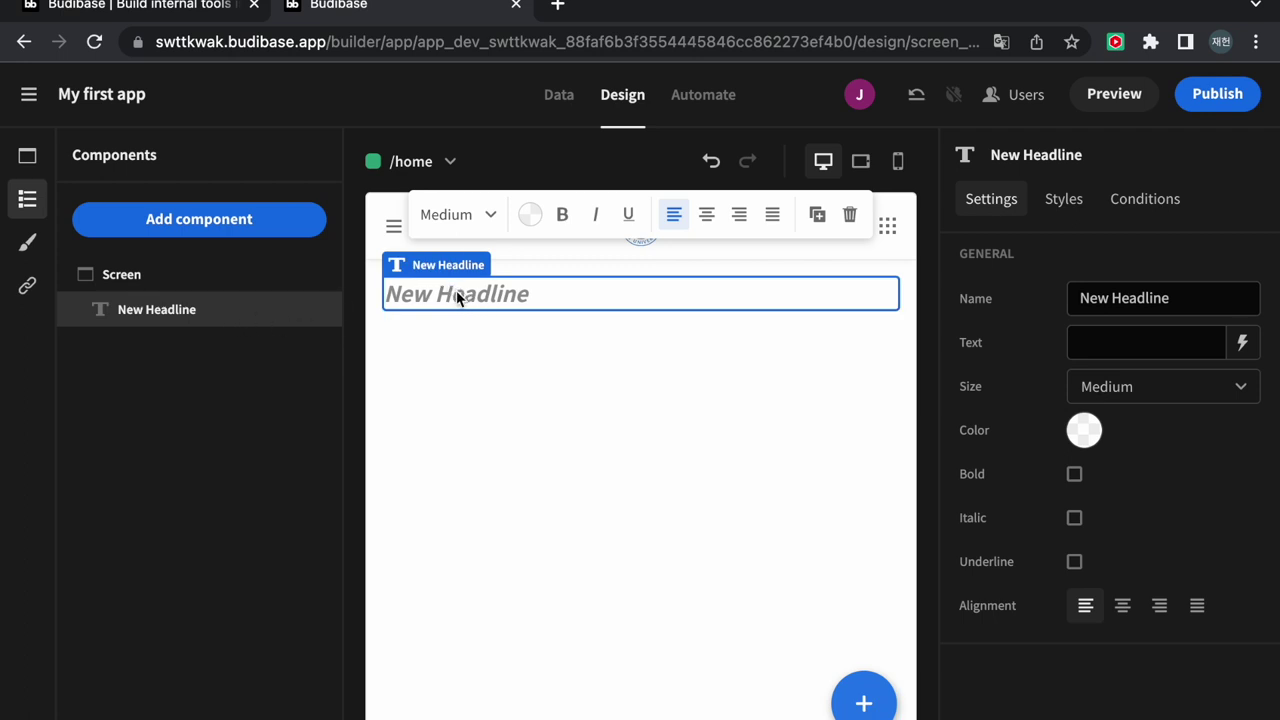
pyautogui.click(1138, 338)
pyautogui.write('c')
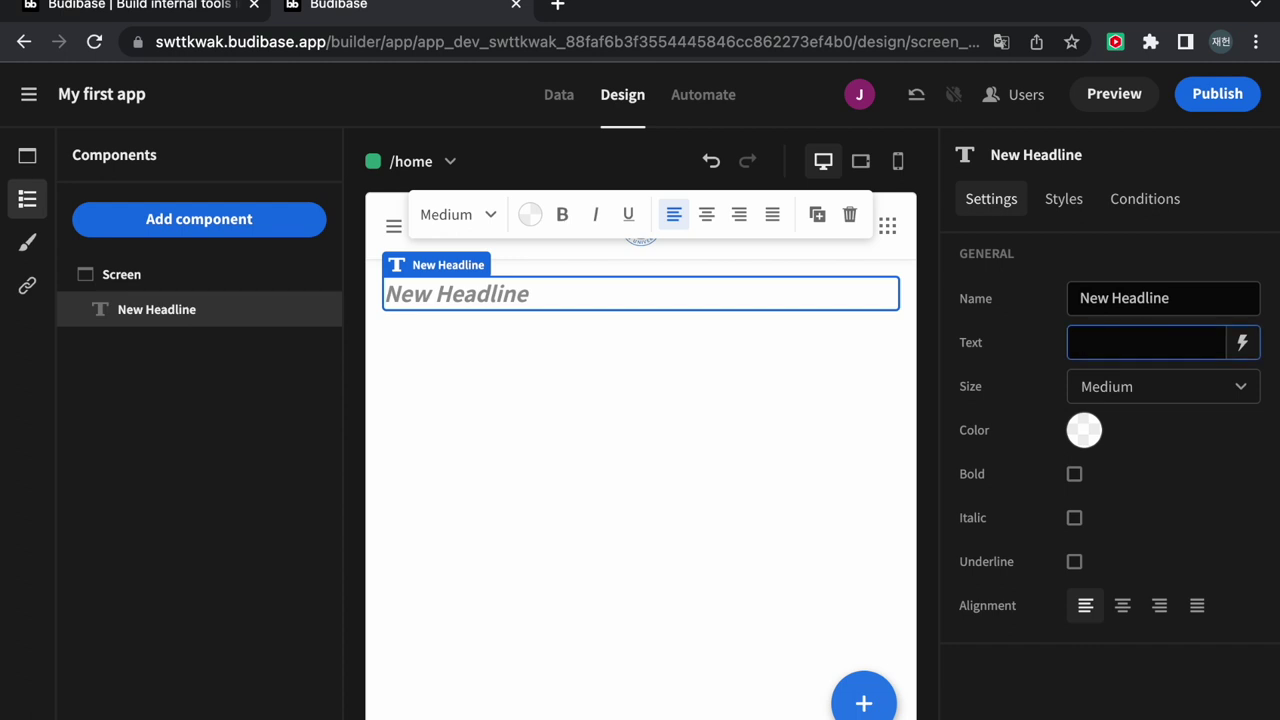
pyautogui.write('reate a better fut')
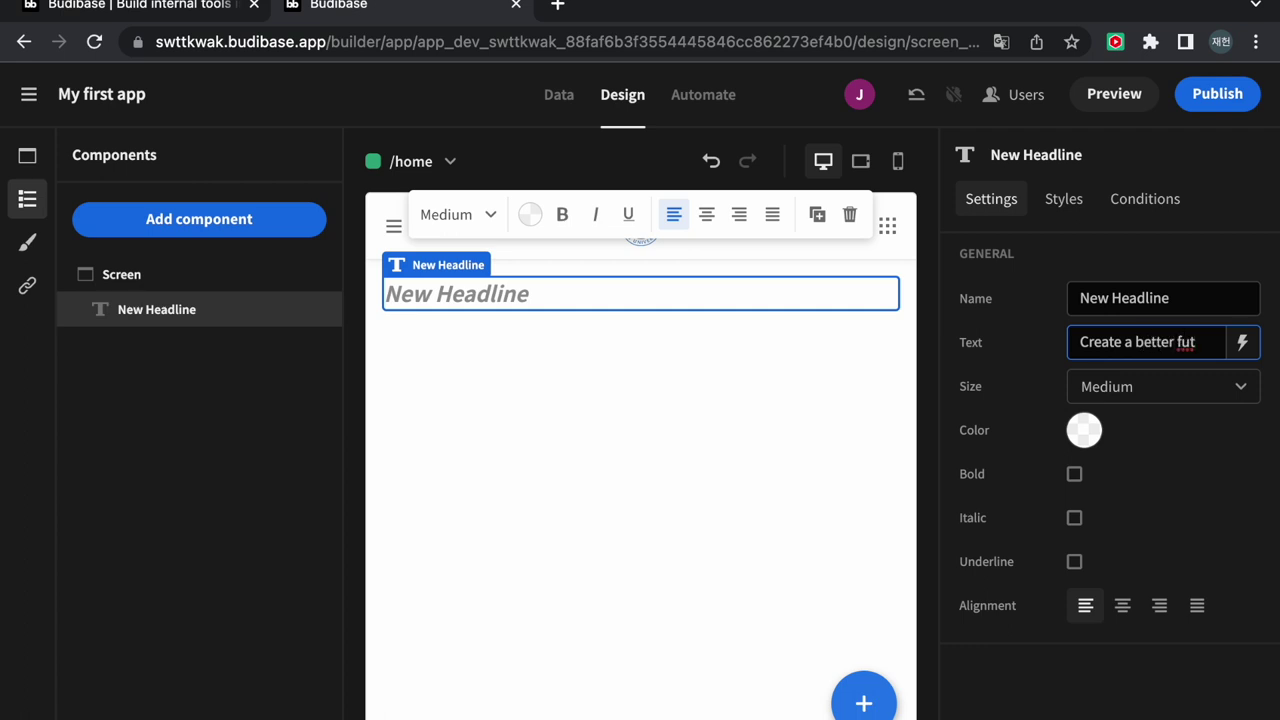
pyautogui.write('ure')
pyautogui.click(1166, 391)
# Make the headline text blue and bold
pyautogui.click(1166, 393)
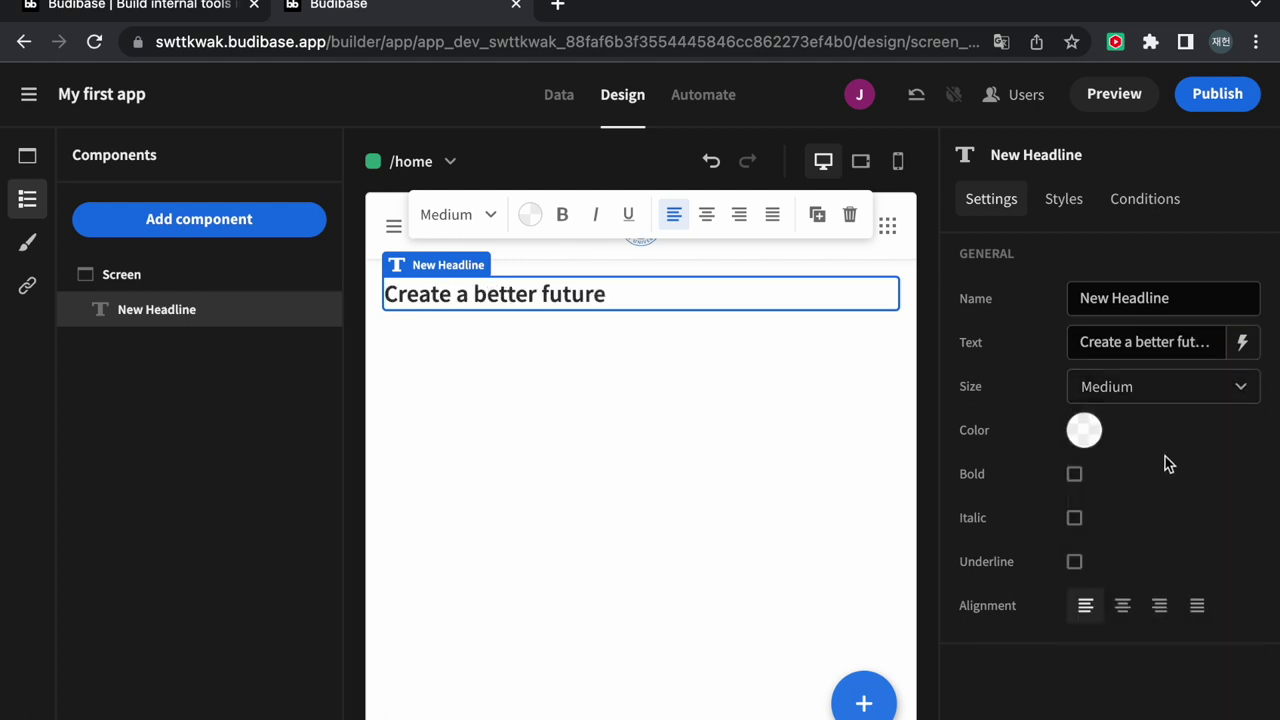
pyautogui.click(1084, 430)
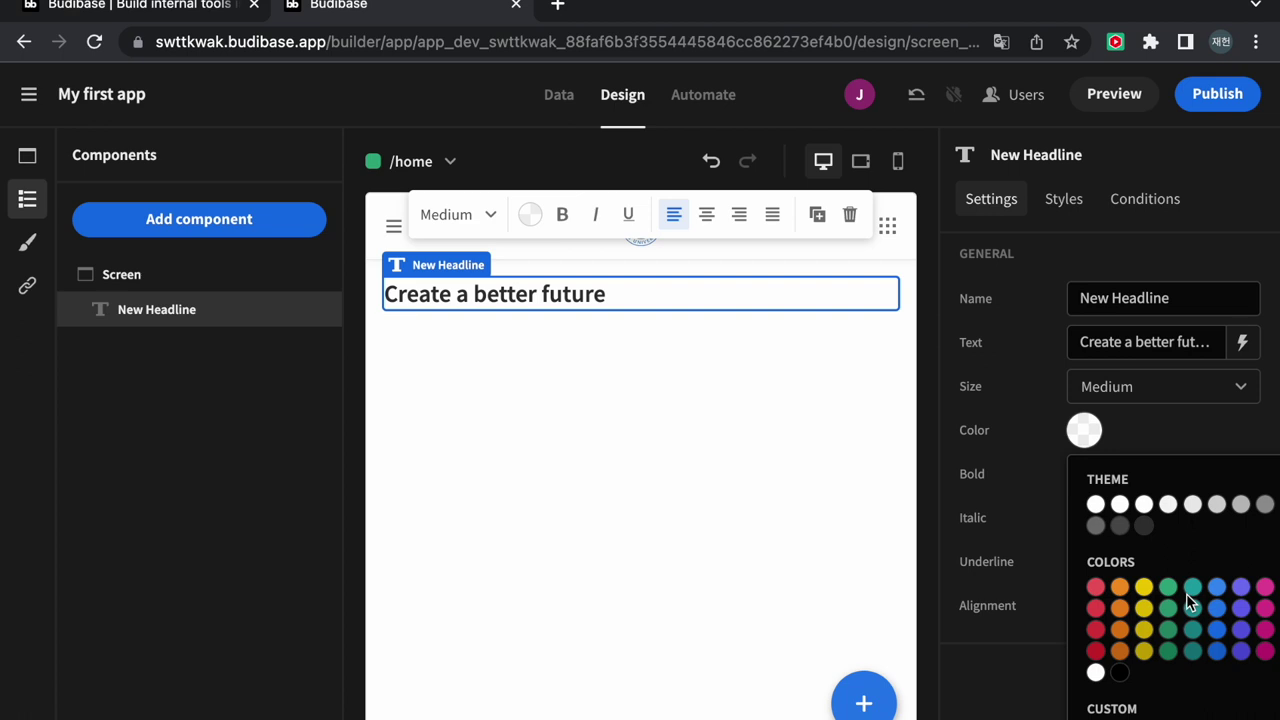
pyautogui.click(1217, 590)
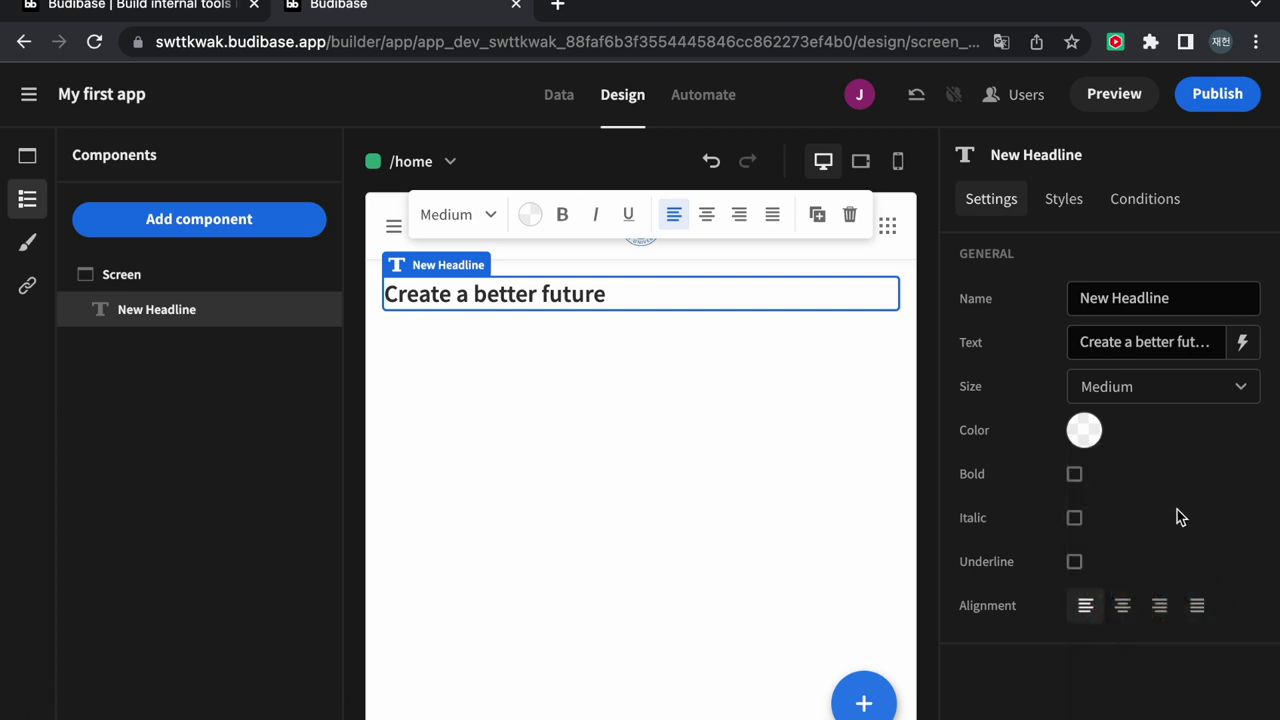
pyautogui.click(1075, 478)
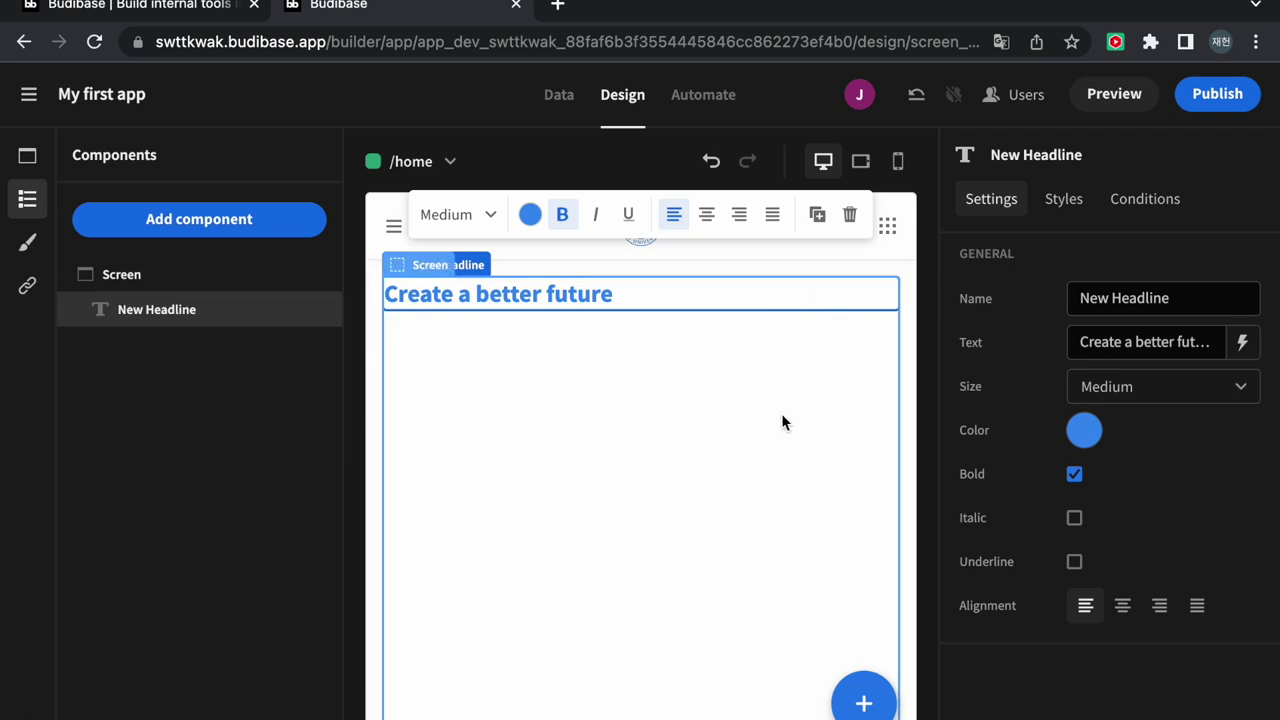
pyautogui.click(782, 420)
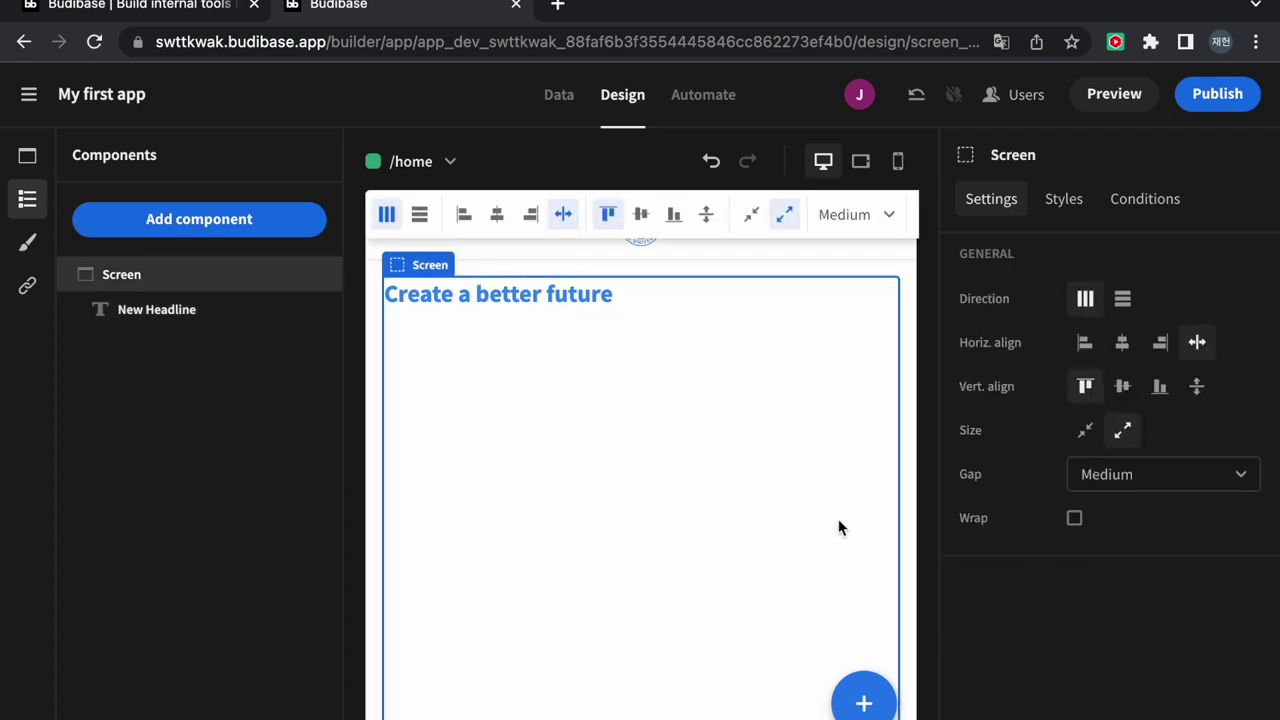
# Place an Embedded Map component below the headline on /home
pyautogui.click(862, 700)
pyautogui.scroll(-6, 1130, 468)
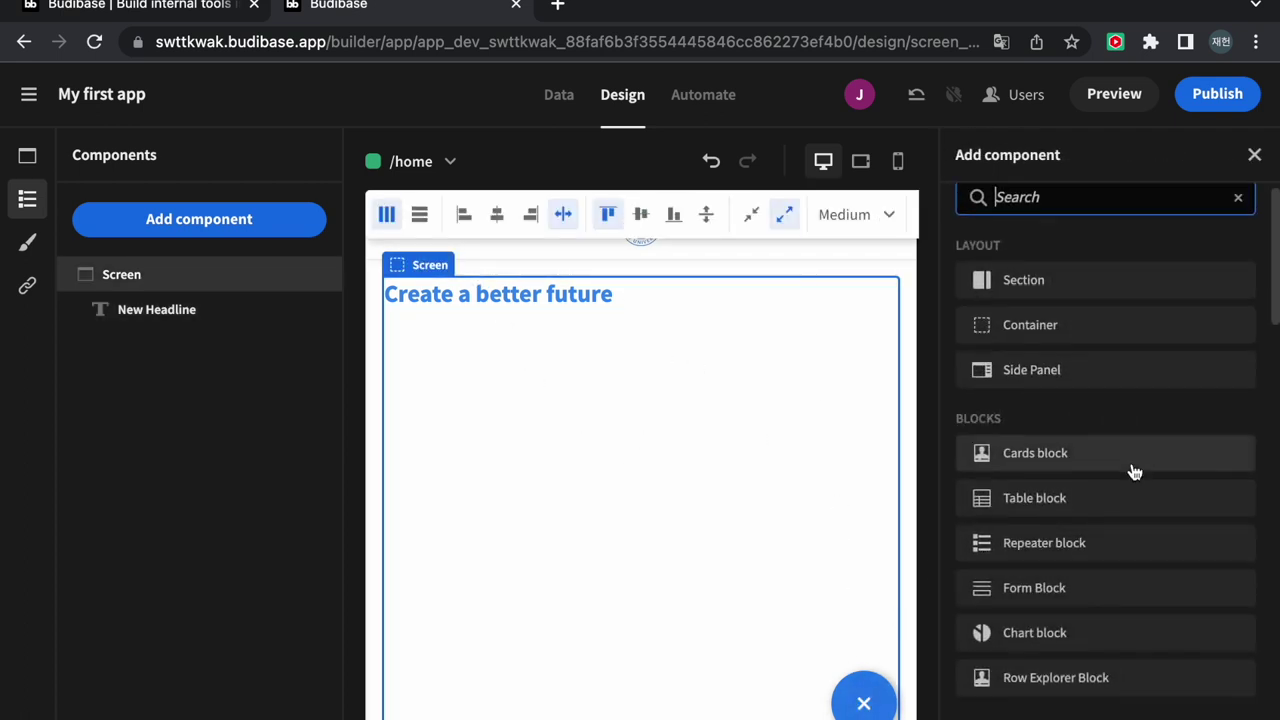
pyautogui.scroll(-7, 1134, 470)
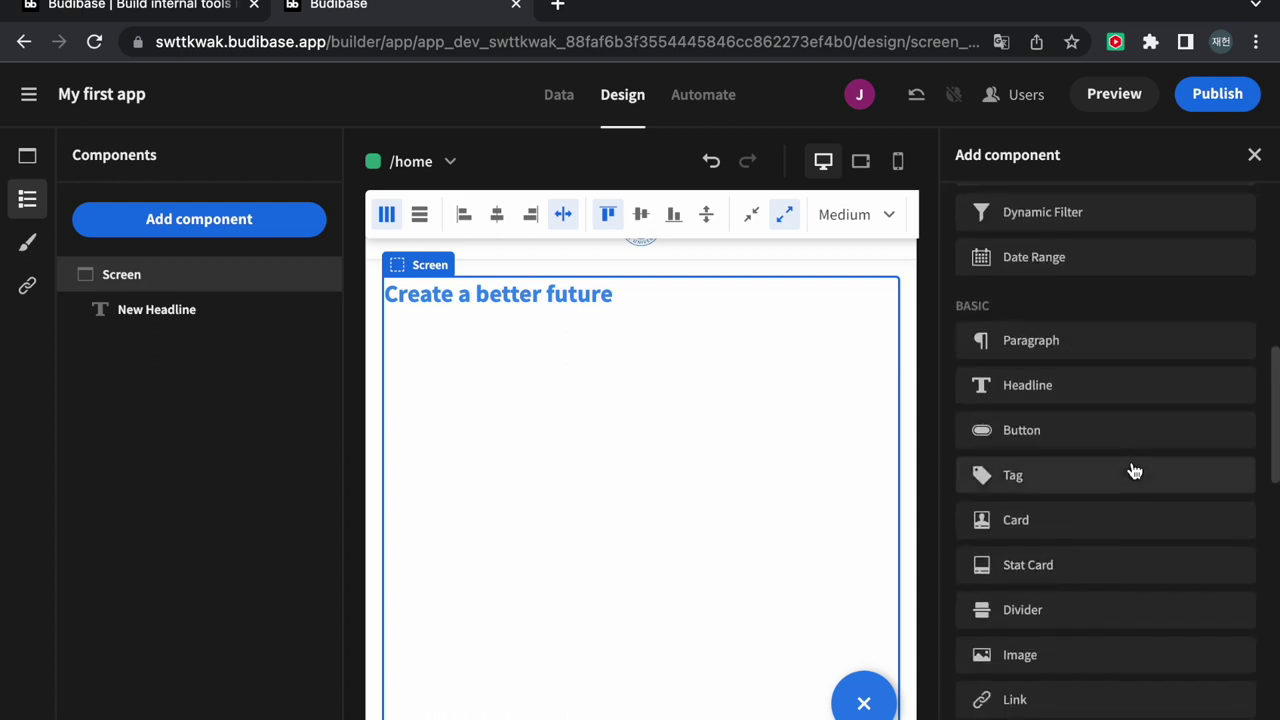
pyautogui.scroll(-5, 1134, 470)
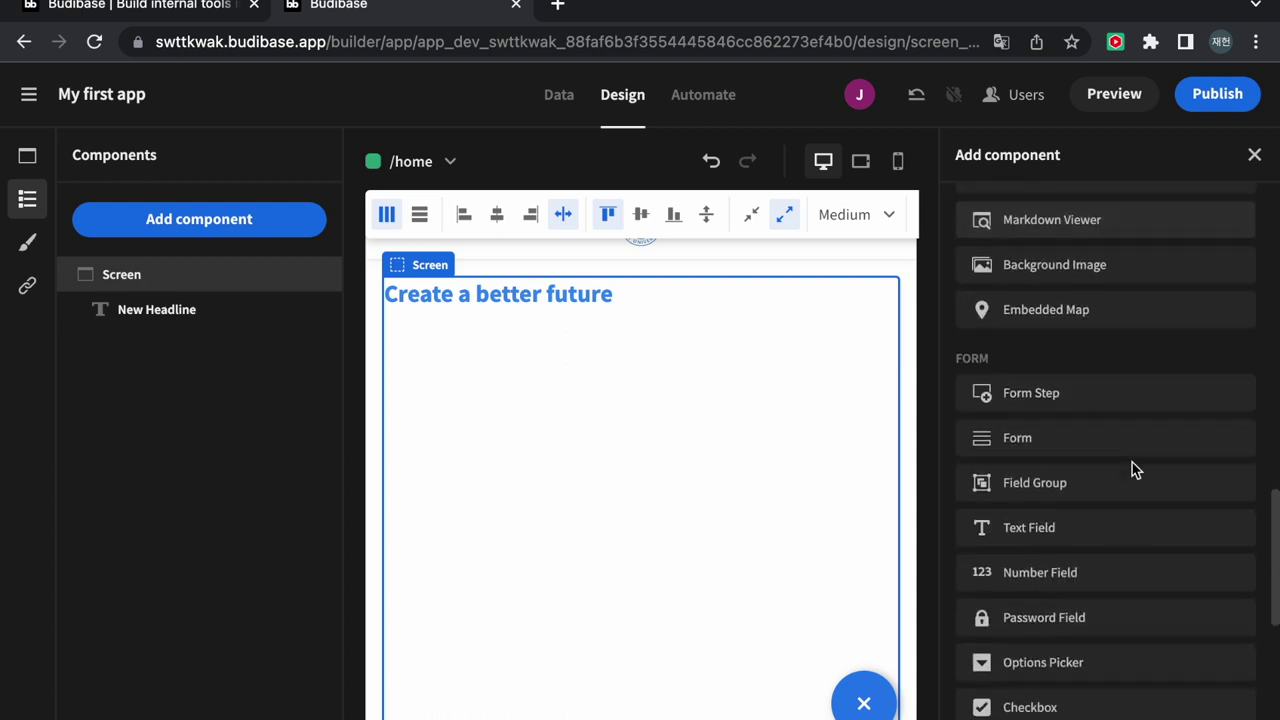
pyautogui.scroll(-4, 1088, 482)
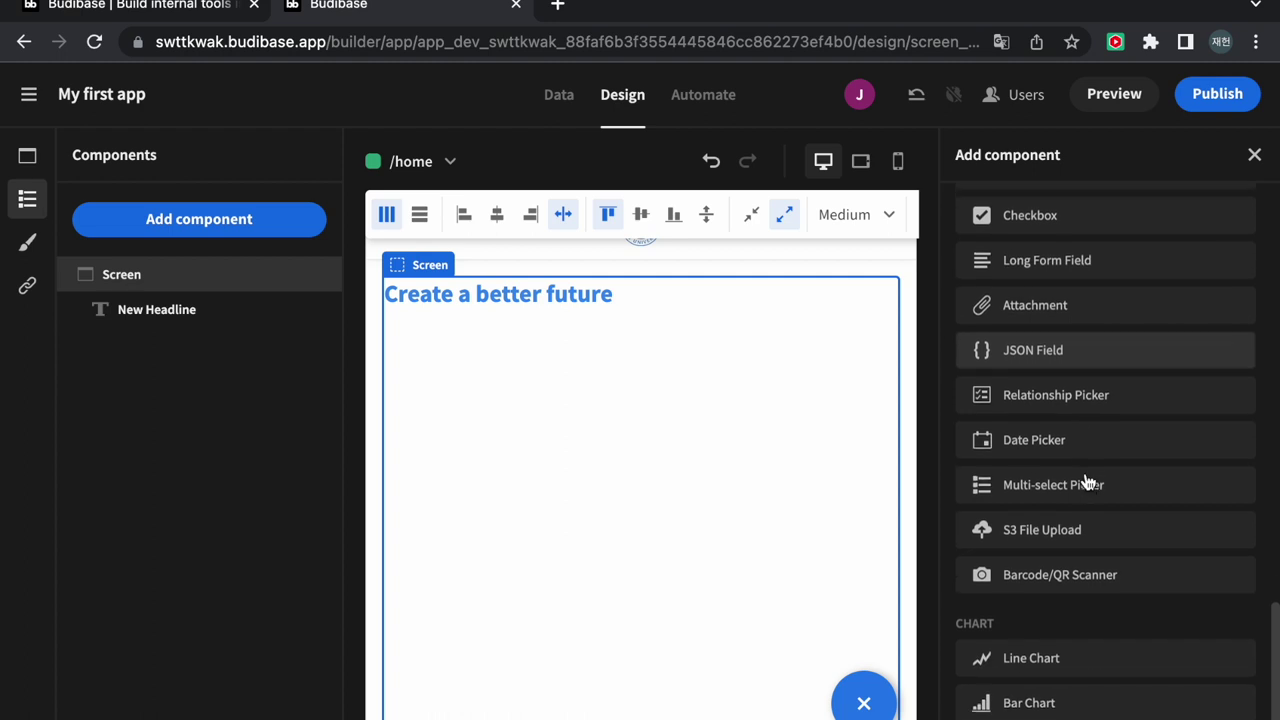
pyautogui.scroll(8, 1087, 481)
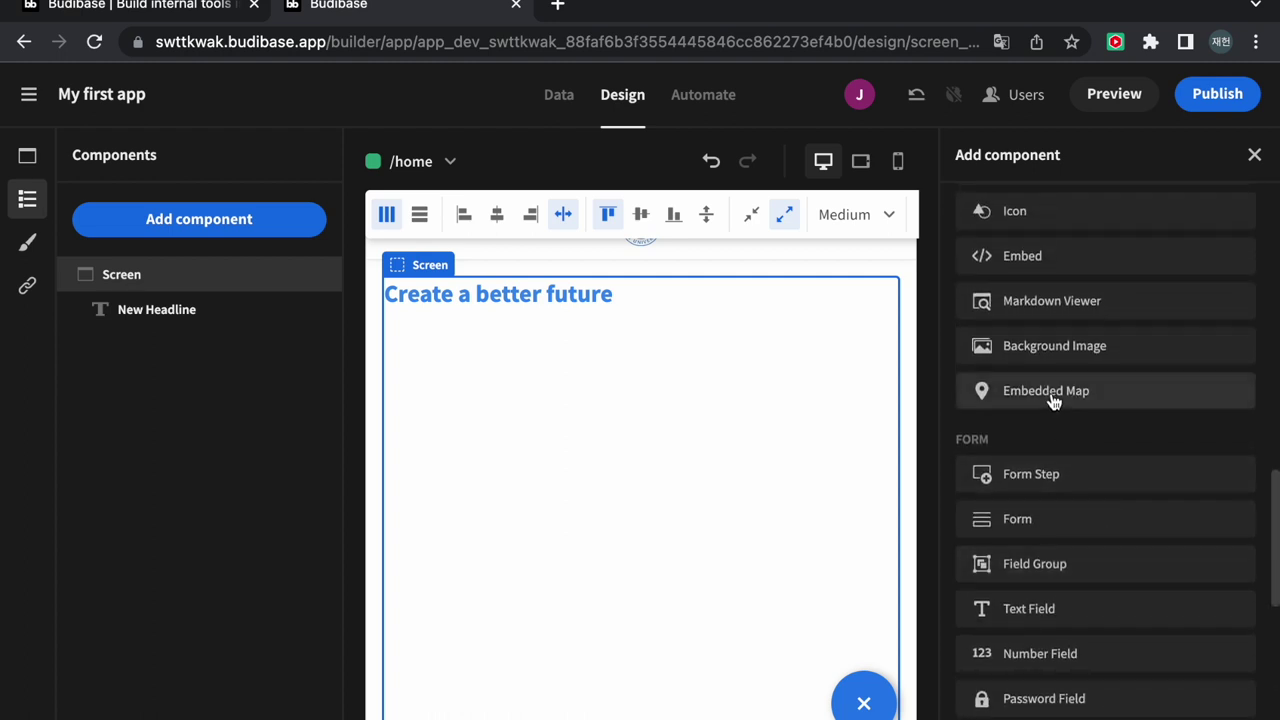
pyautogui.click(1053, 399)
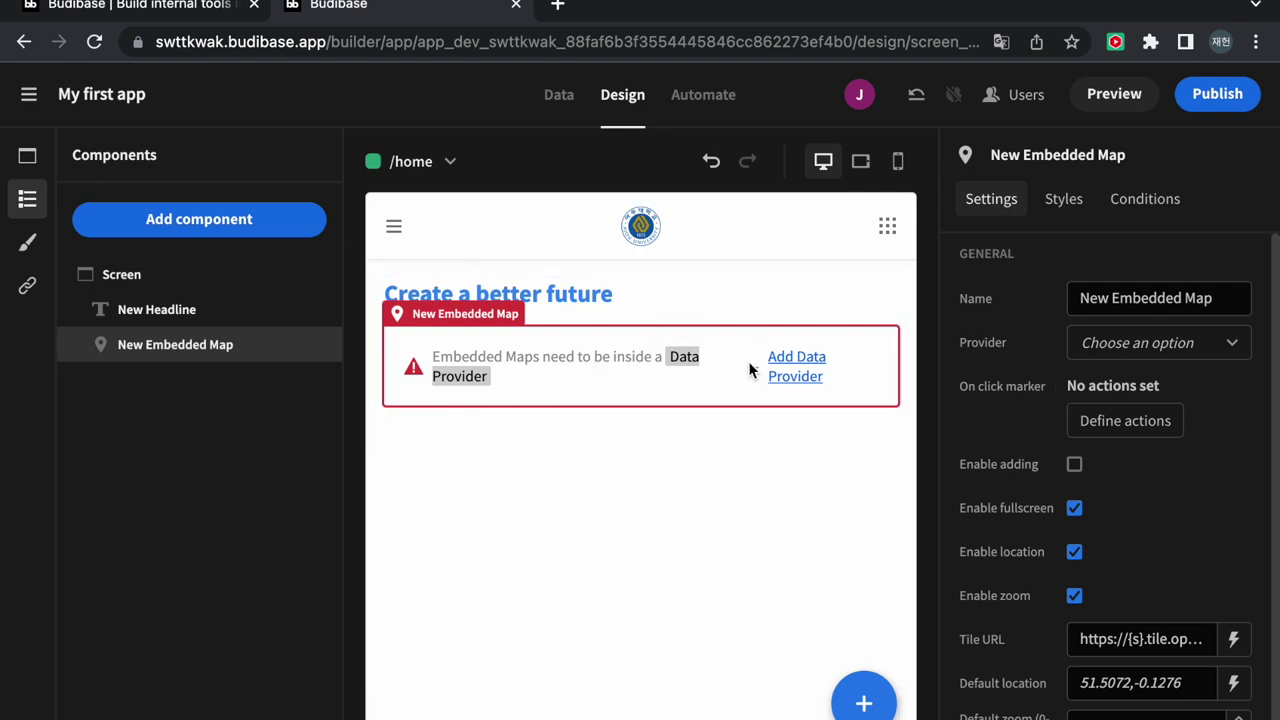
# Wrap the home page map in a New Data Provider and select the map
pyautogui.click(797, 366)
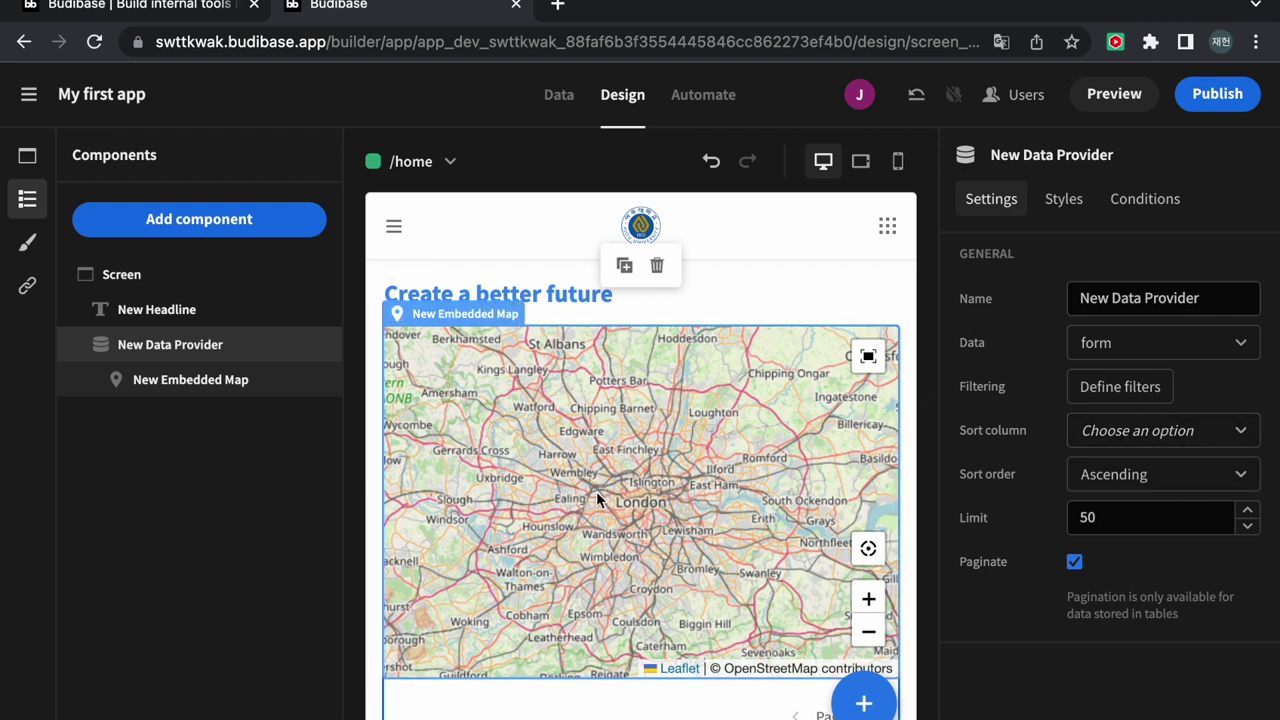
pyautogui.click(230, 384)
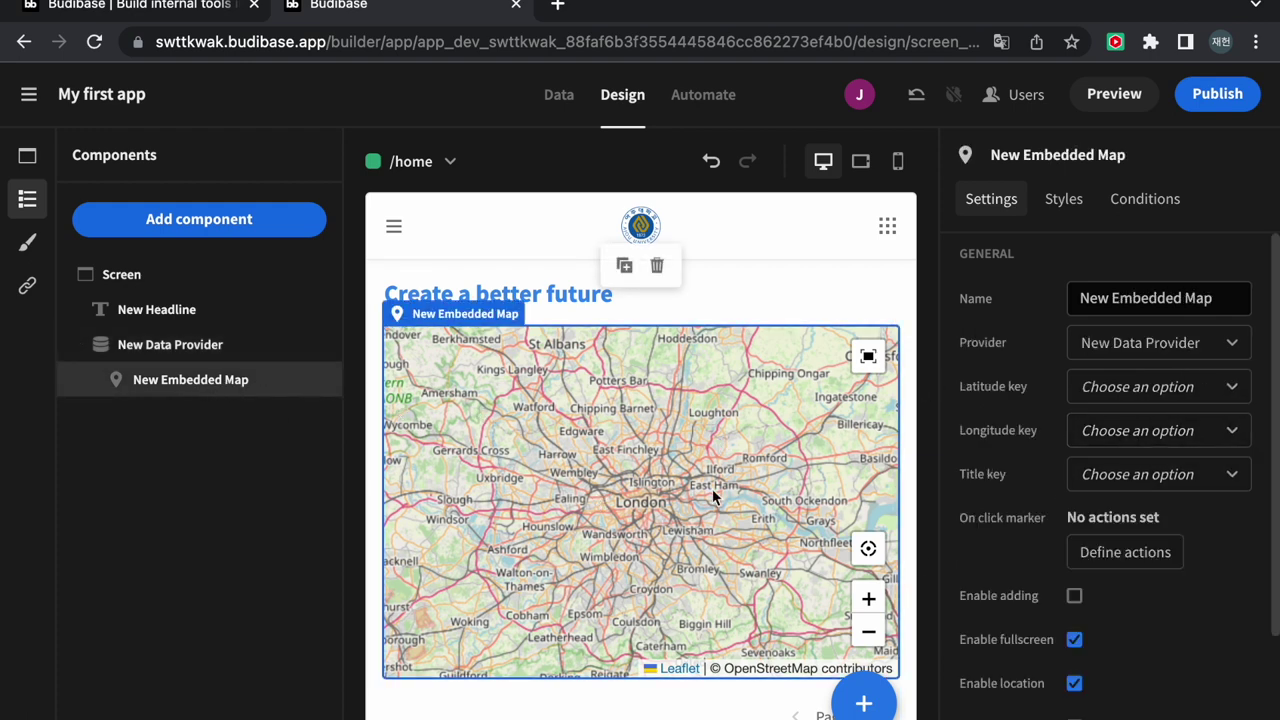
pyautogui.scroll(-3, 1008, 470)
# Set the map's default location to 37.2831, 127.0446 and default zoom to 85
pyautogui.click(1120, 630)
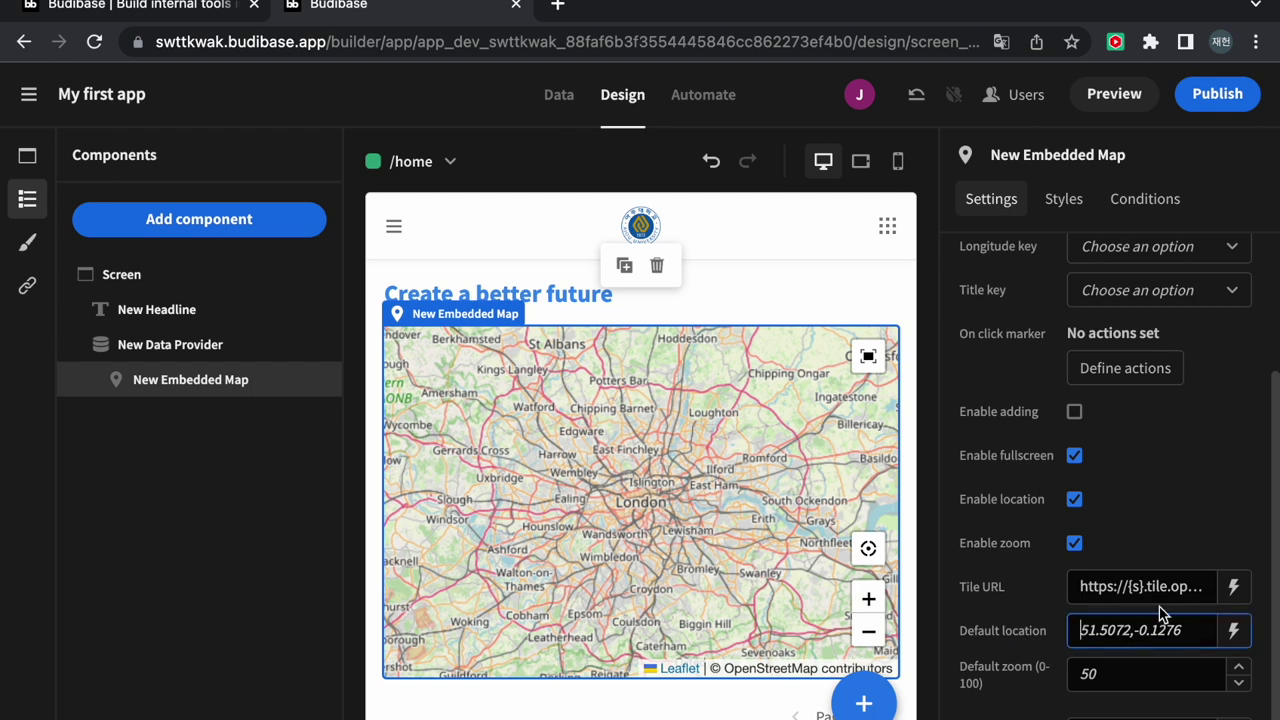
pyautogui.write('37.2831')
pyautogui.click(1153, 672)
pyautogui.click(1166, 640)
pyautogui.click(1184, 675)
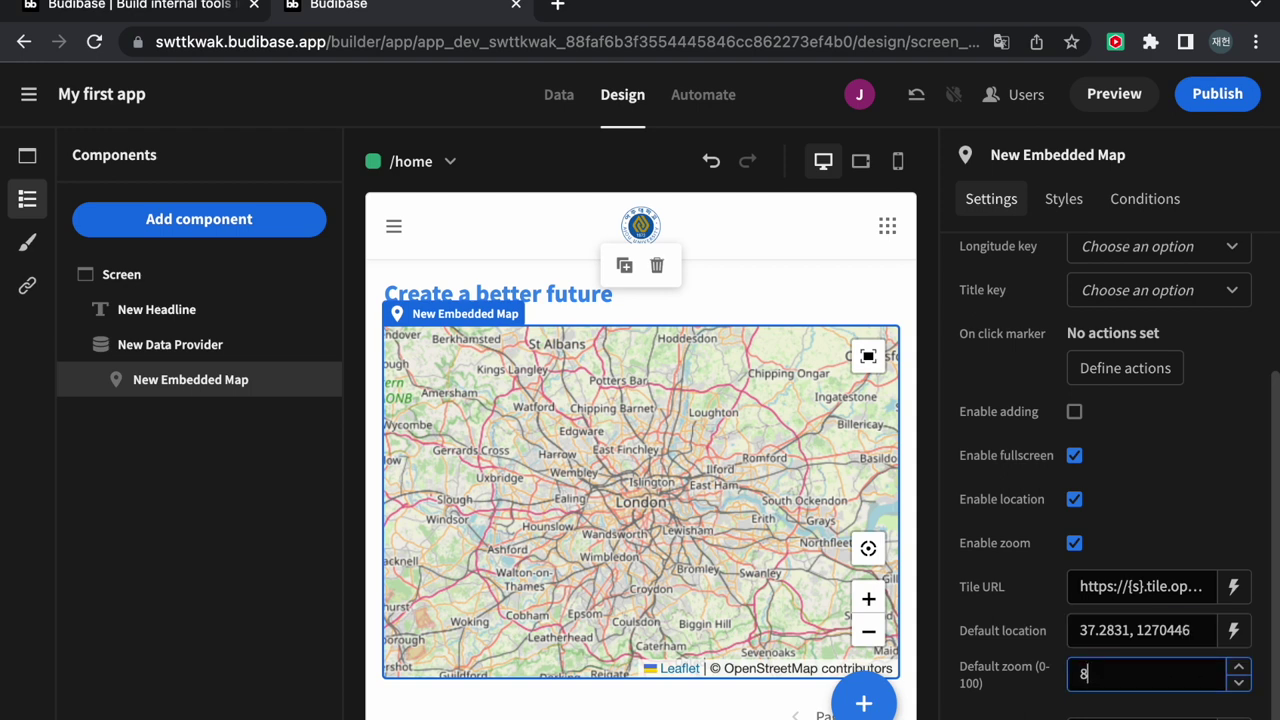
pyautogui.write('85')
pyautogui.click(1191, 492)
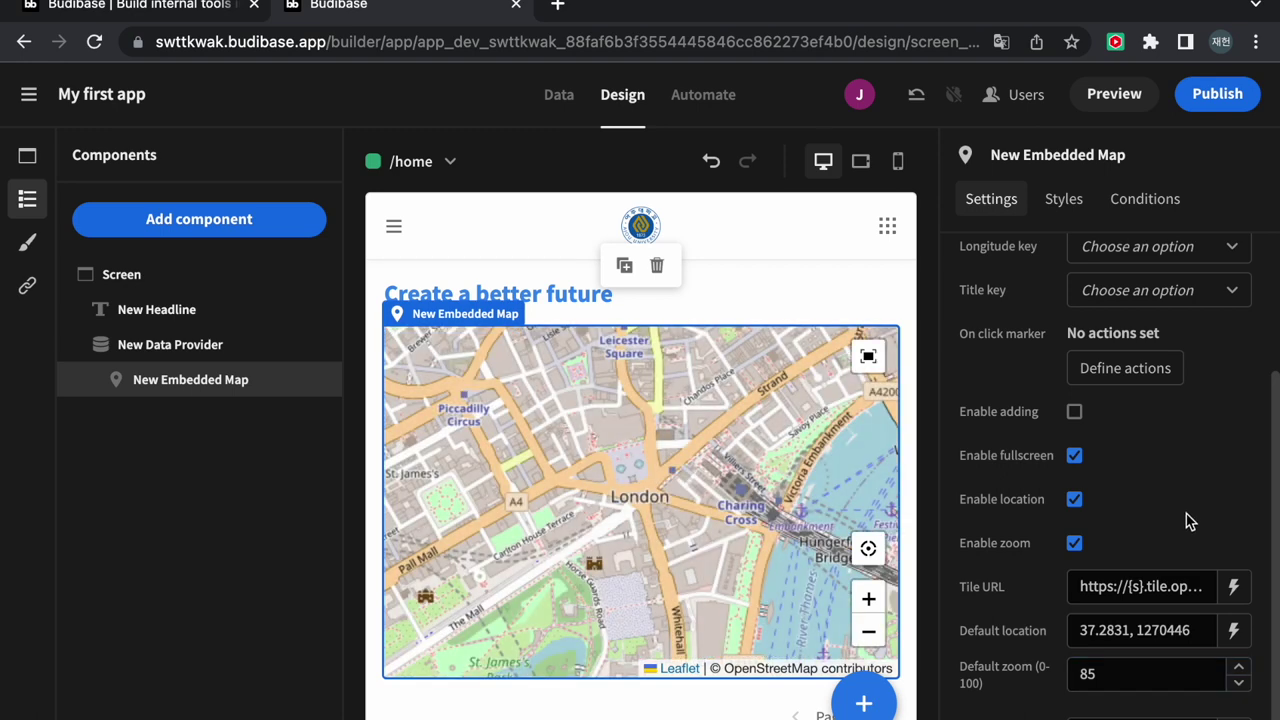
pyautogui.click(1195, 630)
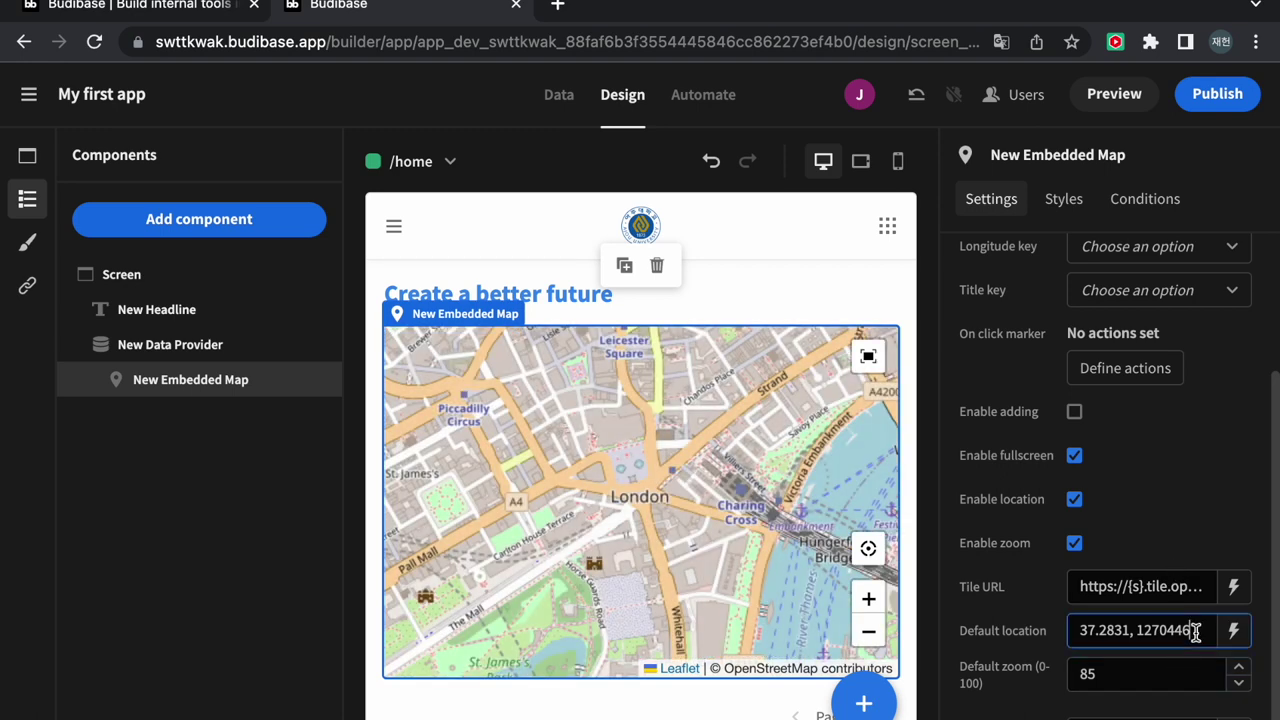
pyautogui.click(1160, 630)
pyautogui.write('.')
pyautogui.click(1212, 511)
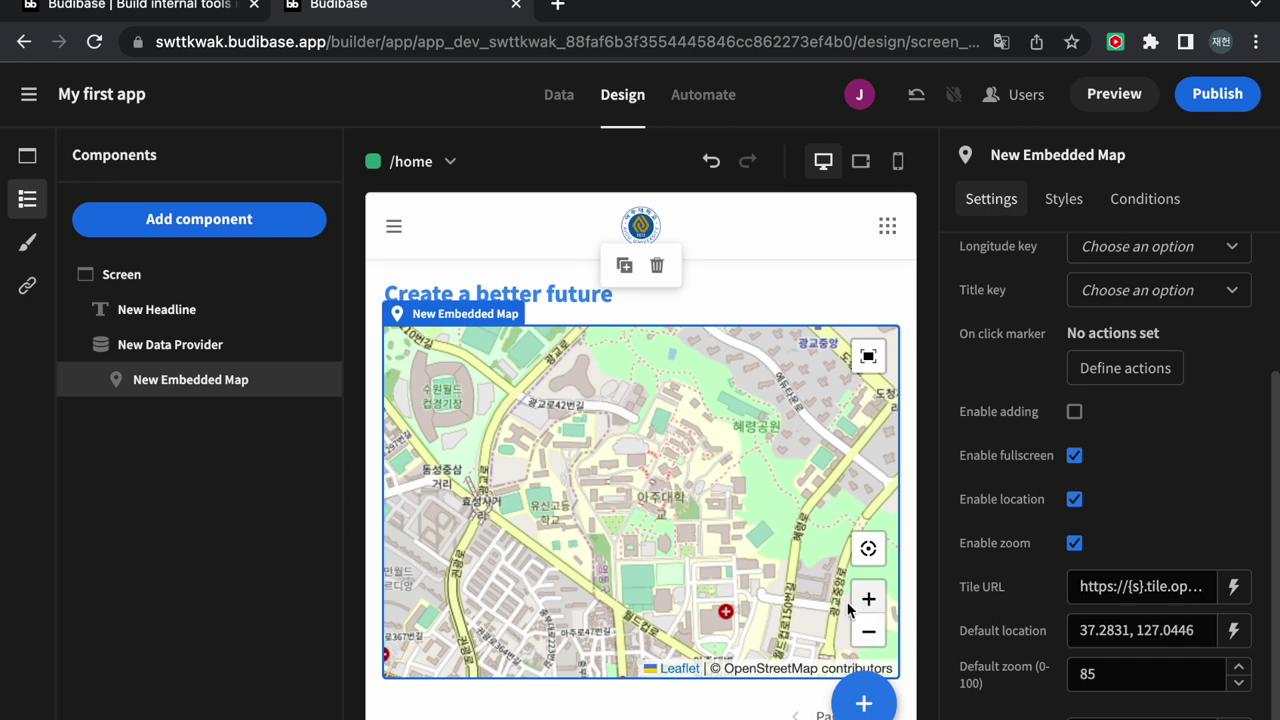
# Preview the app, zoom and pan the Ajou-area map, then switch the builder to mobile view
pyautogui.click(1097, 95)
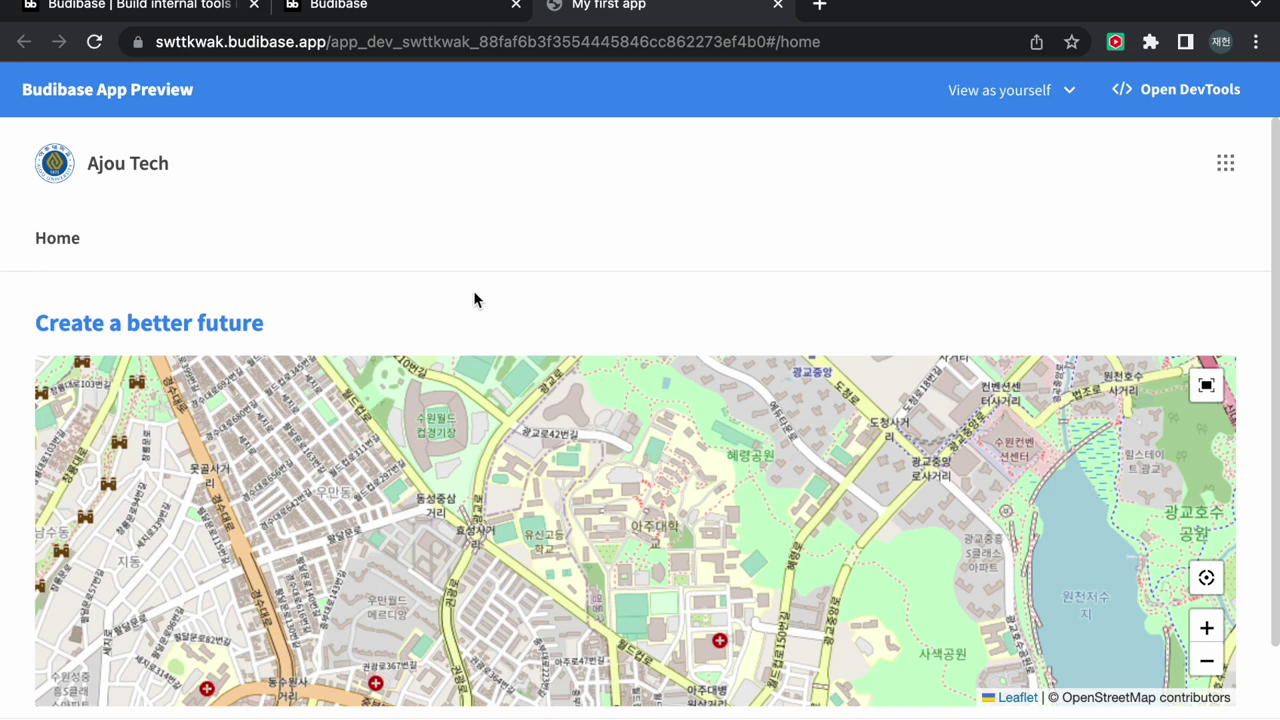
pyautogui.scroll(-1, 473, 290)
pyautogui.scroll(-3, 480, 535)
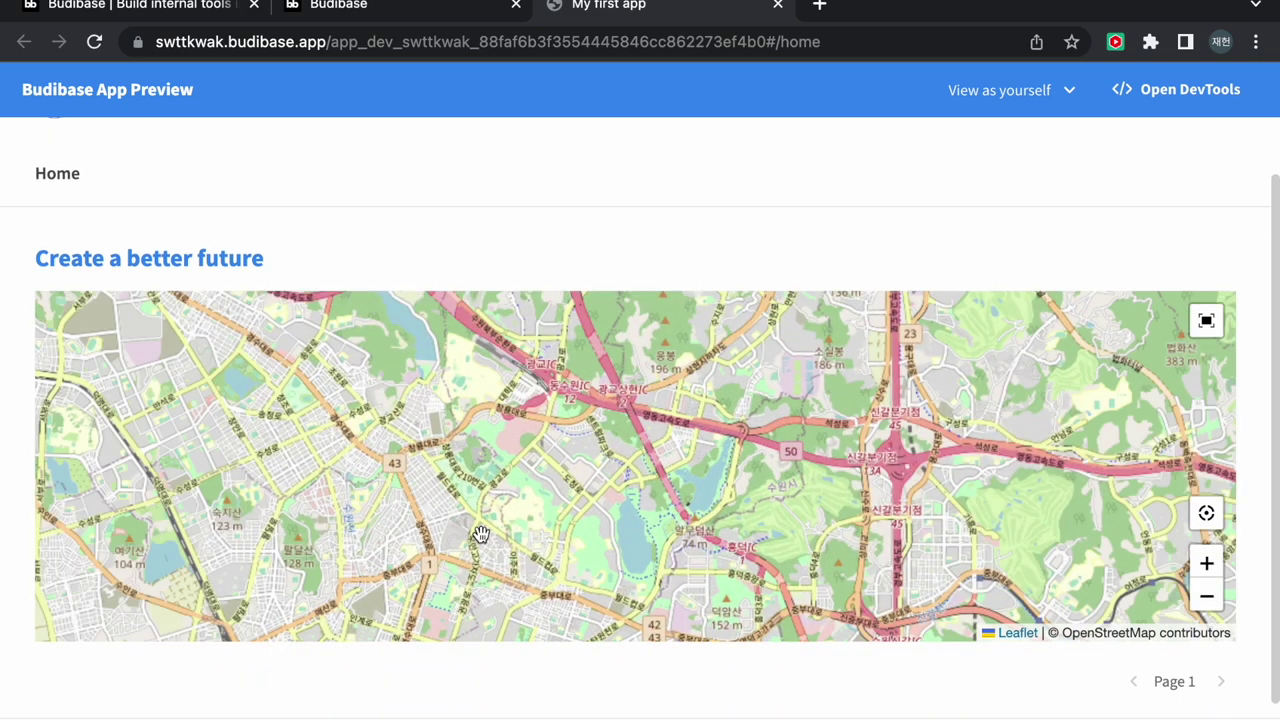
pyautogui.moveTo(481, 535); pyautogui.dragTo(666, 494)
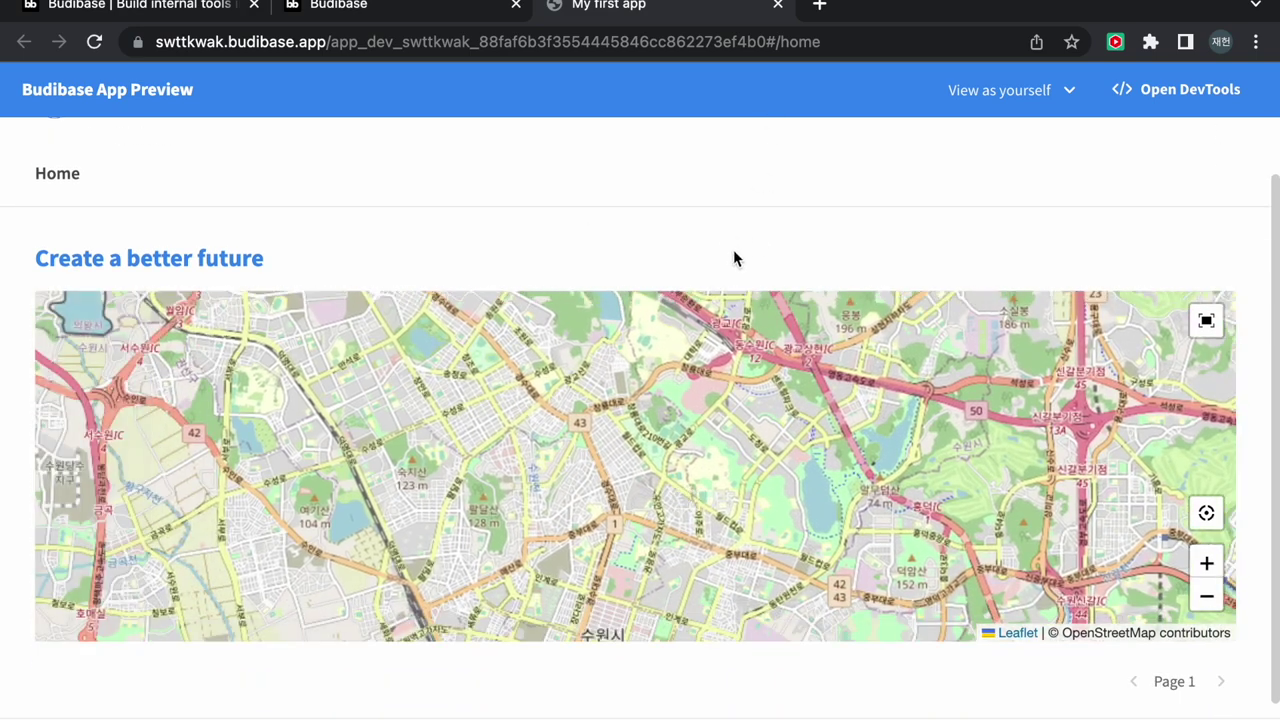
pyautogui.click(778, 4)
pyautogui.click(898, 161)
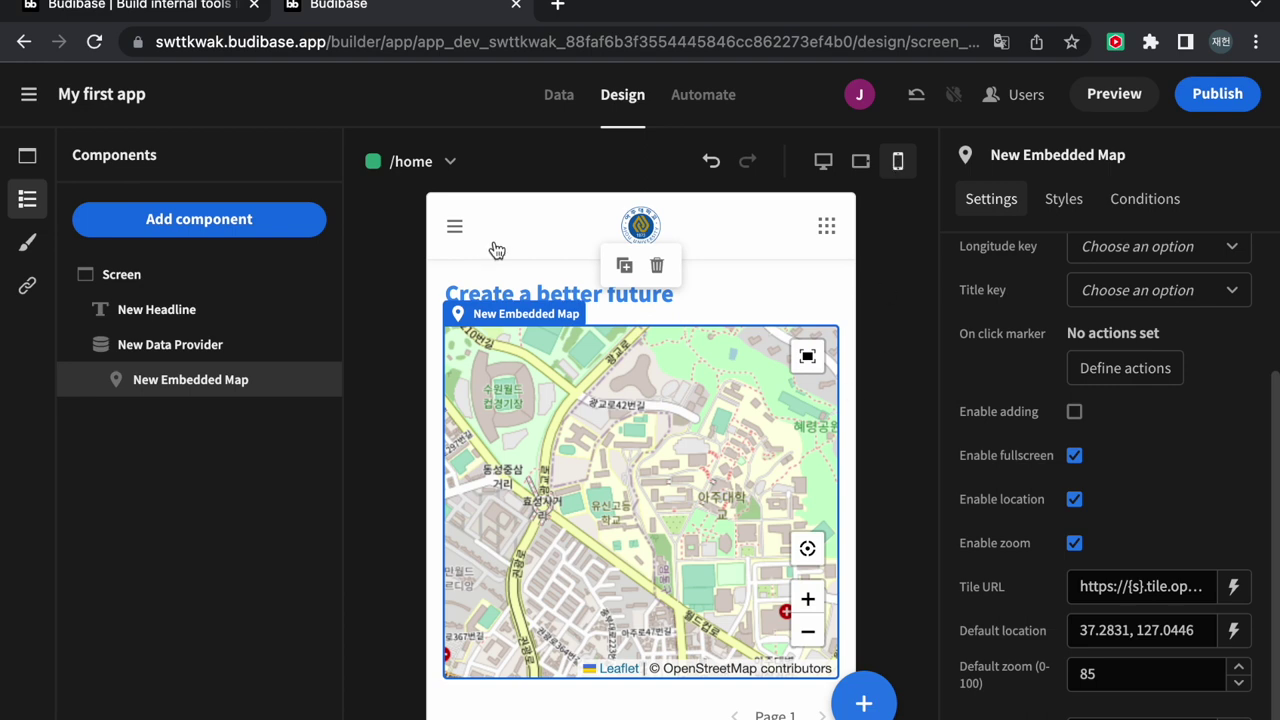
# Create a blank screen at /application with basic access
pyautogui.click(455, 227)
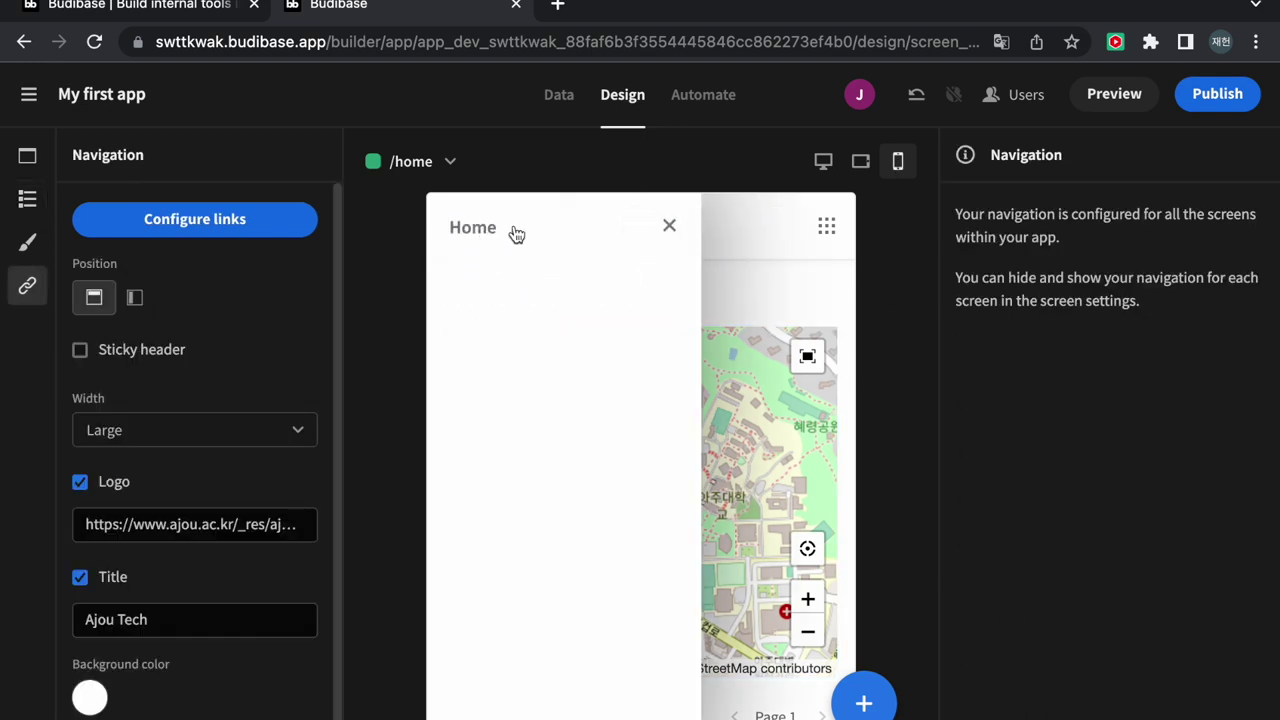
pyautogui.click(669, 226)
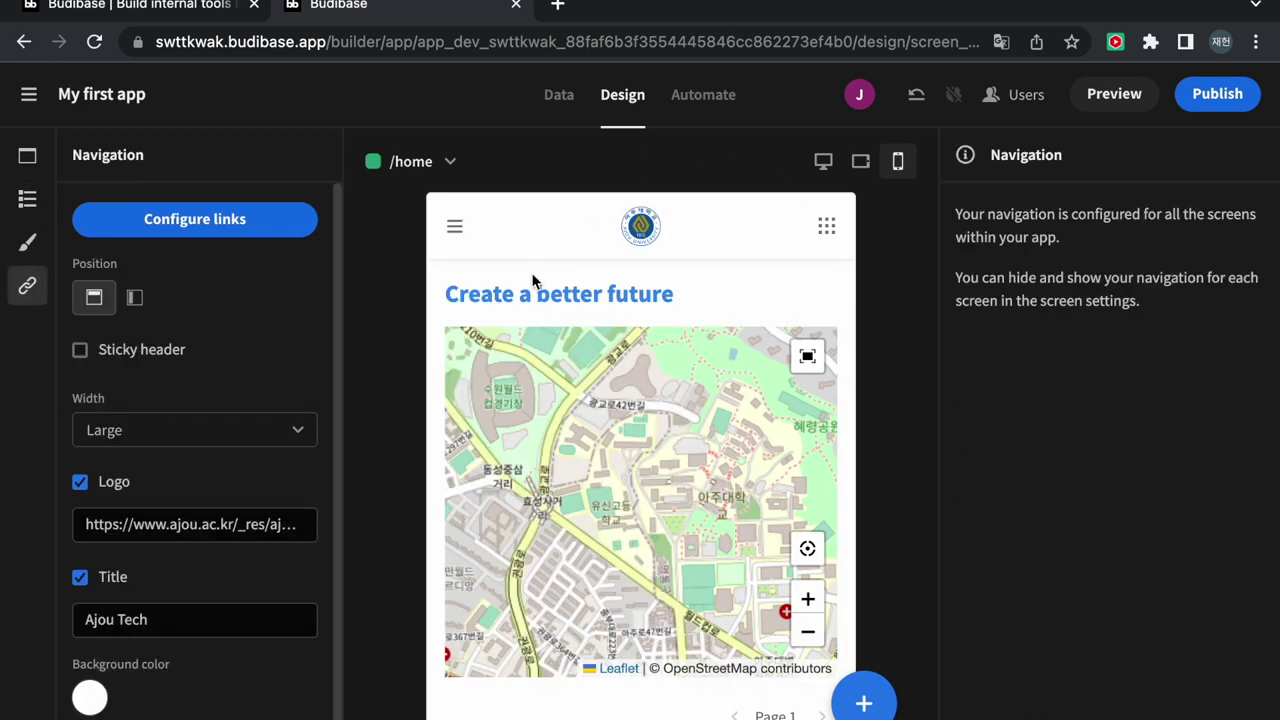
pyautogui.click(31, 162)
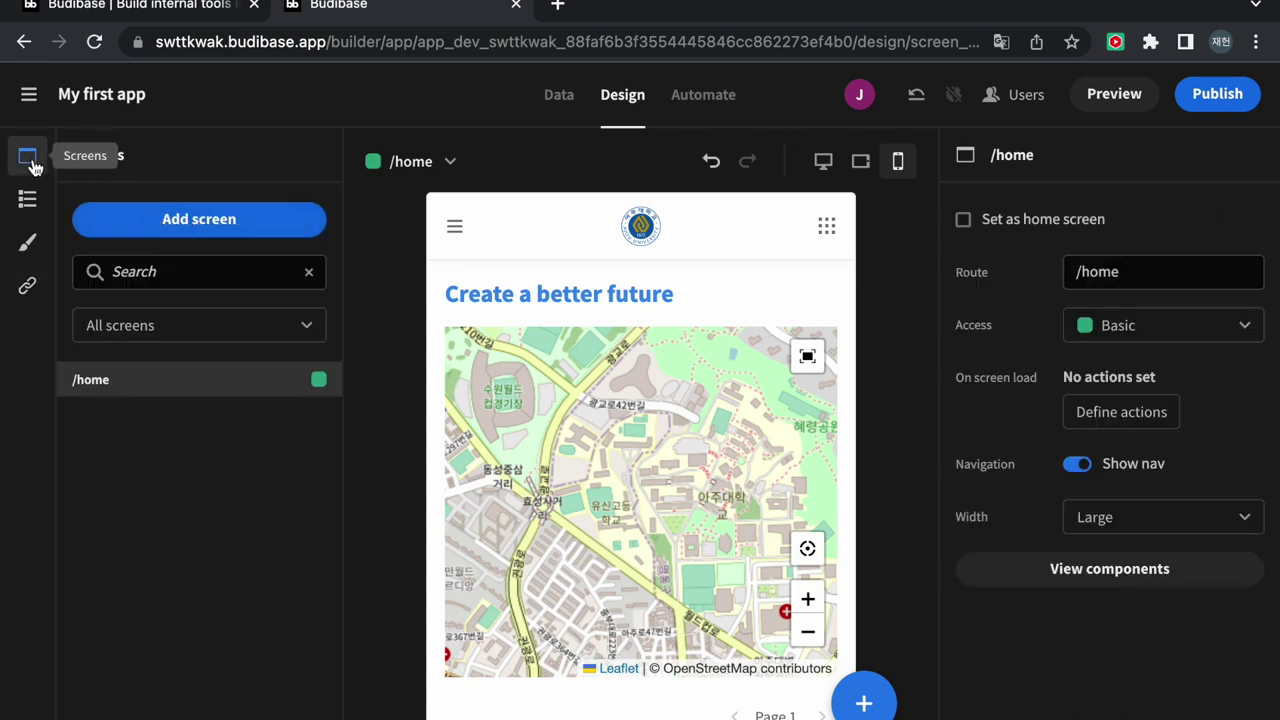
pyautogui.click(27, 199)
pyautogui.click(27, 156)
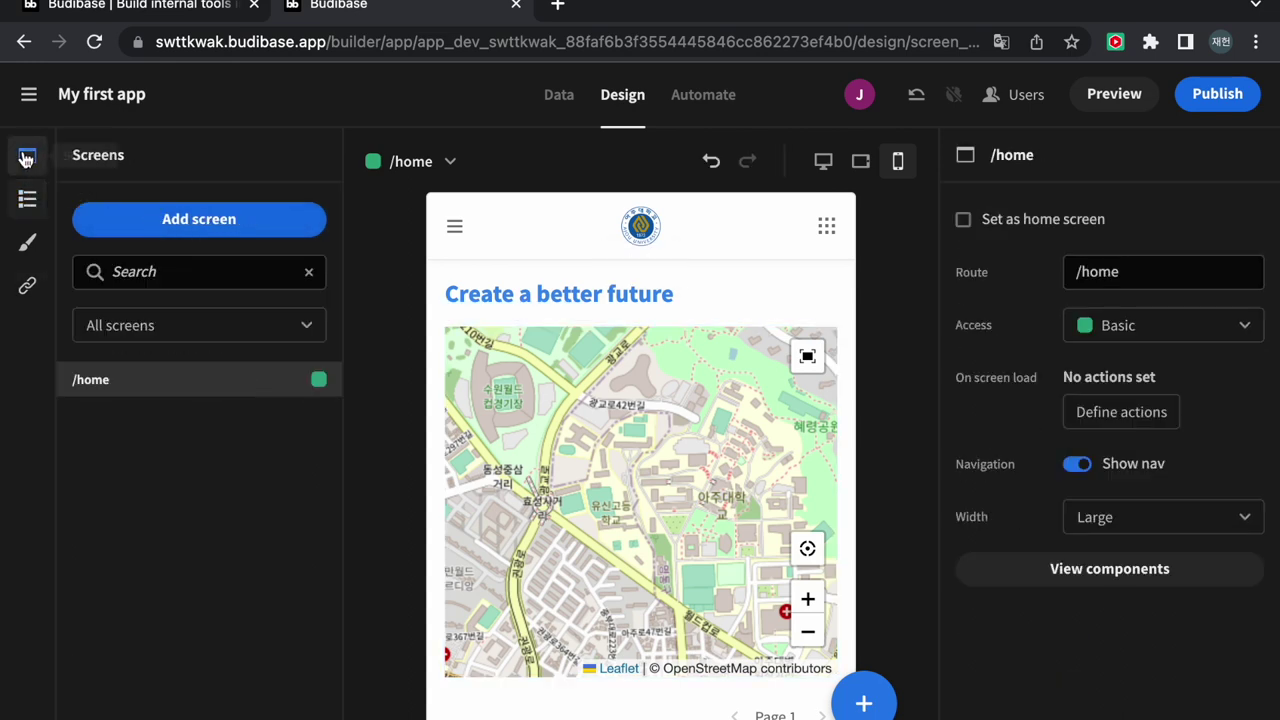
pyautogui.click(166, 222)
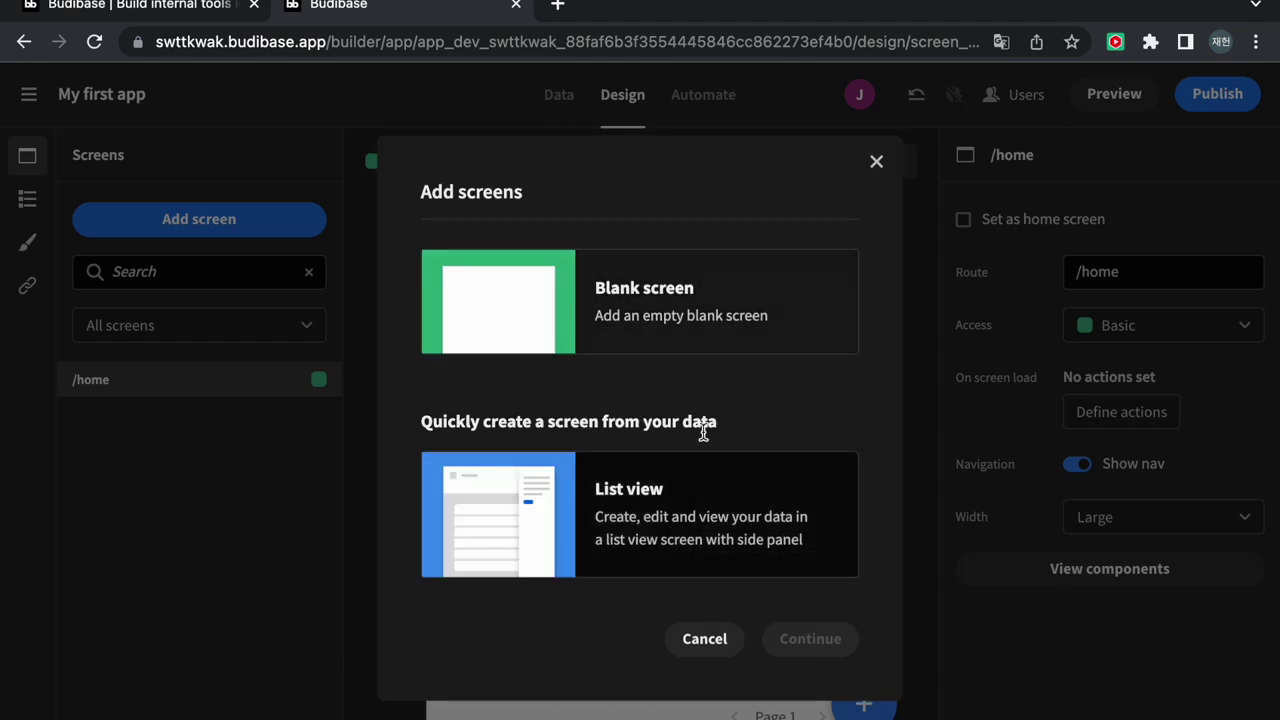
pyautogui.click(713, 316)
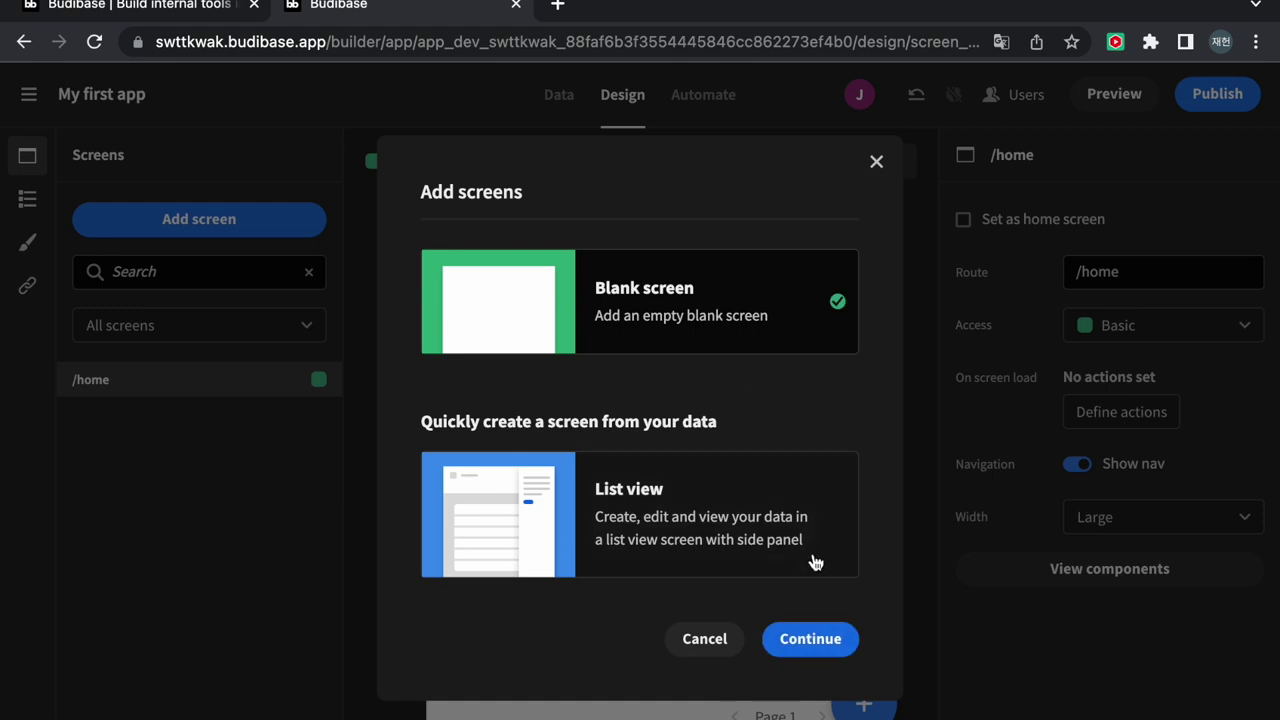
pyautogui.click(812, 639)
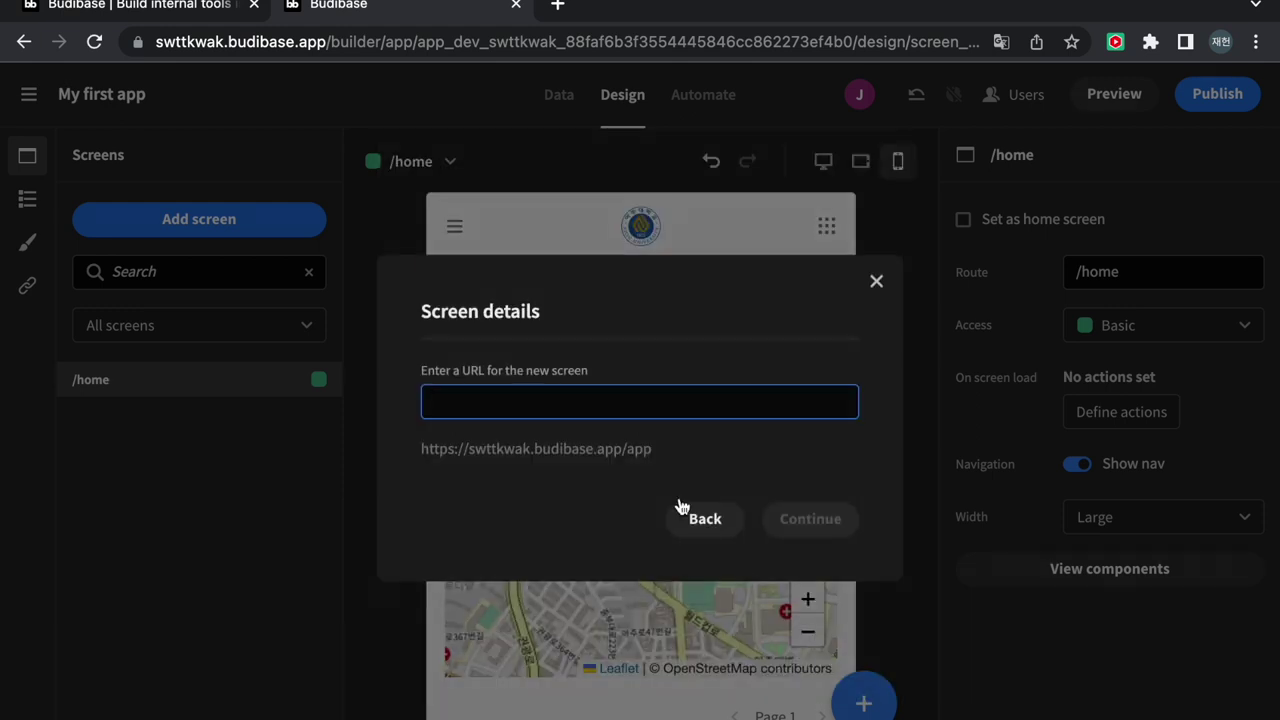
pyautogui.write('/appl')
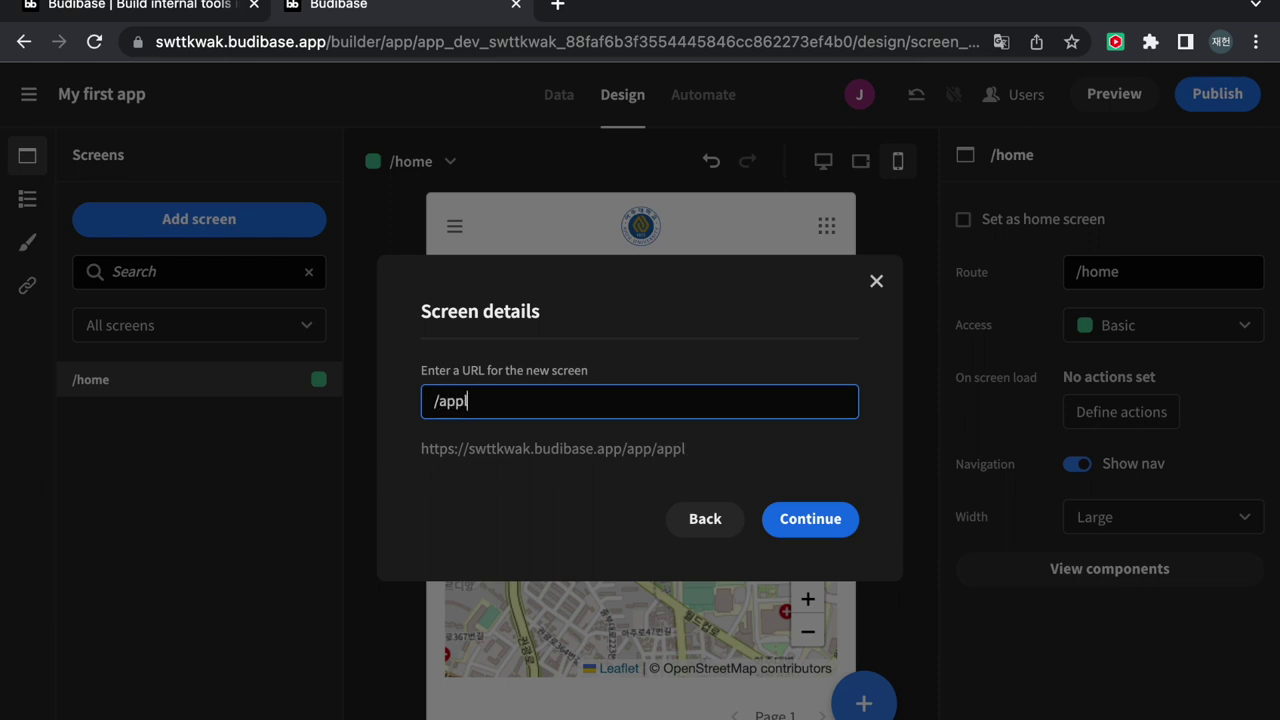
pyautogui.write('iation')
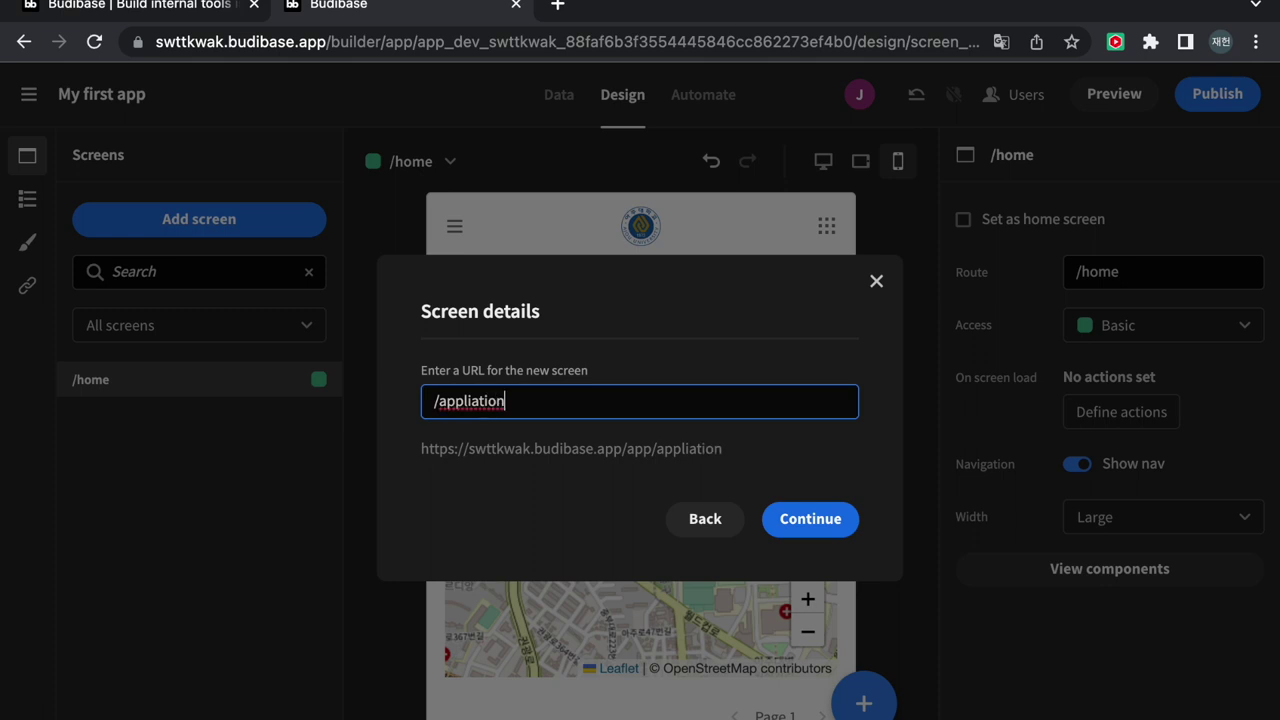
pyautogui.write('c')
pyautogui.click(812, 530)
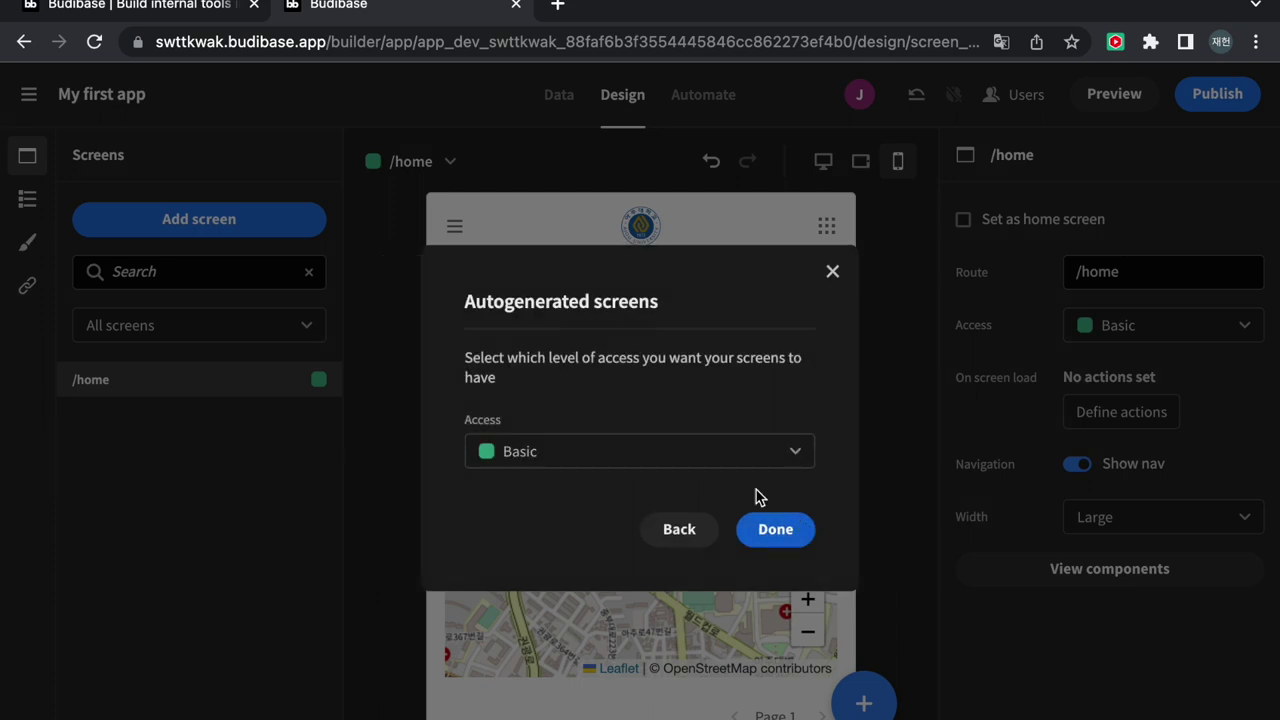
pyautogui.click(776, 533)
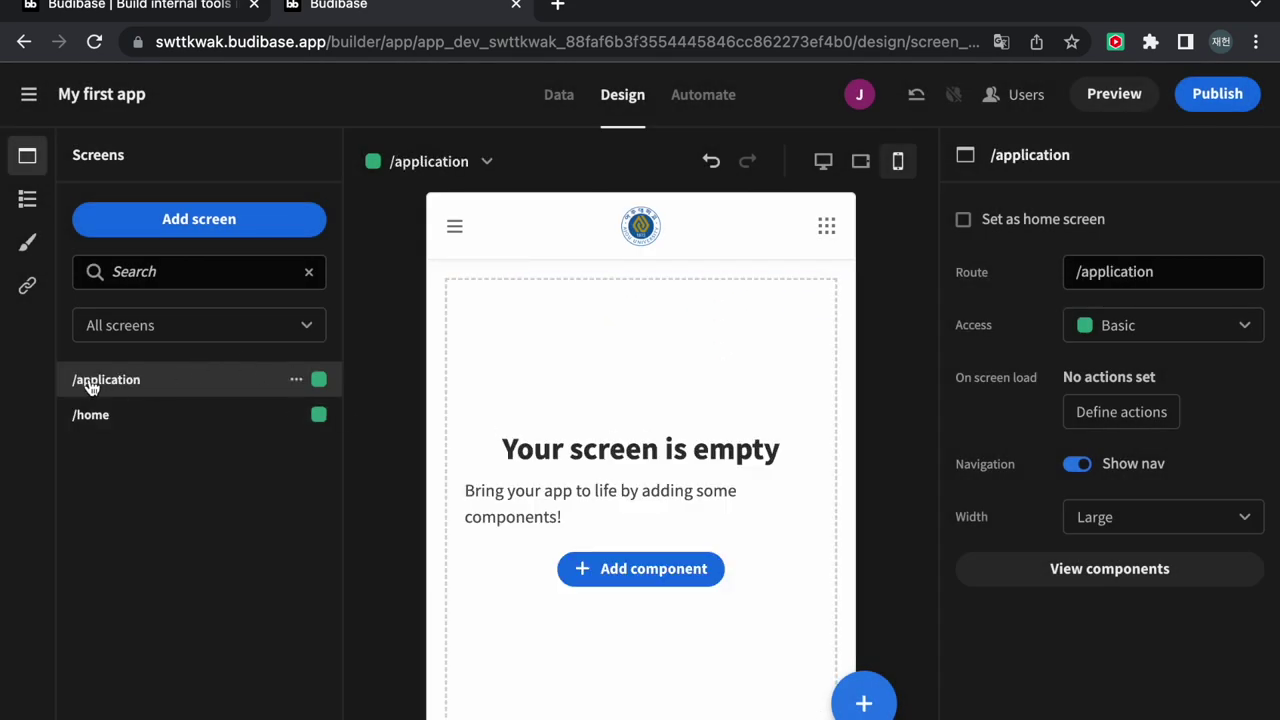
# Rename the new screen's route from /application to /job-application
pyautogui.click(296, 380)
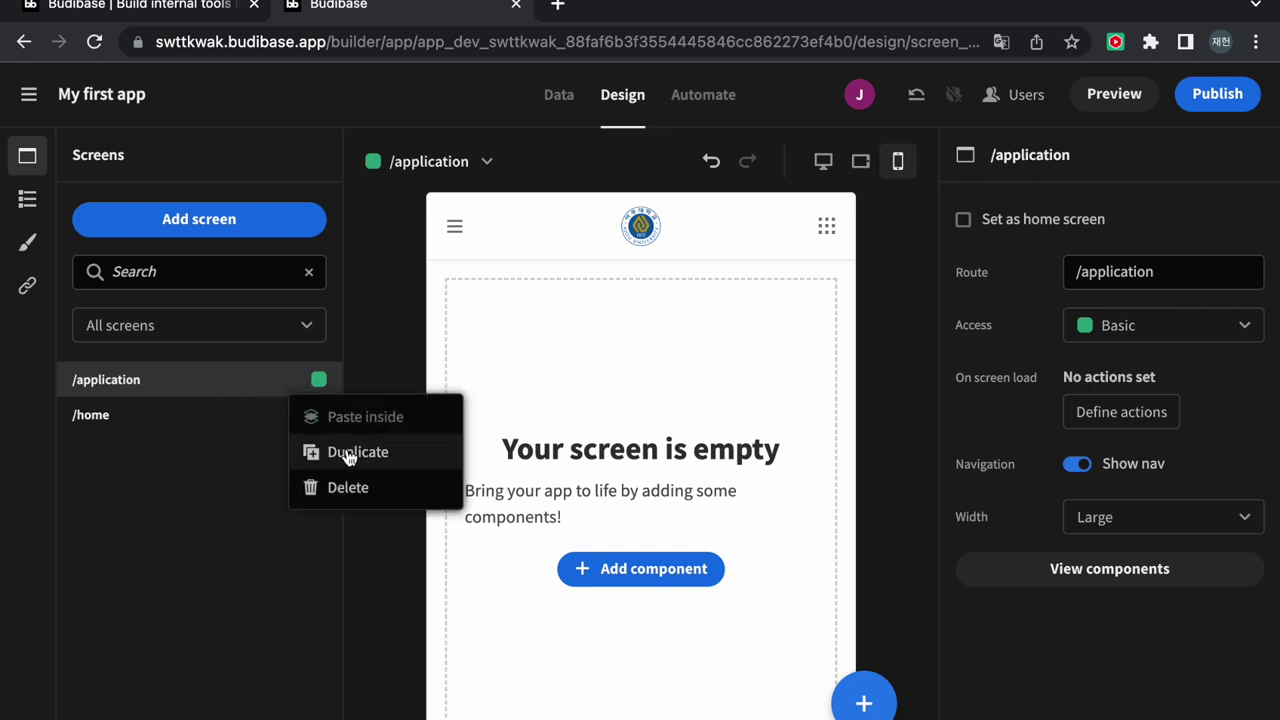
pyautogui.click(1093, 271)
pyautogui.write('job')
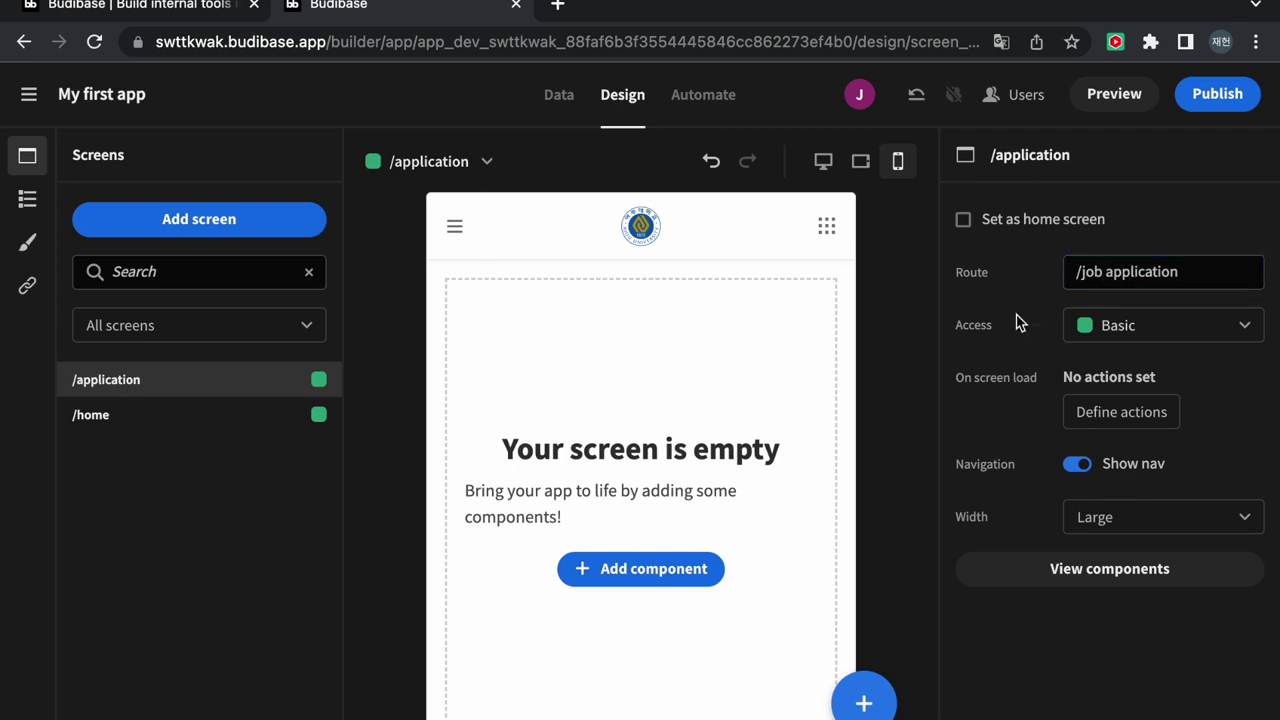
pyautogui.click(703, 417)
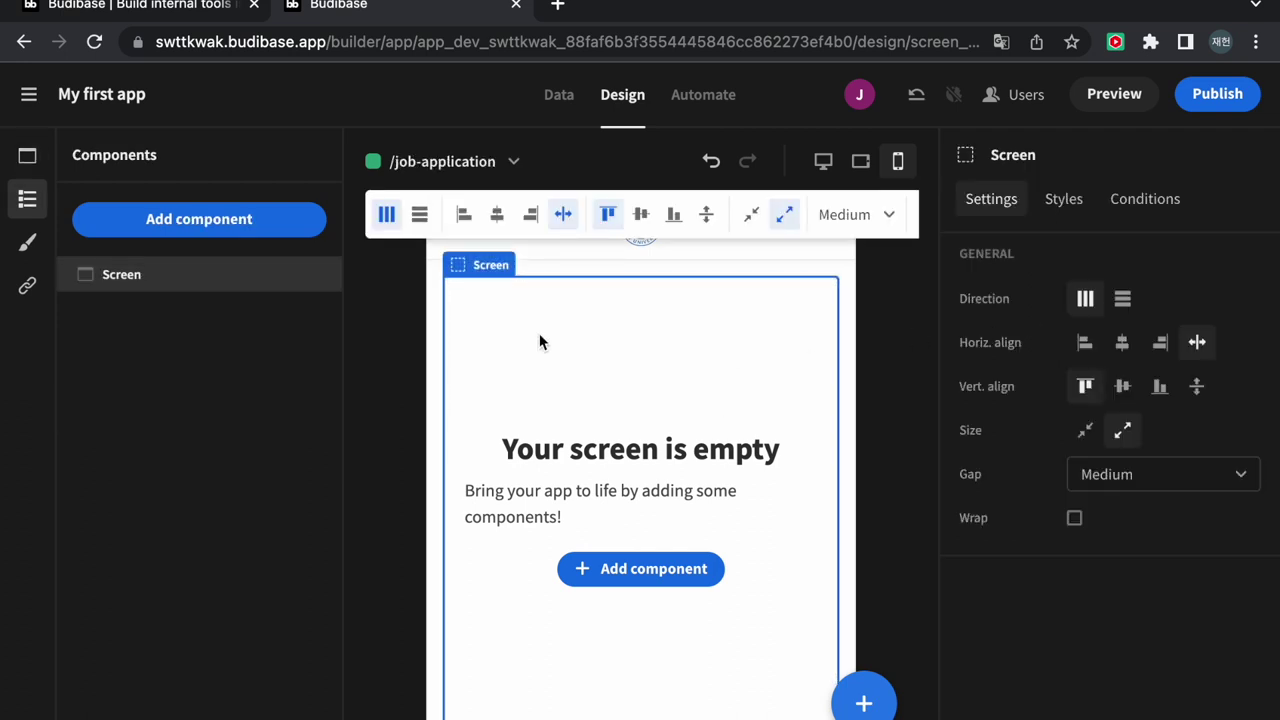
pyautogui.click(27, 240)
pyautogui.click(27, 199)
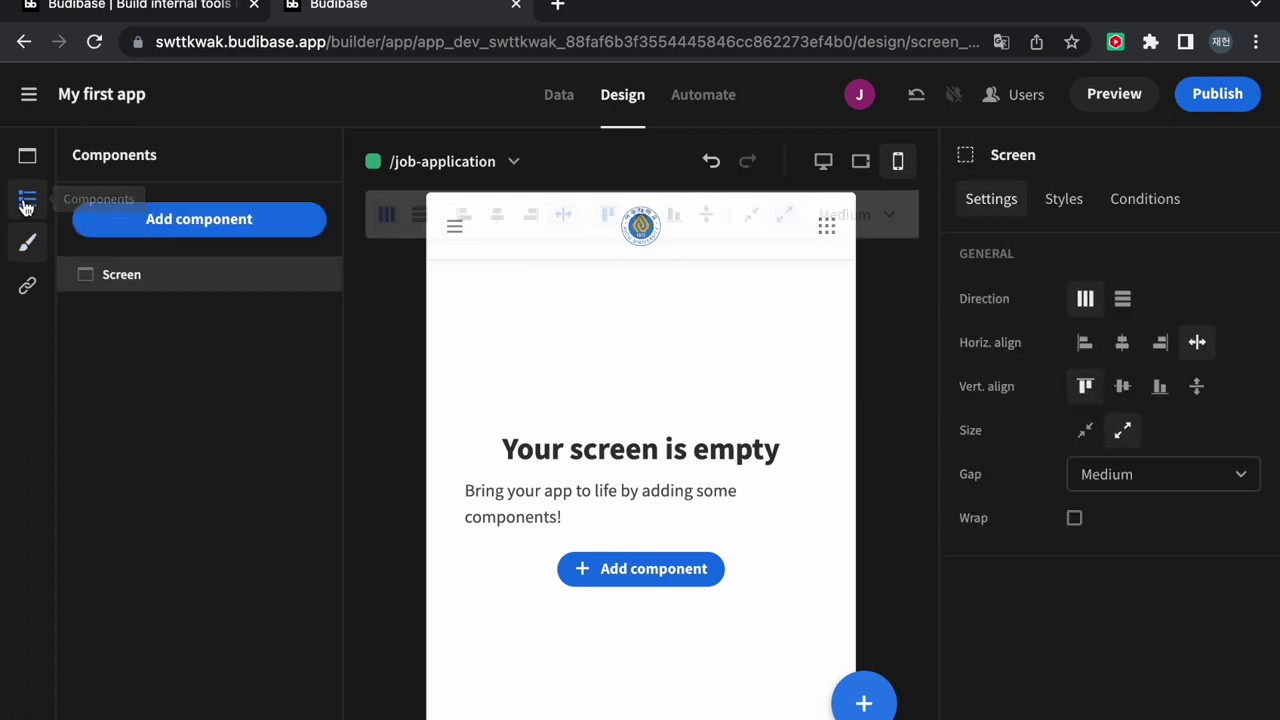
pyautogui.click(26, 160)
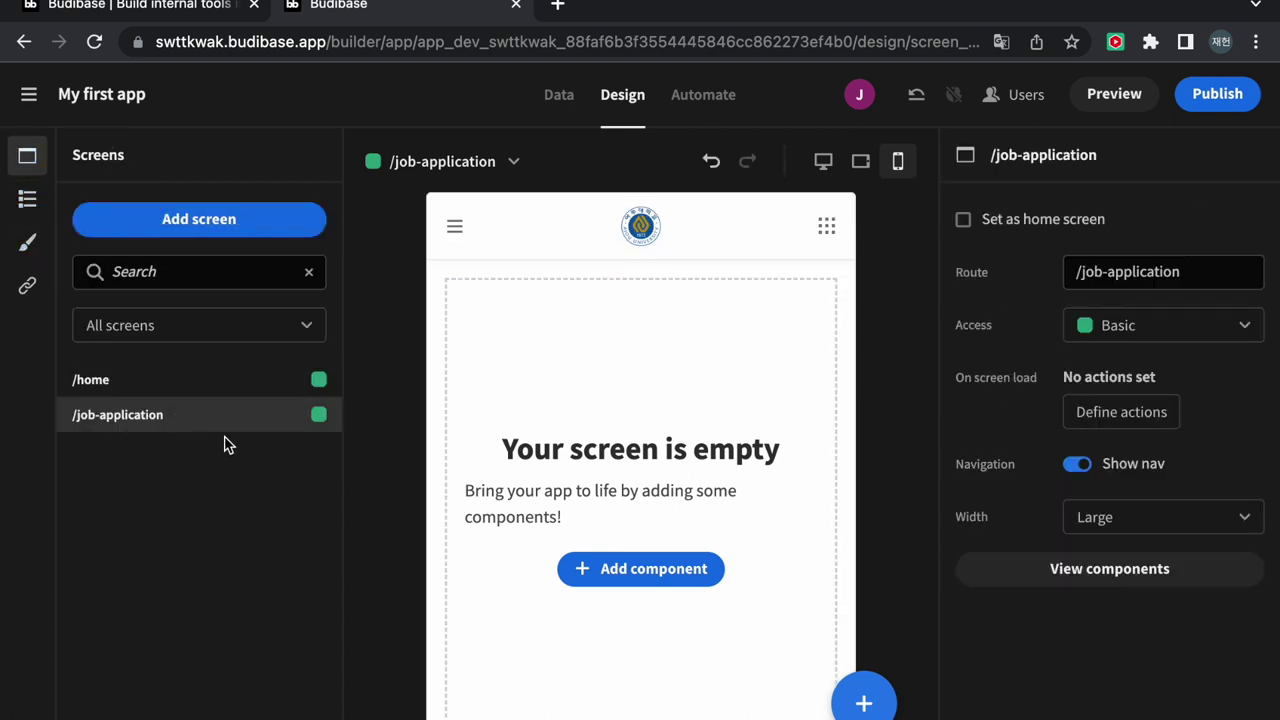
# Add a Form Block of type Create bound to the form table on /job-application
pyautogui.click(644, 570)
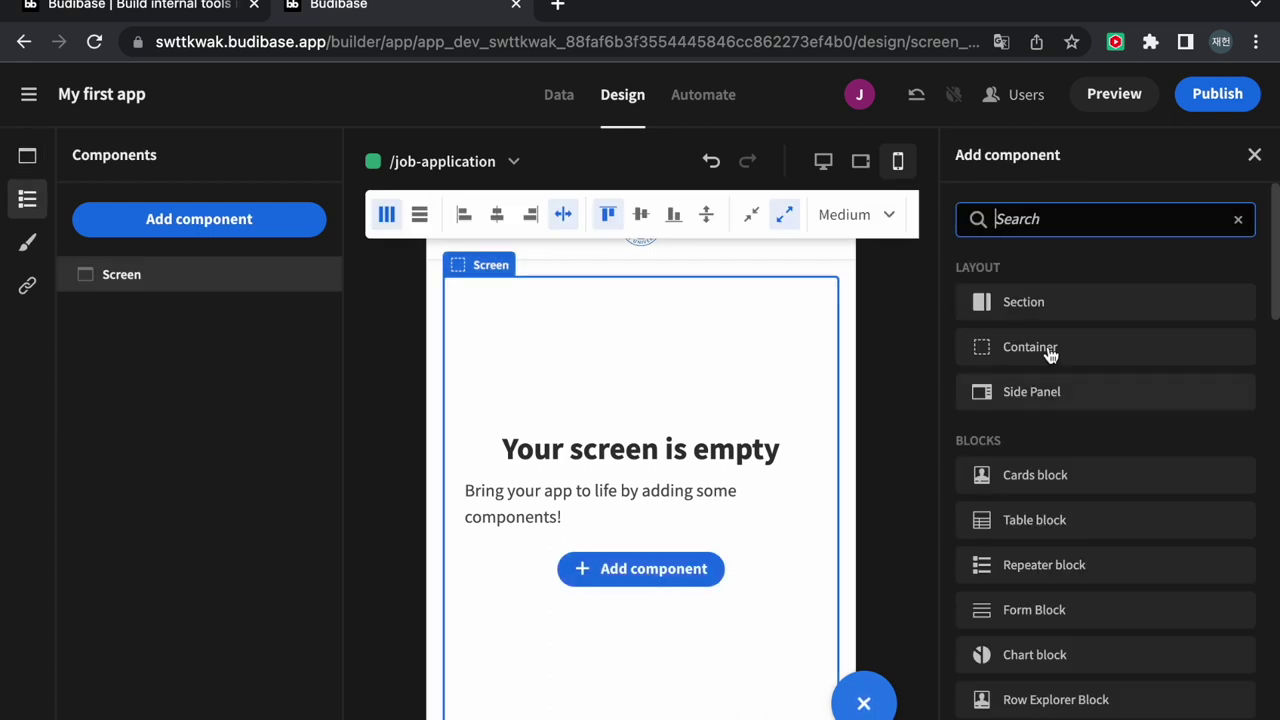
pyautogui.scroll(-4, 1088, 482)
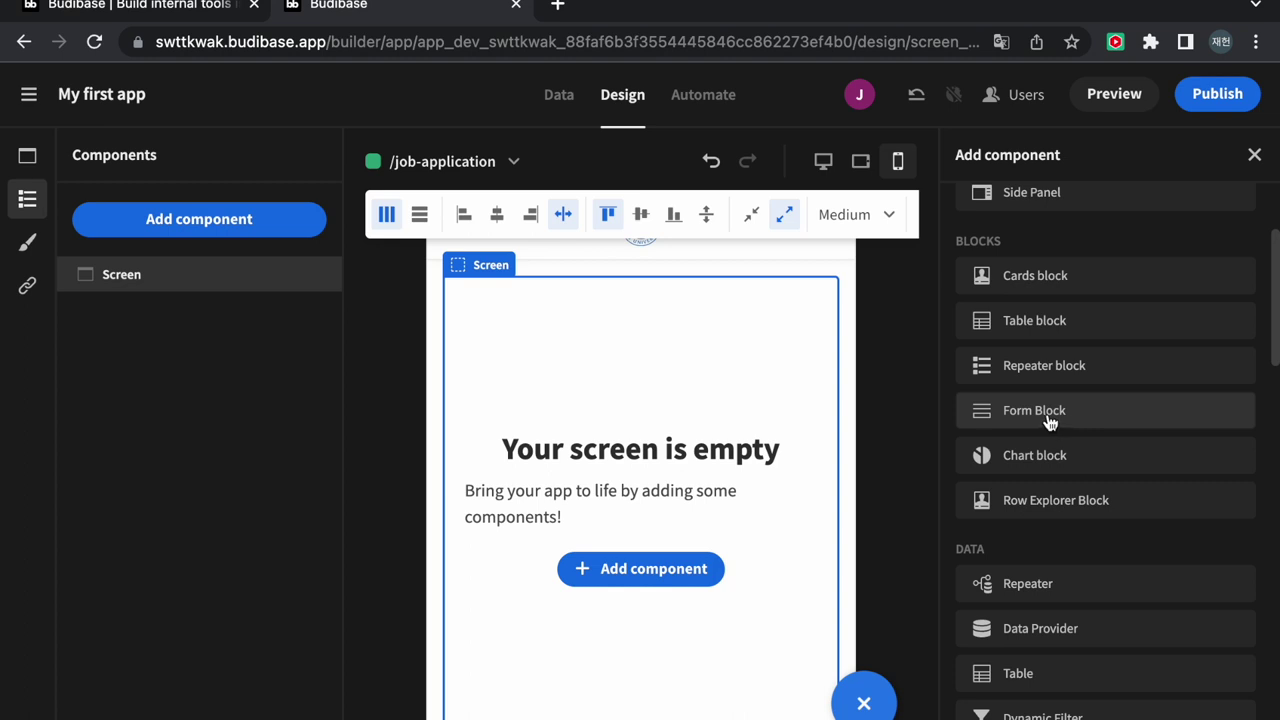
pyautogui.click(1049, 422)
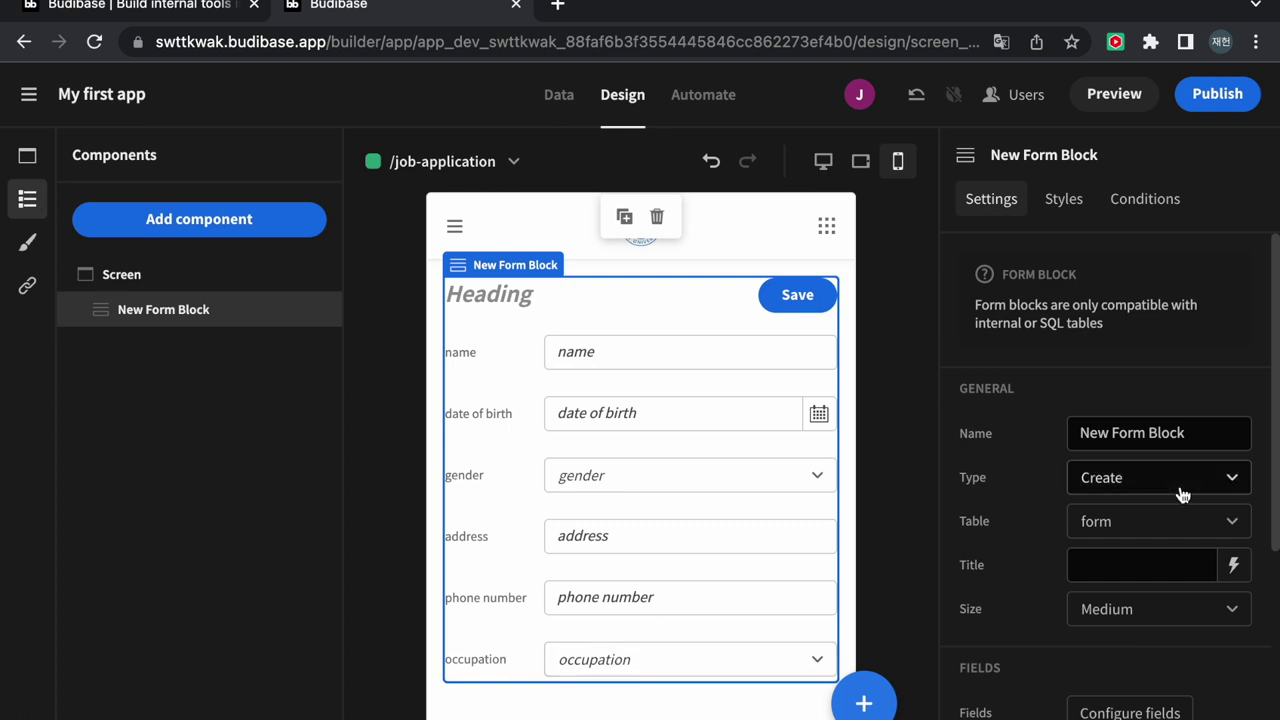
pyautogui.click(1166, 522)
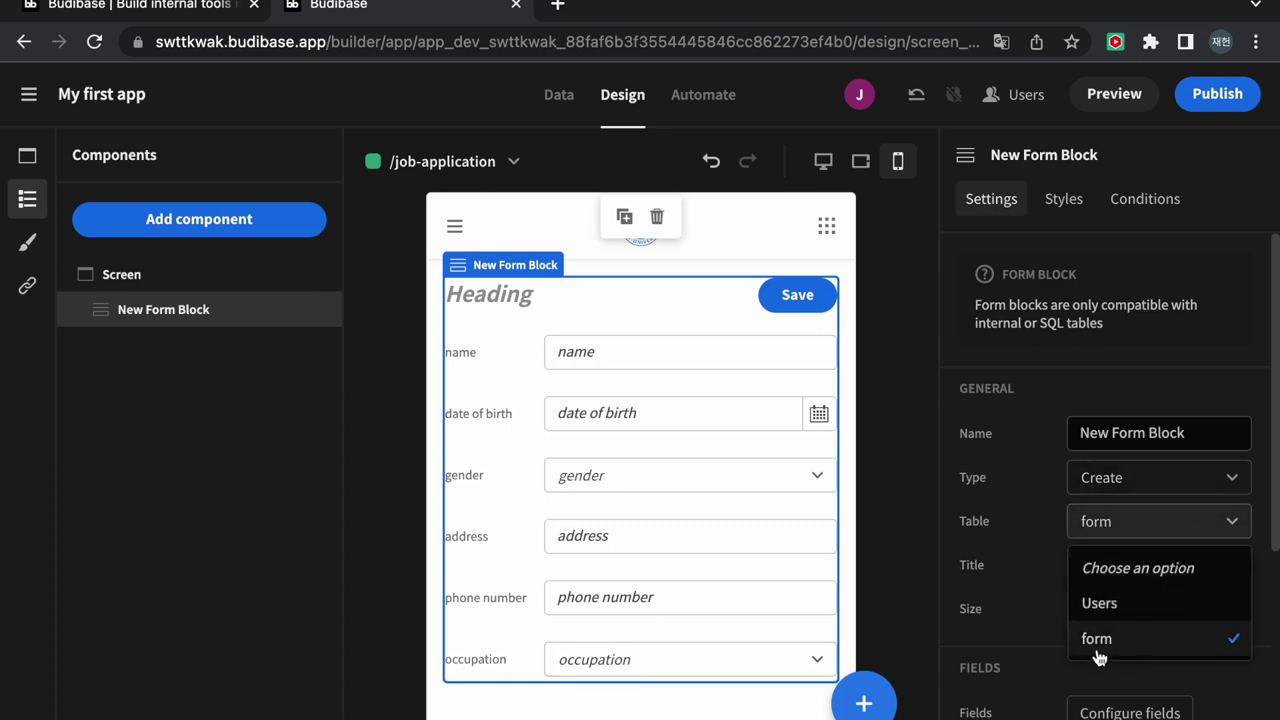
pyautogui.click(1030, 490)
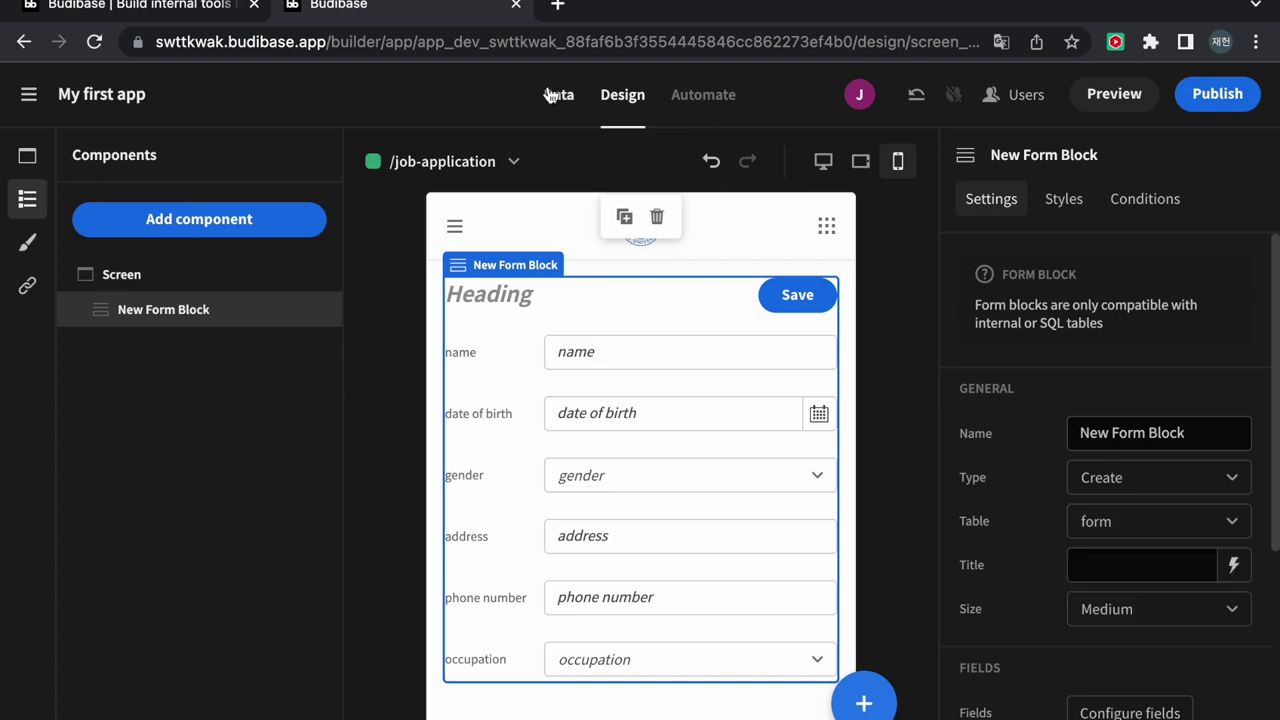
pyautogui.click(555, 94)
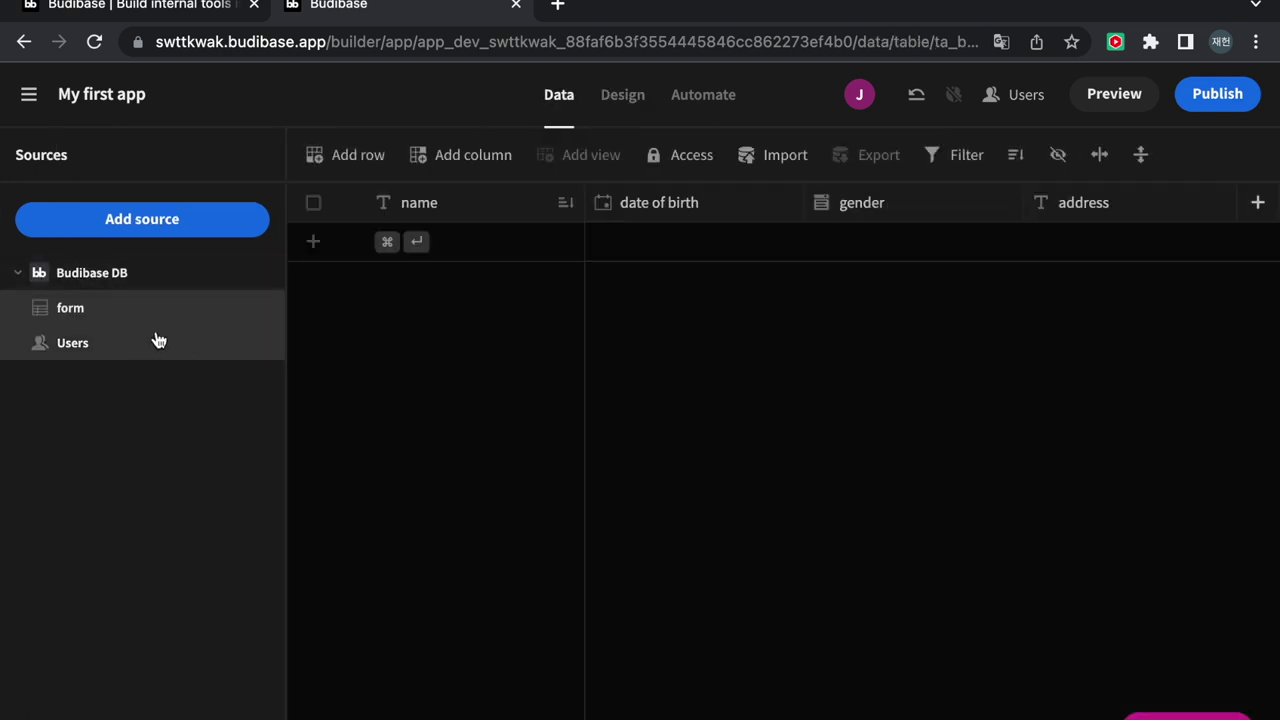
pyautogui.hscroll(3, 645, 245)
pyautogui.hscroll(2, 645, 245)
pyautogui.hscroll(-4, 643, 243)
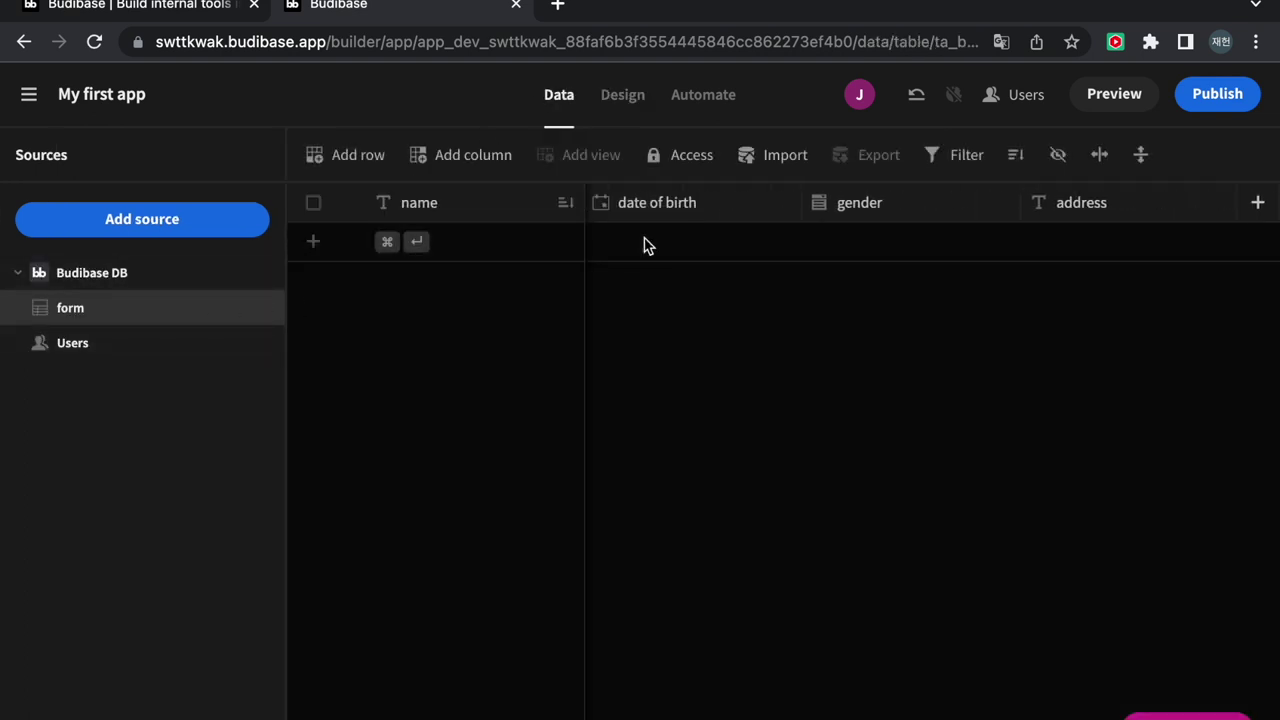
pyautogui.click(616, 100)
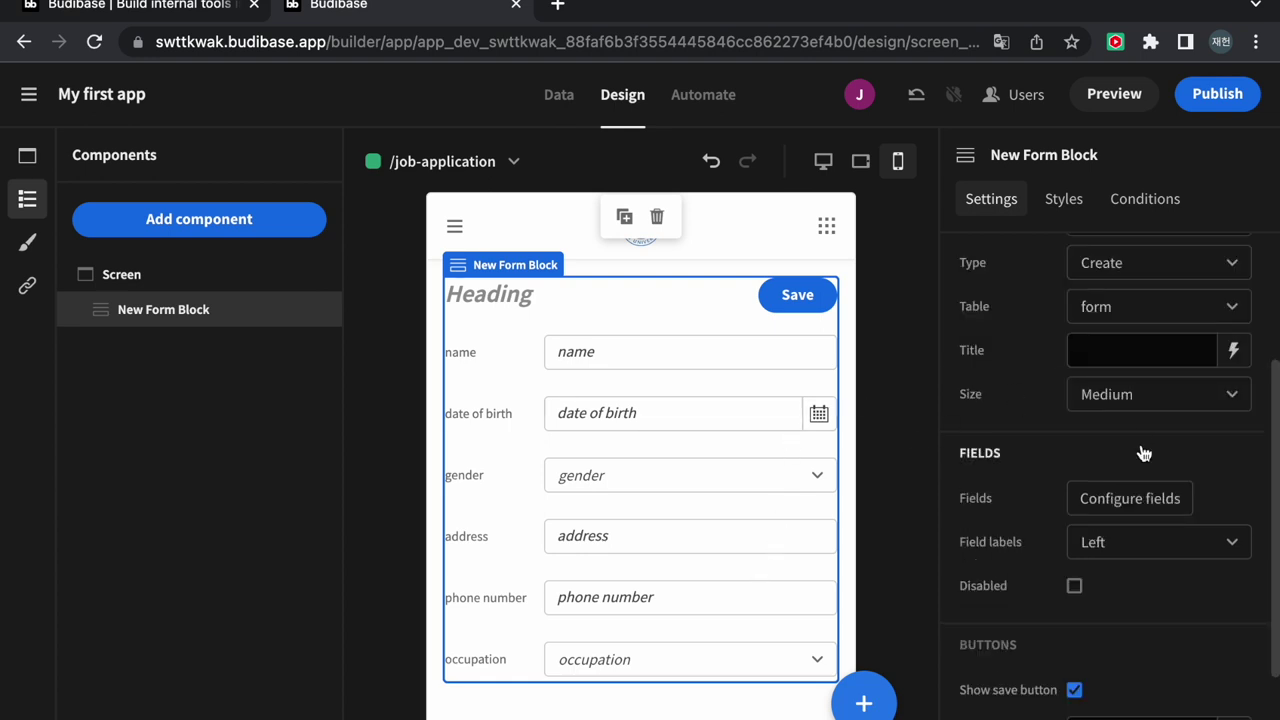
# Set the form block's title to 'Job Application'
pyautogui.scroll(-3, 1145, 455)
pyautogui.scroll(4, 1128, 594)
pyautogui.scroll(2, 1125, 595)
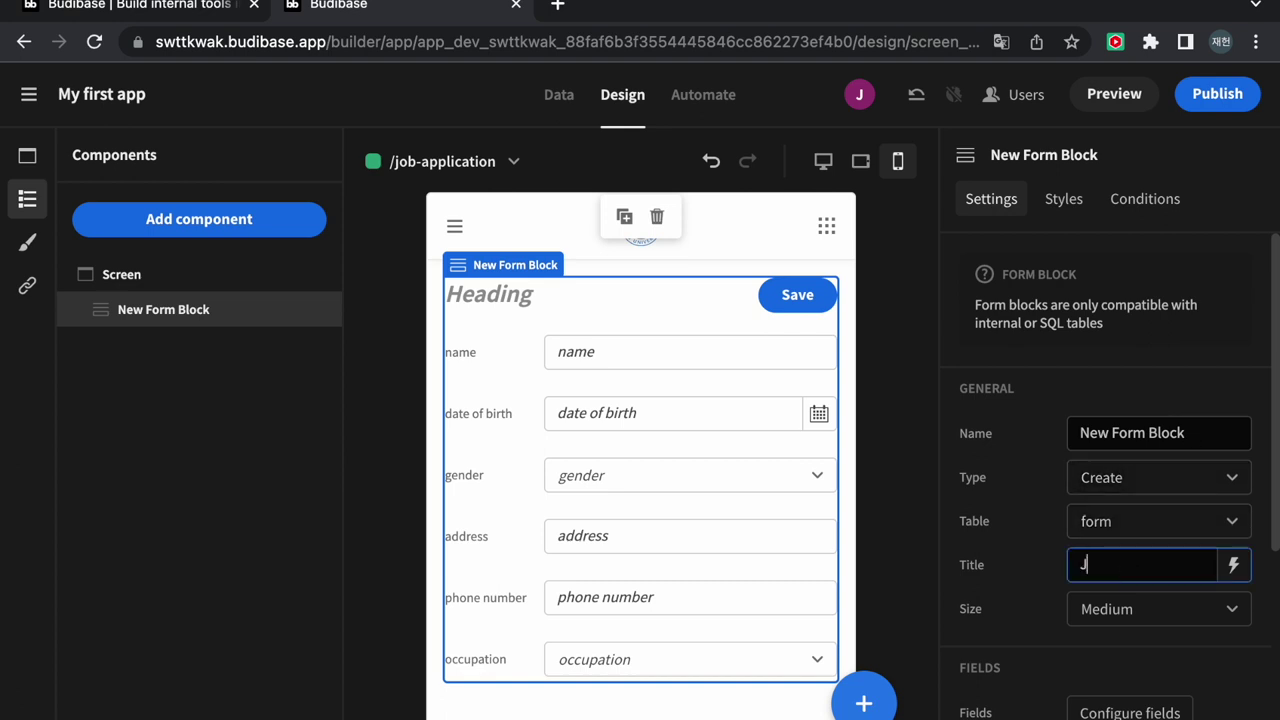
pyautogui.write('Applicatio')
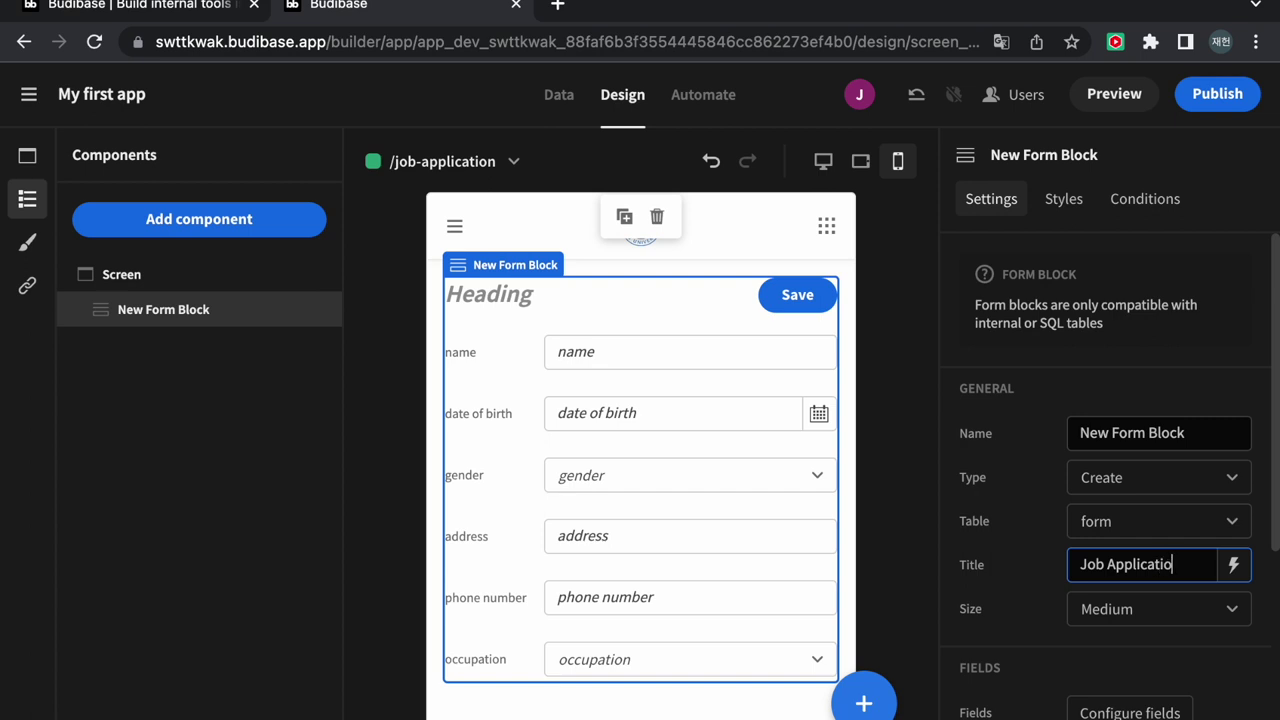
pyautogui.click(905, 533)
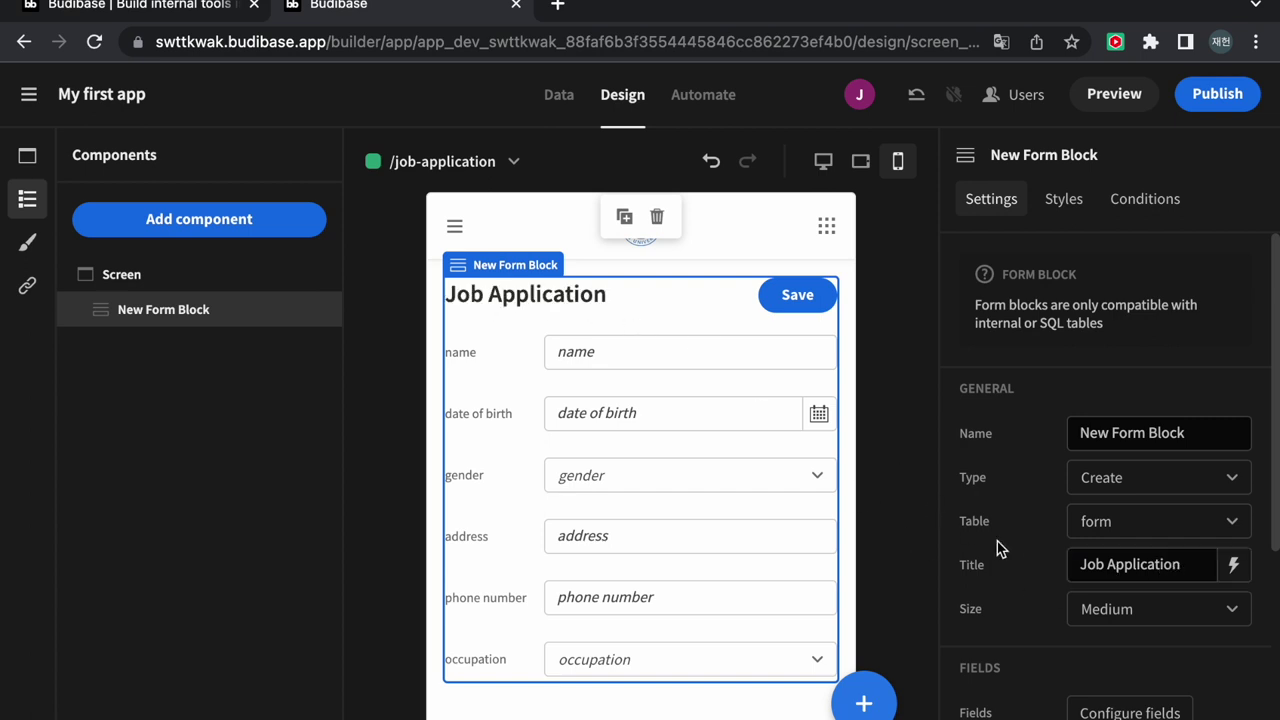
# Change the form's save button label to 'Submit'
pyautogui.scroll(-4, 995, 540)
pyautogui.scroll(-1, 997, 546)
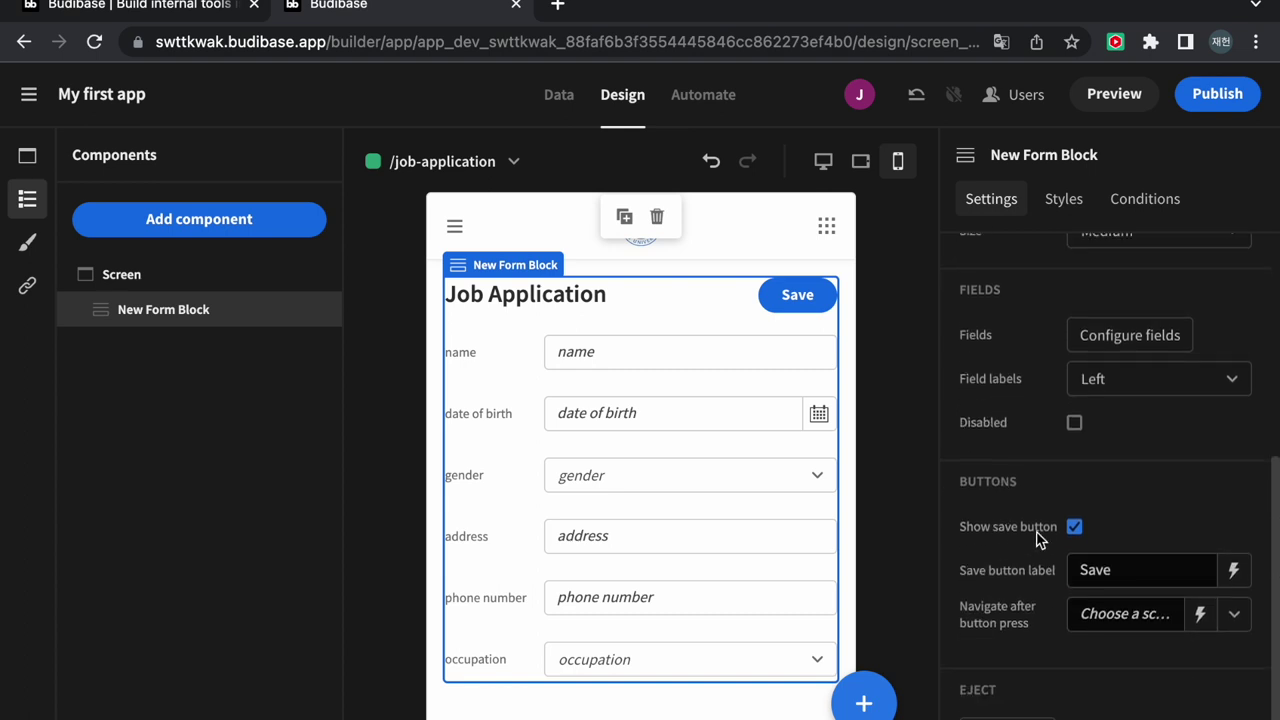
pyautogui.click(1126, 570)
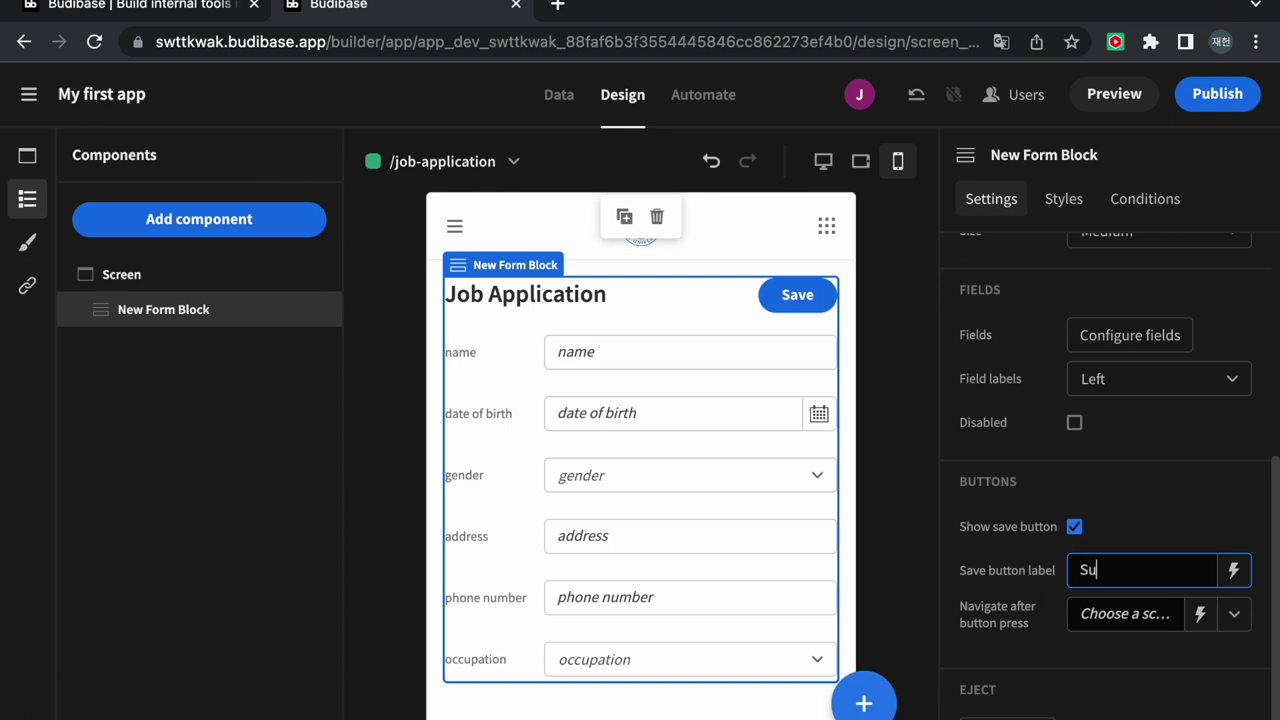
pyautogui.write('Submit')
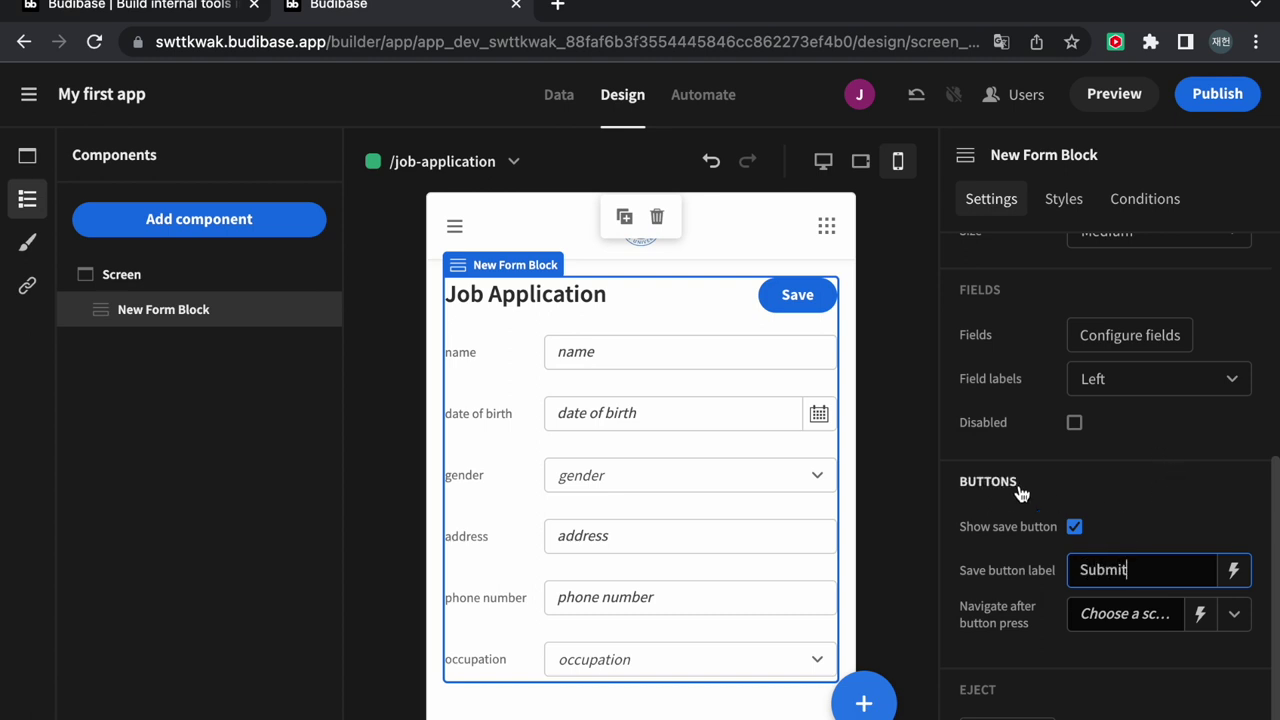
pyautogui.click(950, 458)
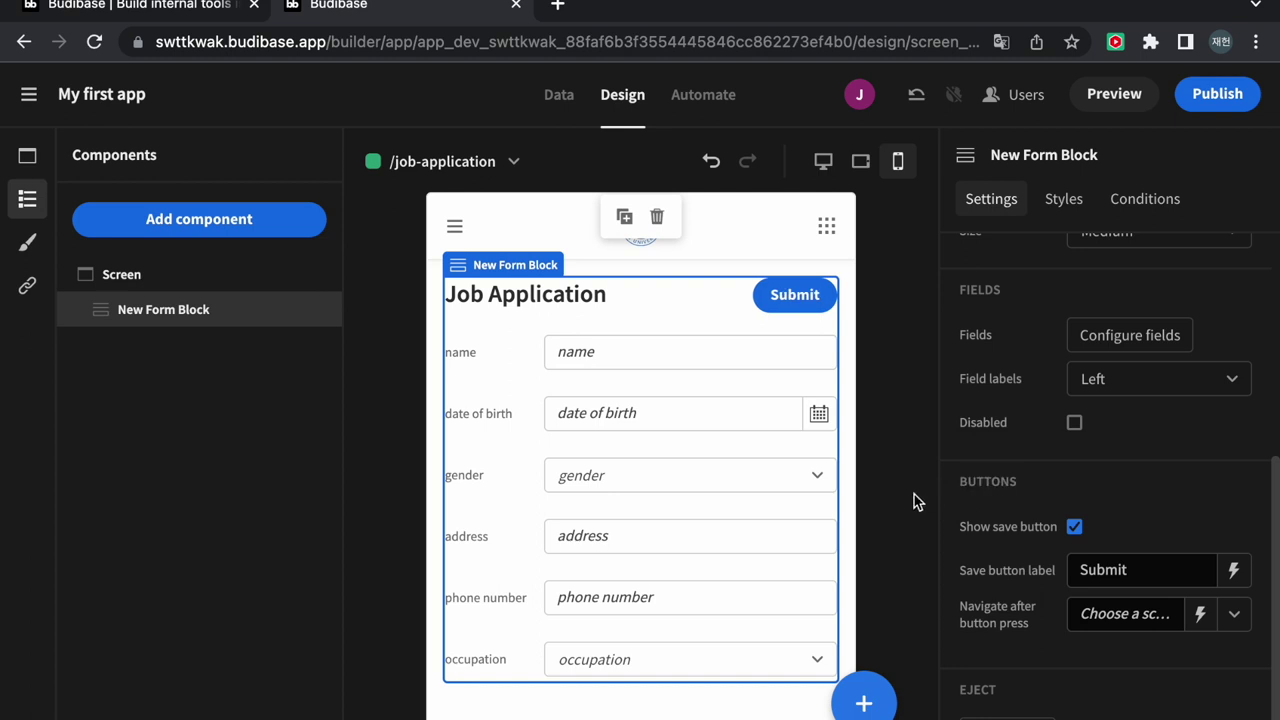
pyautogui.click(528, 286)
pyautogui.click(455, 227)
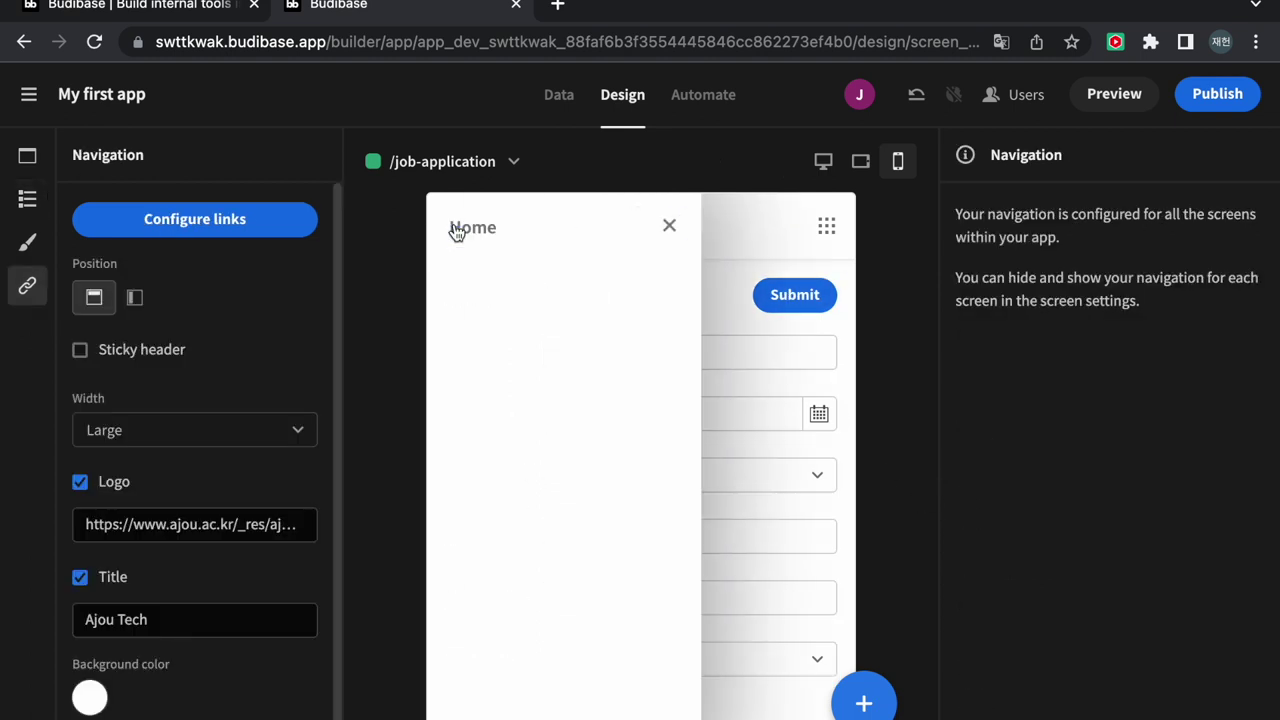
pyautogui.click(667, 228)
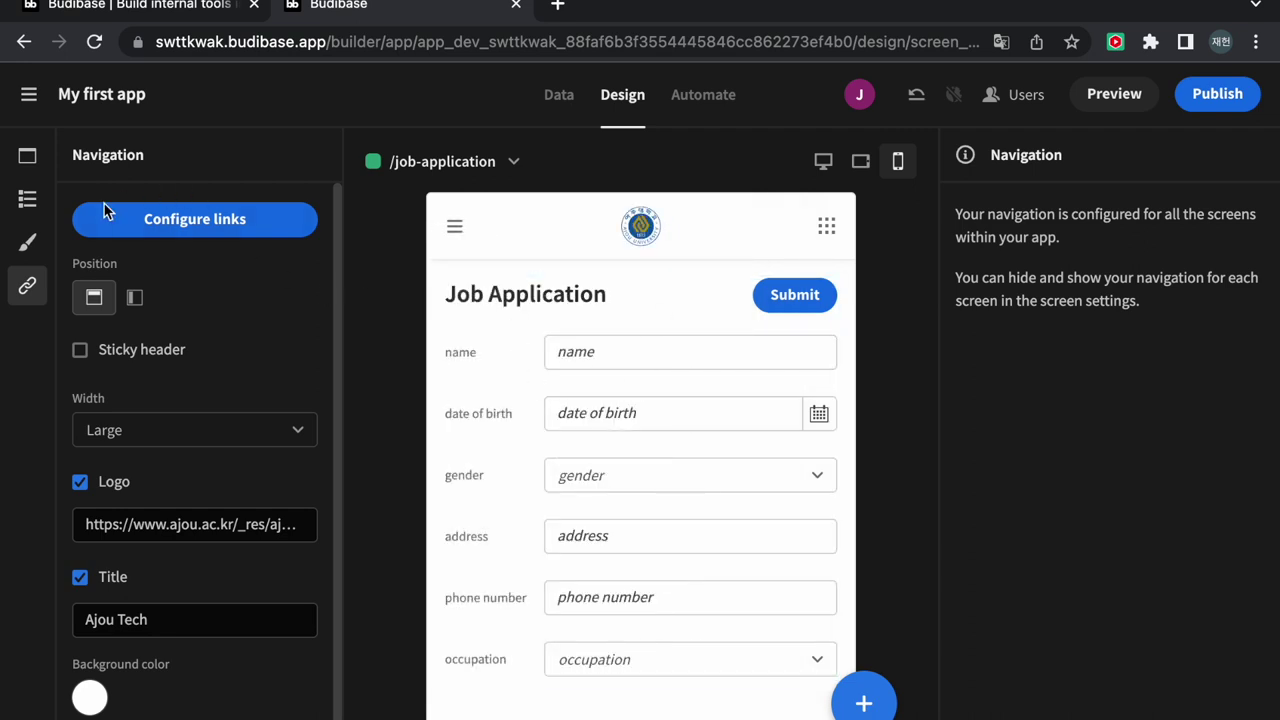
pyautogui.scroll(-1, 197, 314)
pyautogui.scroll(1, 197, 314)
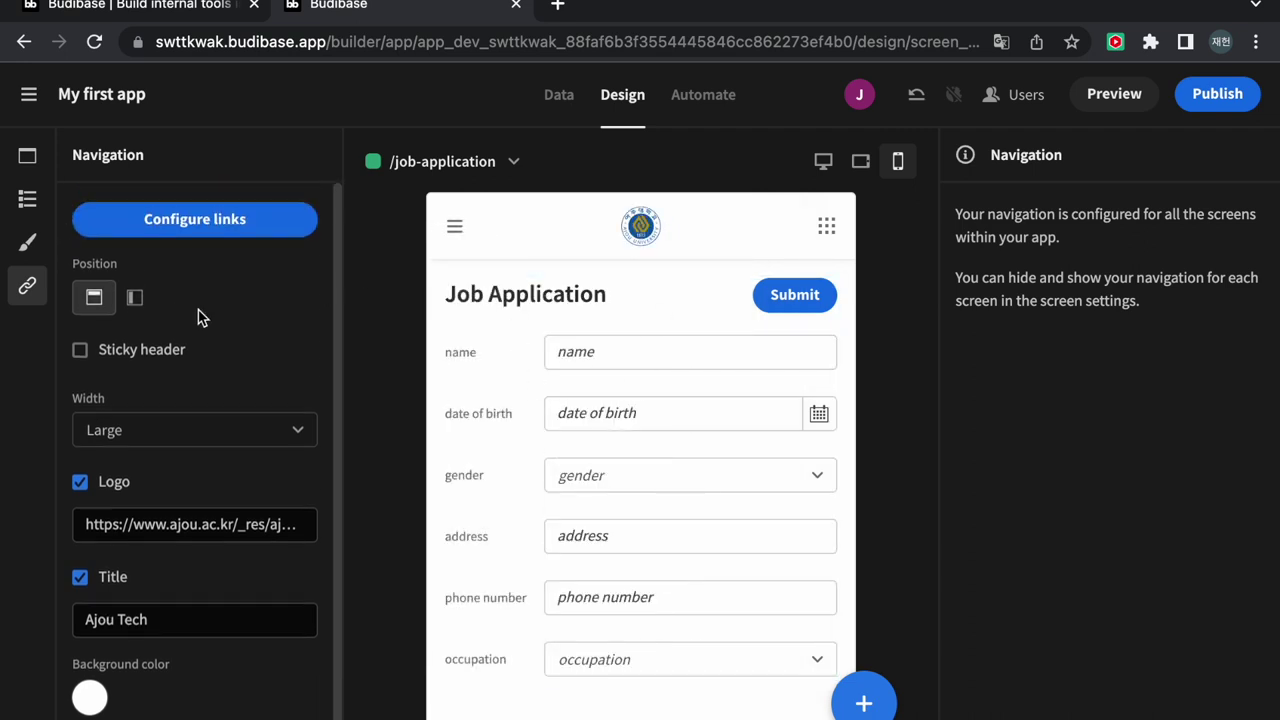
pyautogui.click(224, 238)
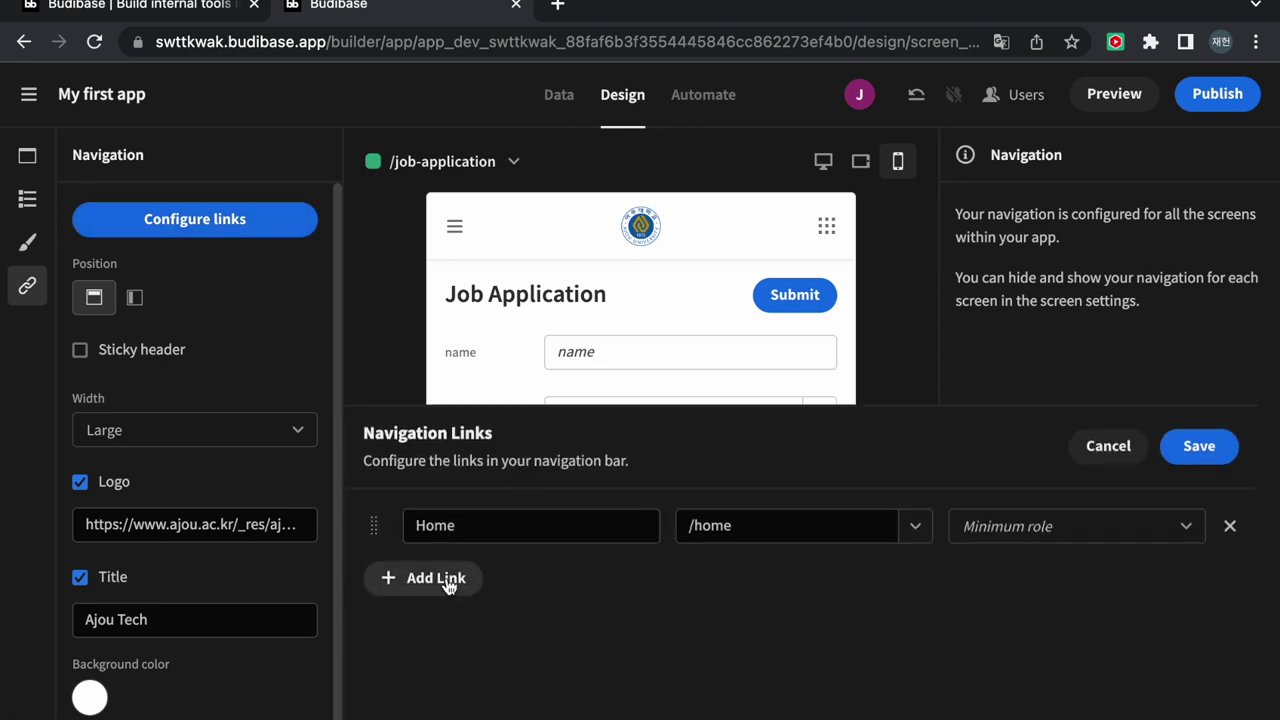
pyautogui.click(448, 579)
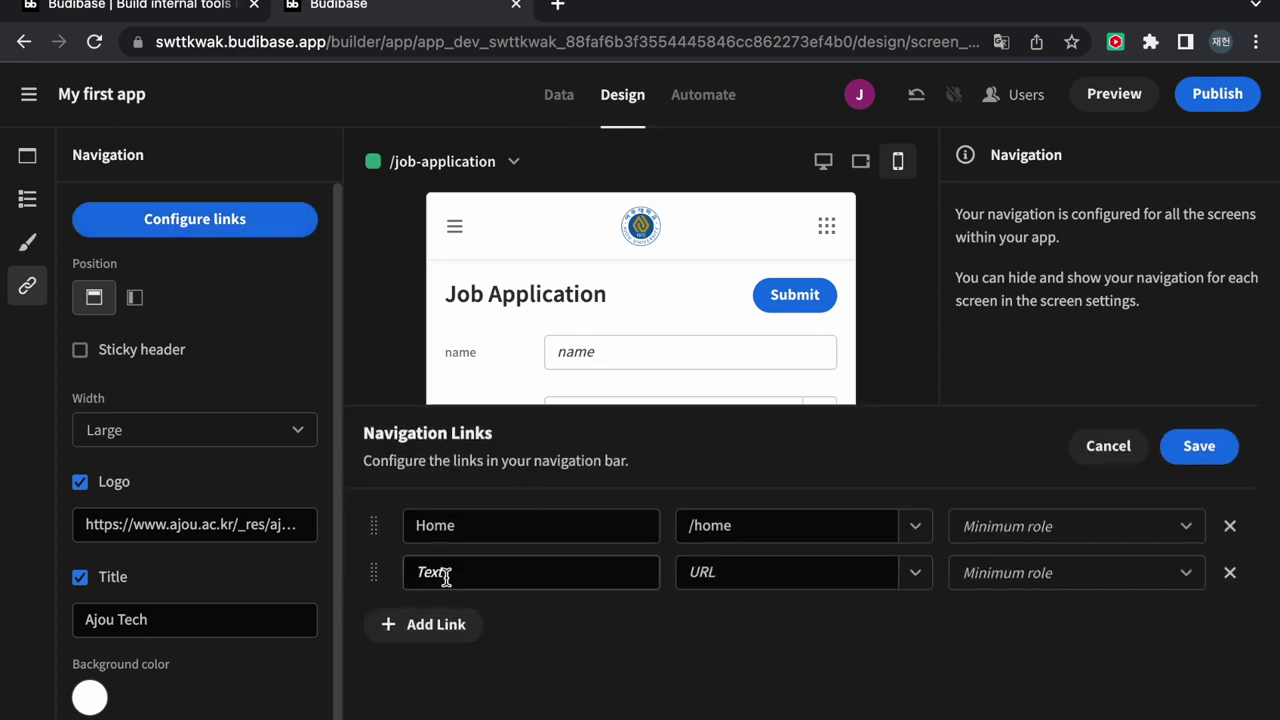
pyautogui.click(924, 582)
pyautogui.click(776, 649)
pyautogui.click(604, 568)
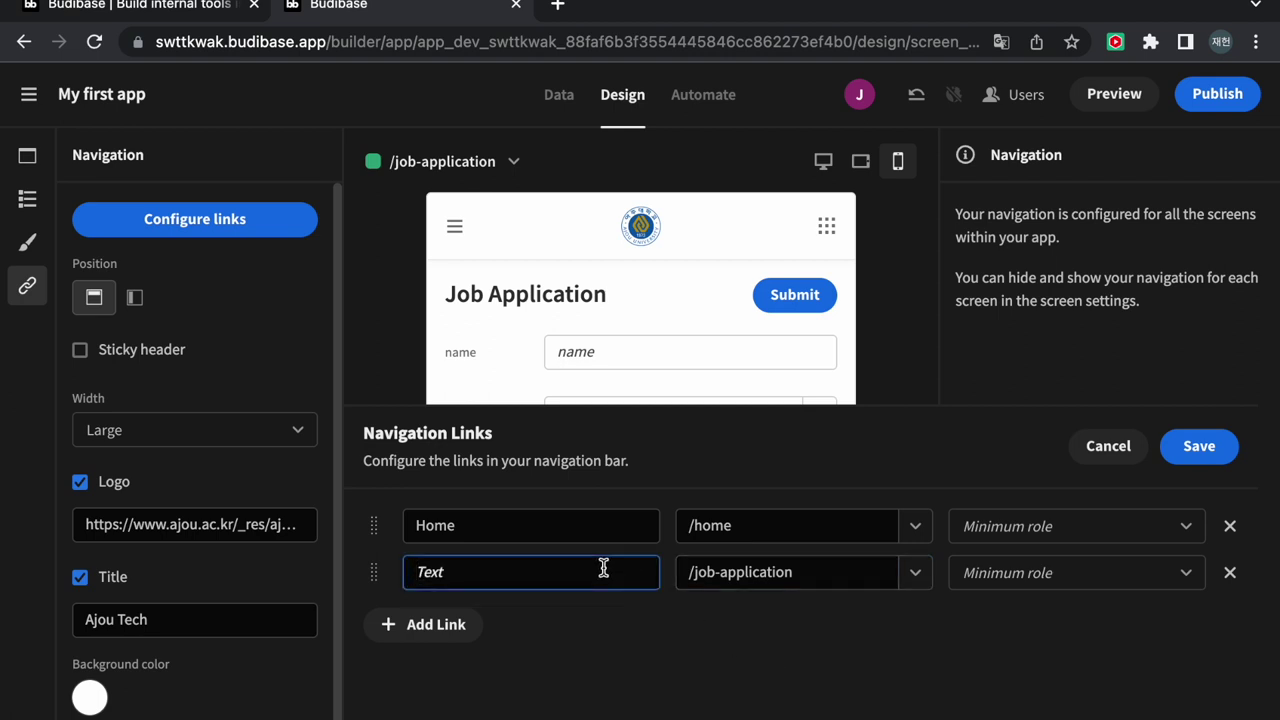
pyautogui.write('Job ')
pyautogui.write('Application')
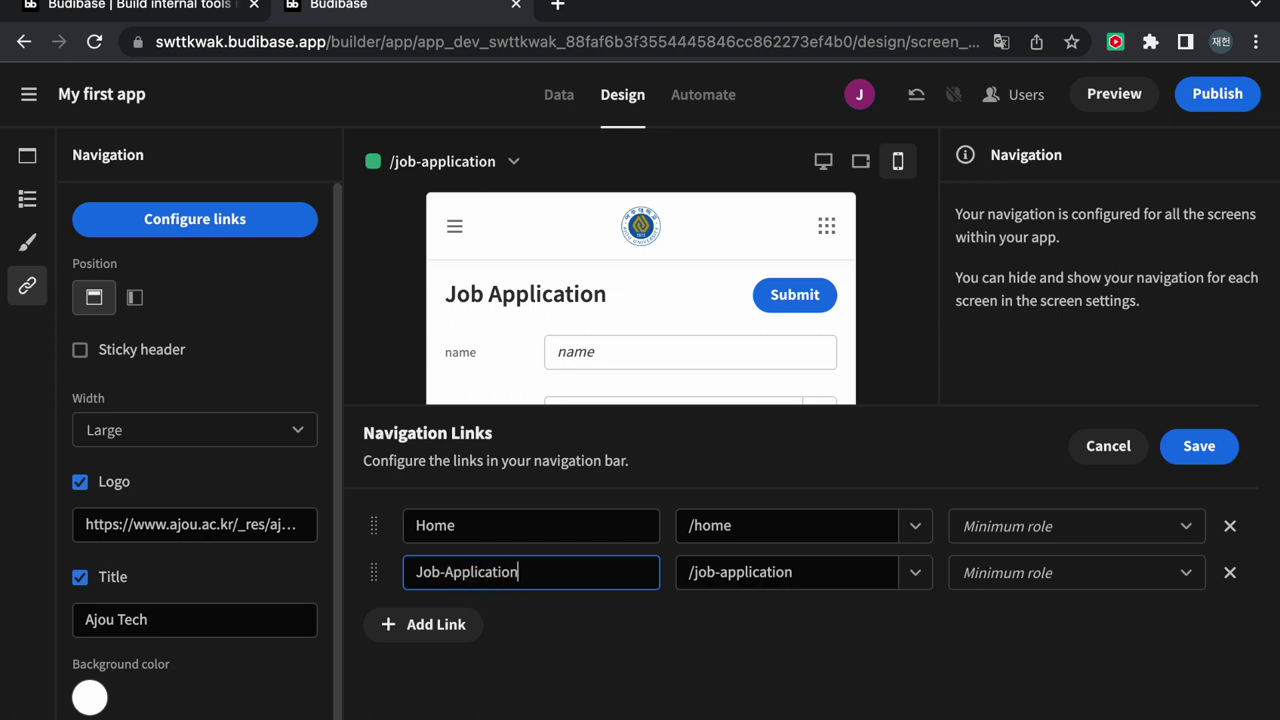
pyautogui.click(1203, 452)
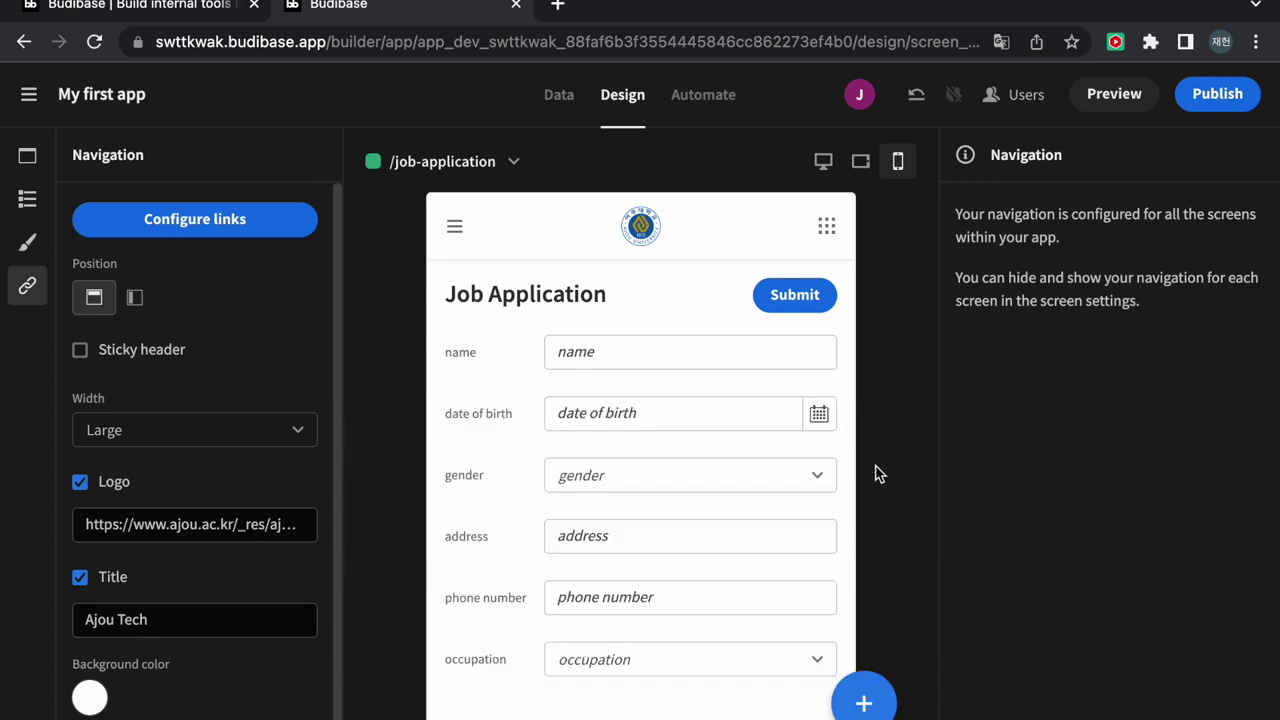
pyautogui.click(455, 226)
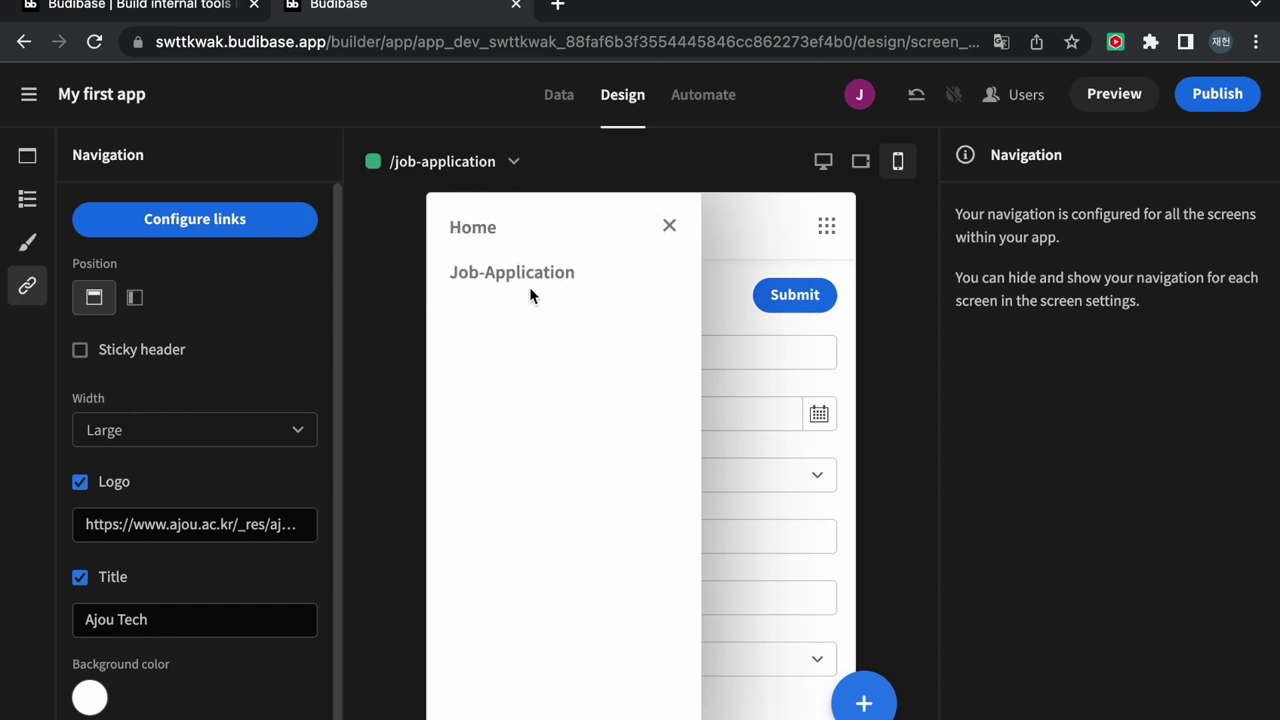
pyautogui.click(669, 226)
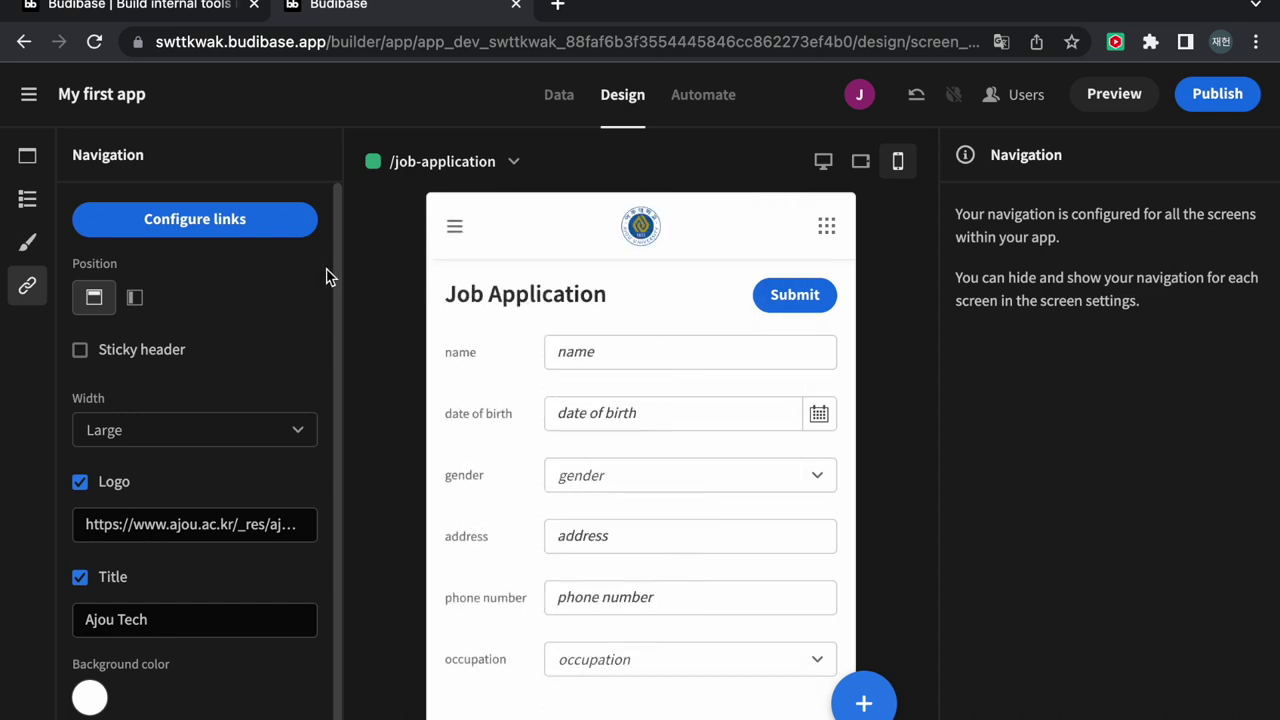
# Launch the live app preview and scroll through the Ajou Tech home page map
pyautogui.click(1116, 97)
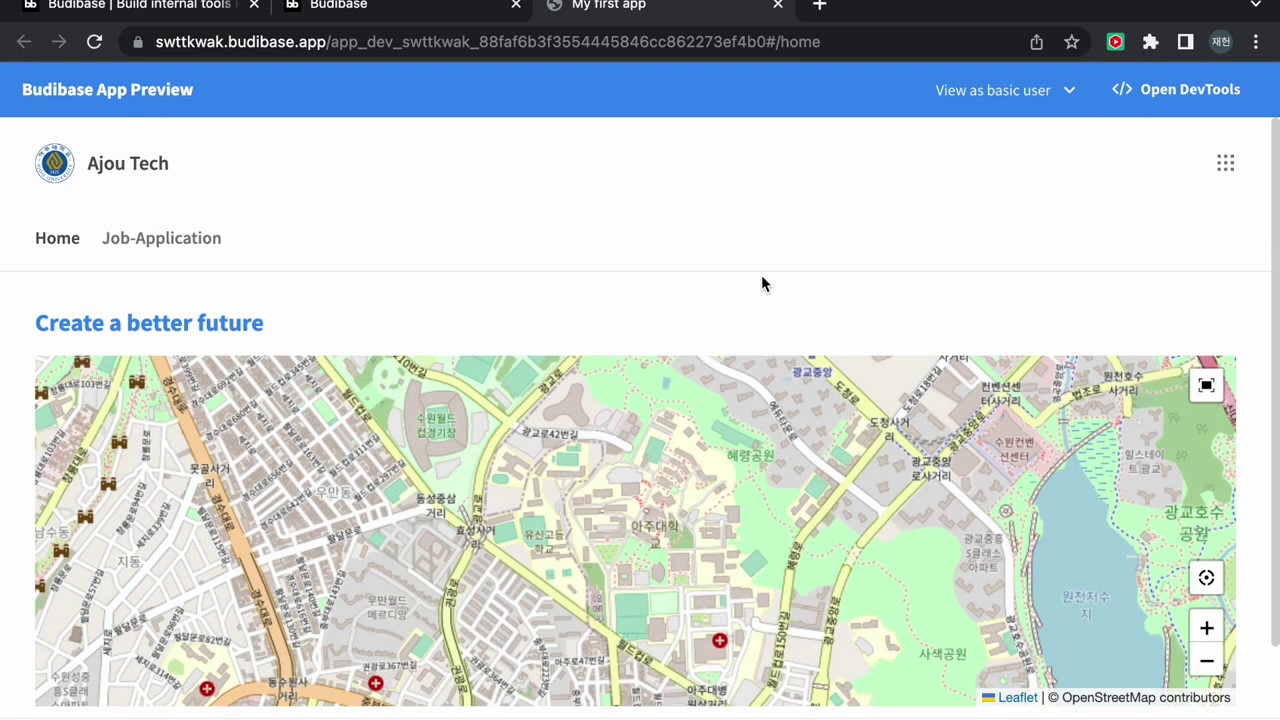
pyautogui.scroll(-2, 669, 220)
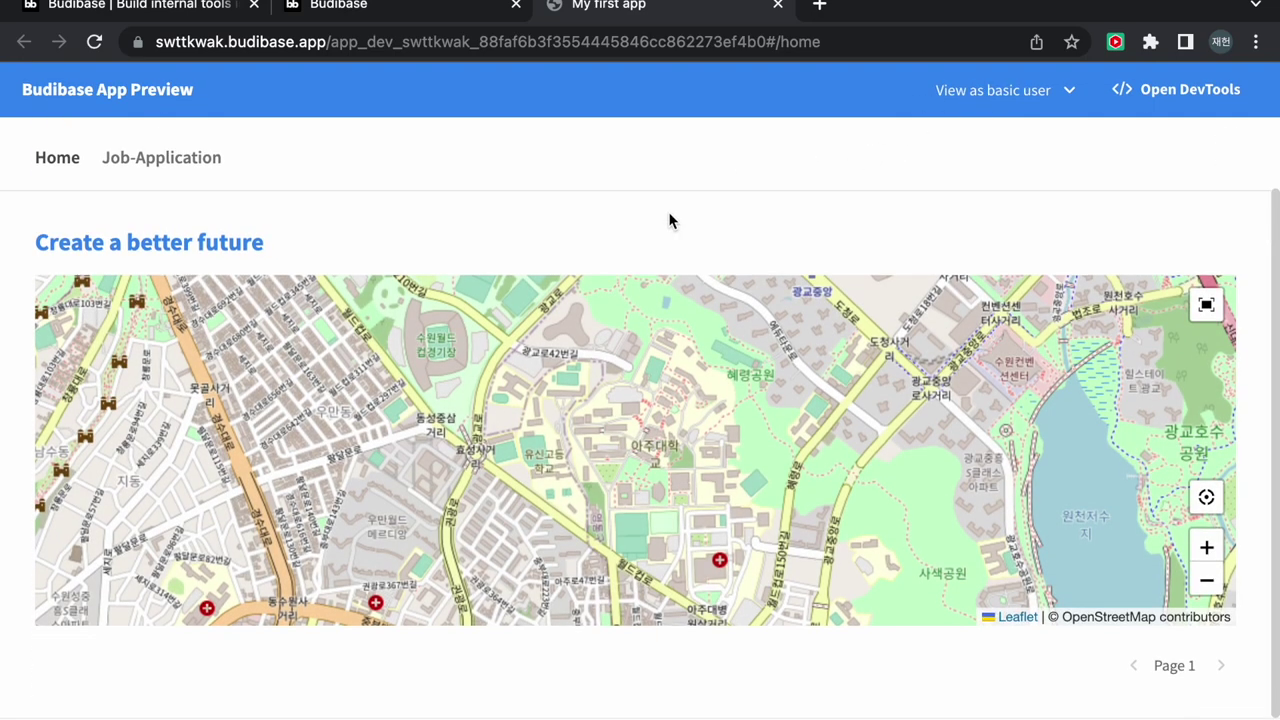
pyautogui.scroll(2, 540, 197)
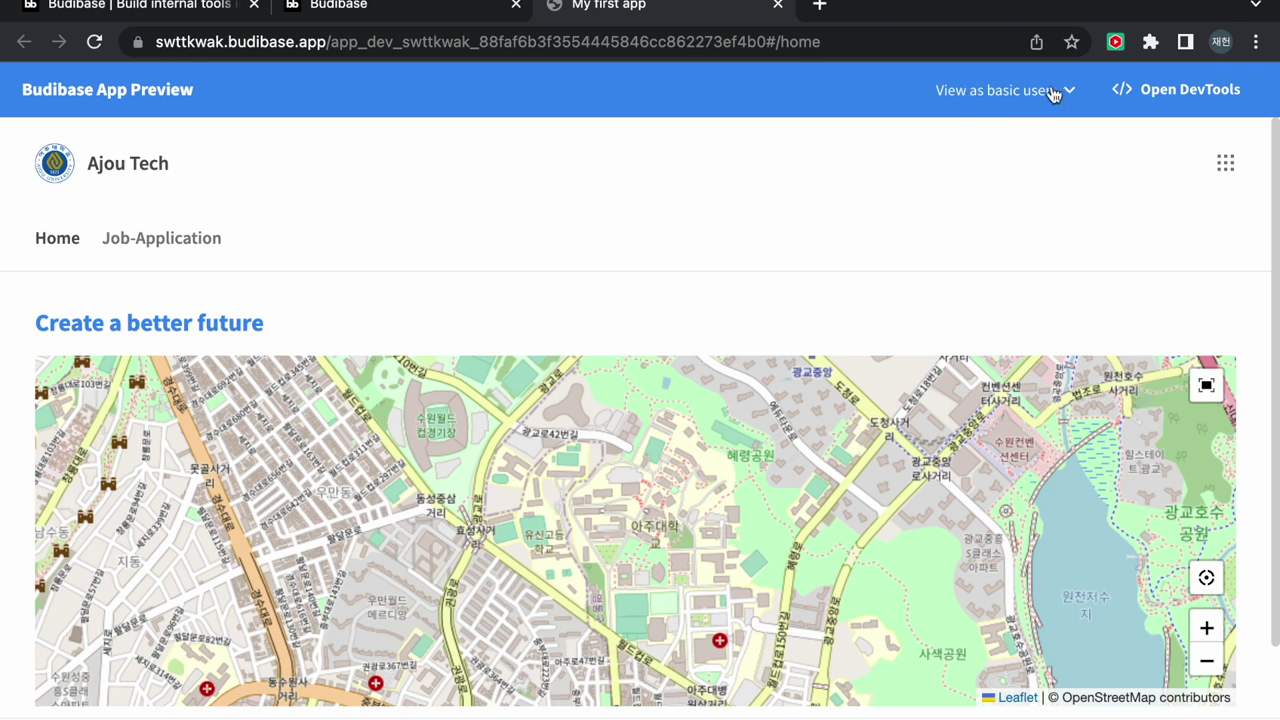
# On the Job-Application page, enter the applicant's name and date of birth June 20 2023
pyautogui.click(143, 244)
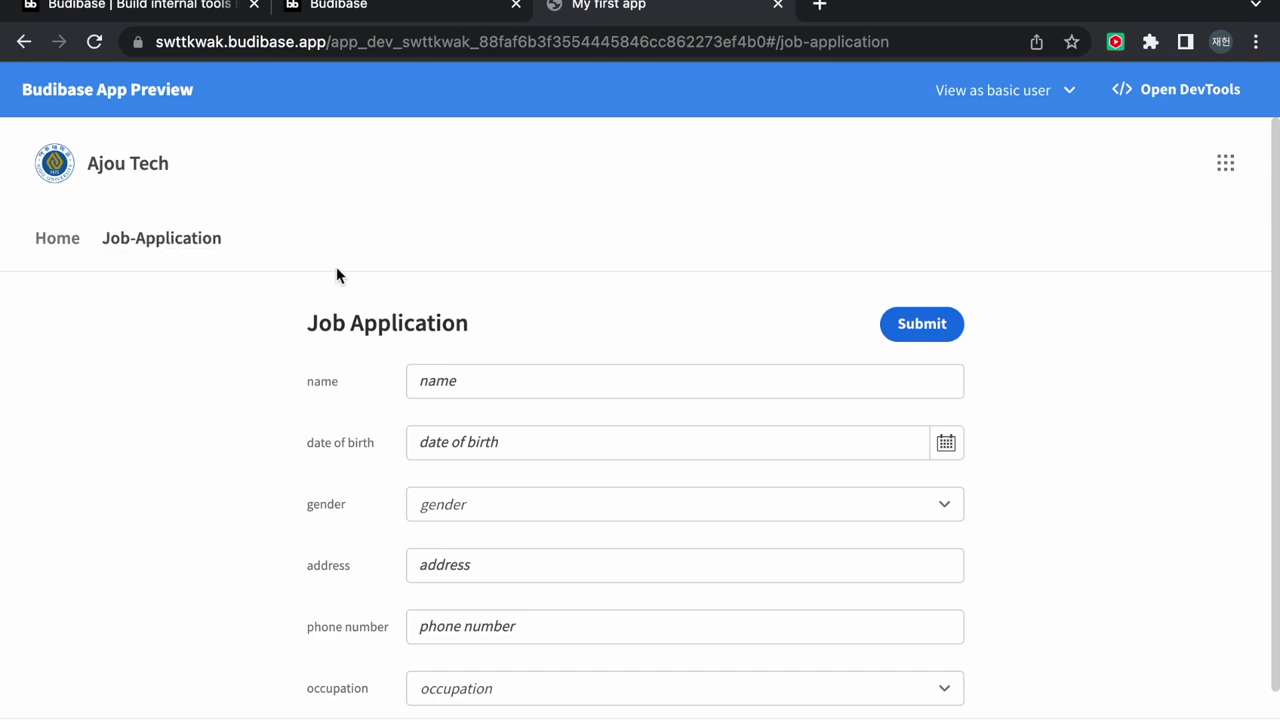
pyautogui.scroll(-1, 400, 285)
pyautogui.click(476, 357)
pyautogui.write('a')
pyautogui.press('BackSpace')
pyautogui.write('ajo')
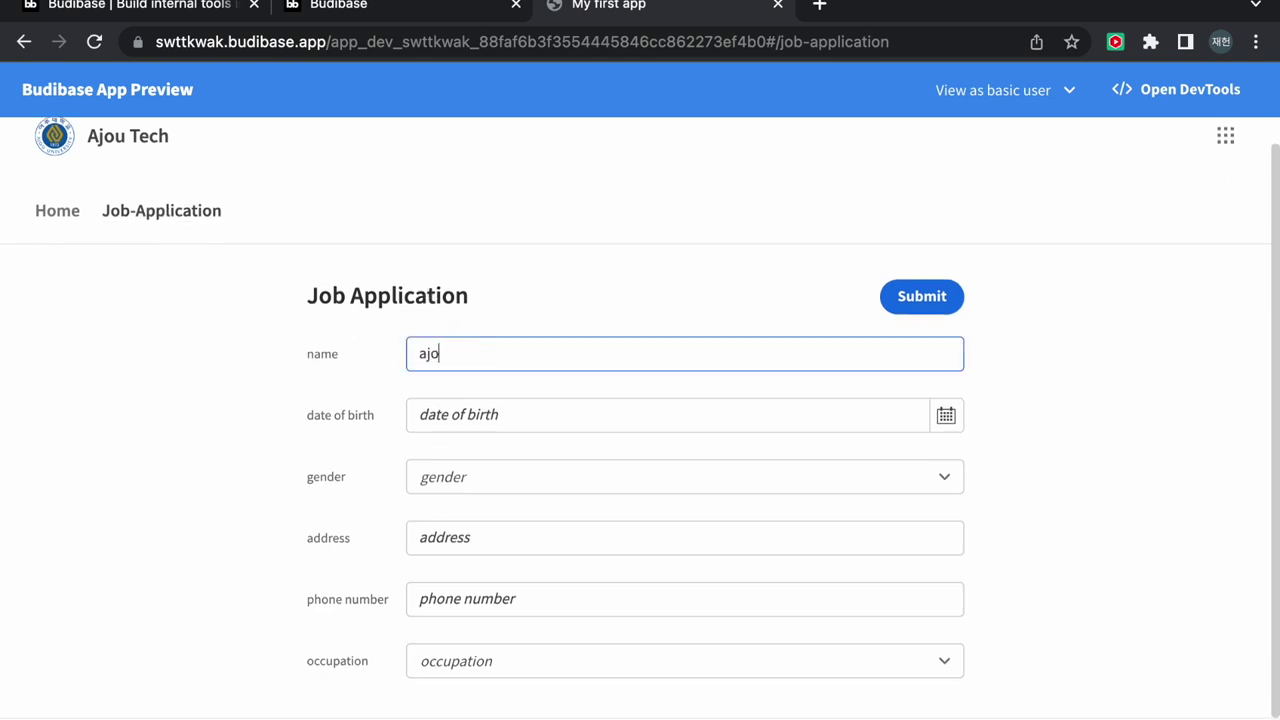
pyautogui.write('u')
pyautogui.click(509, 410)
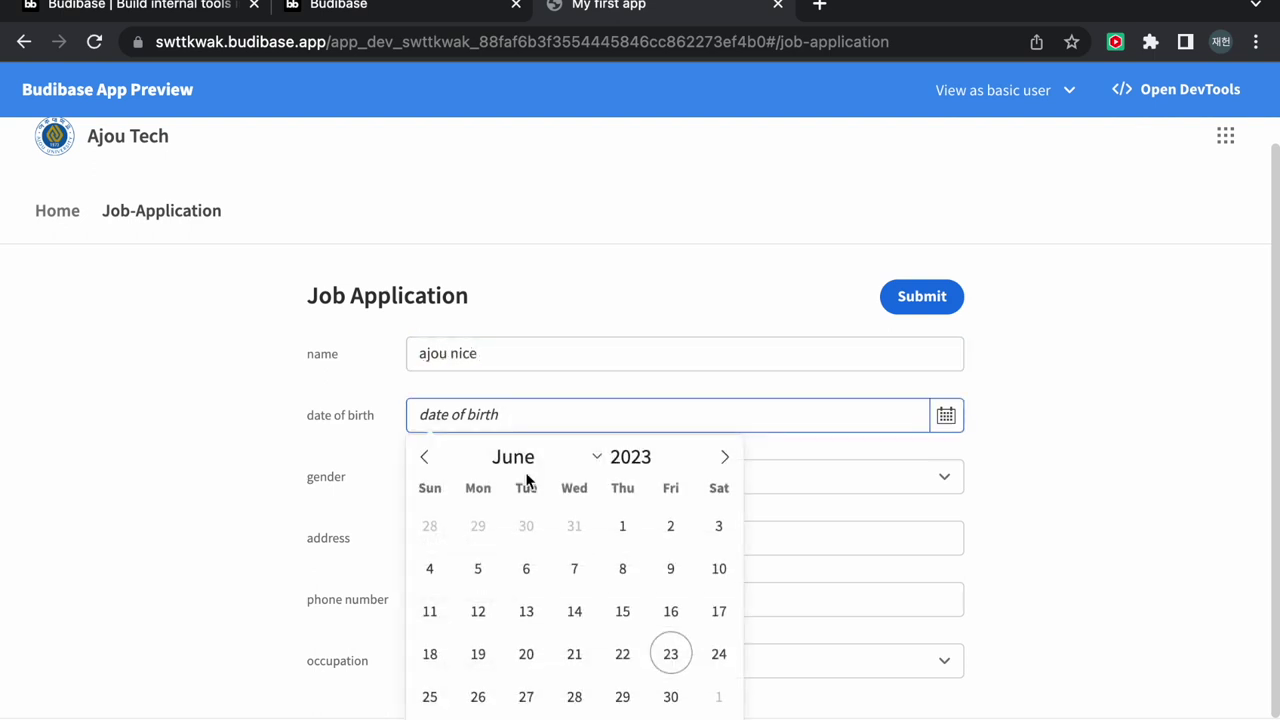
pyautogui.click(530, 655)
pyautogui.scroll(-1, 532, 662)
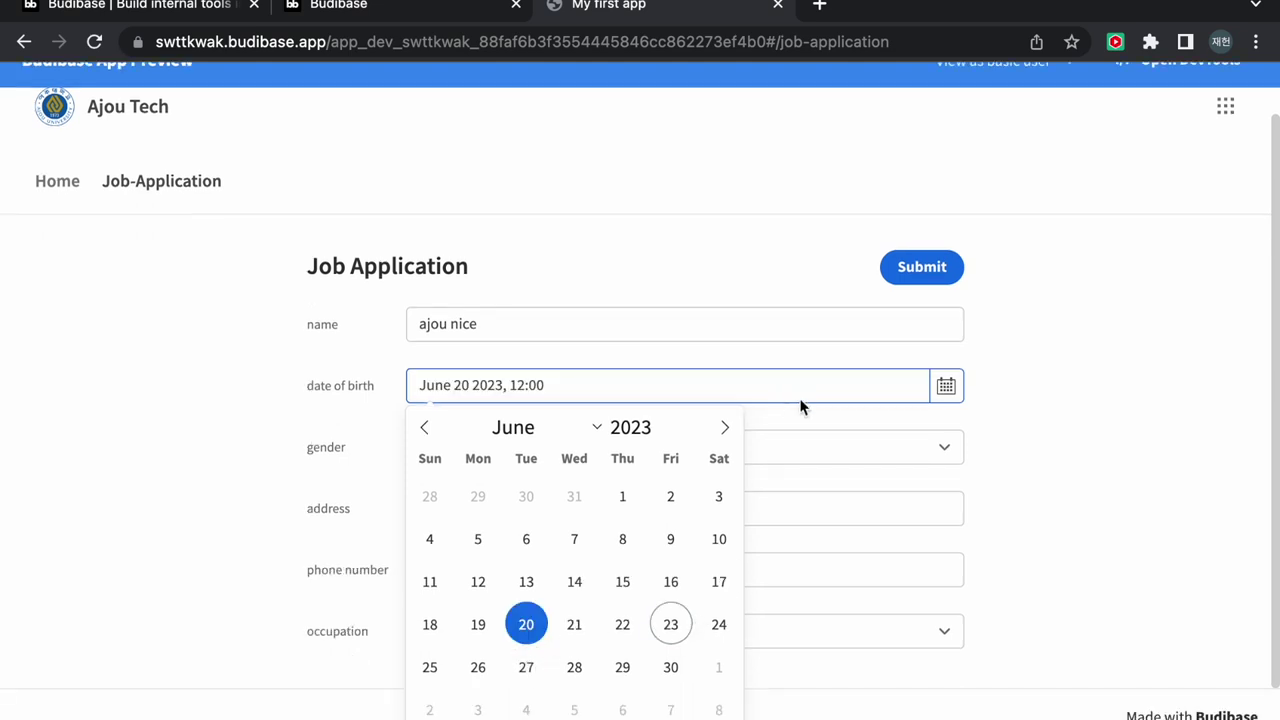
pyautogui.scroll(1, 800, 402)
# Choose gender male, enter an address and phone number, pick development occupation, and submit
pyautogui.click(502, 482)
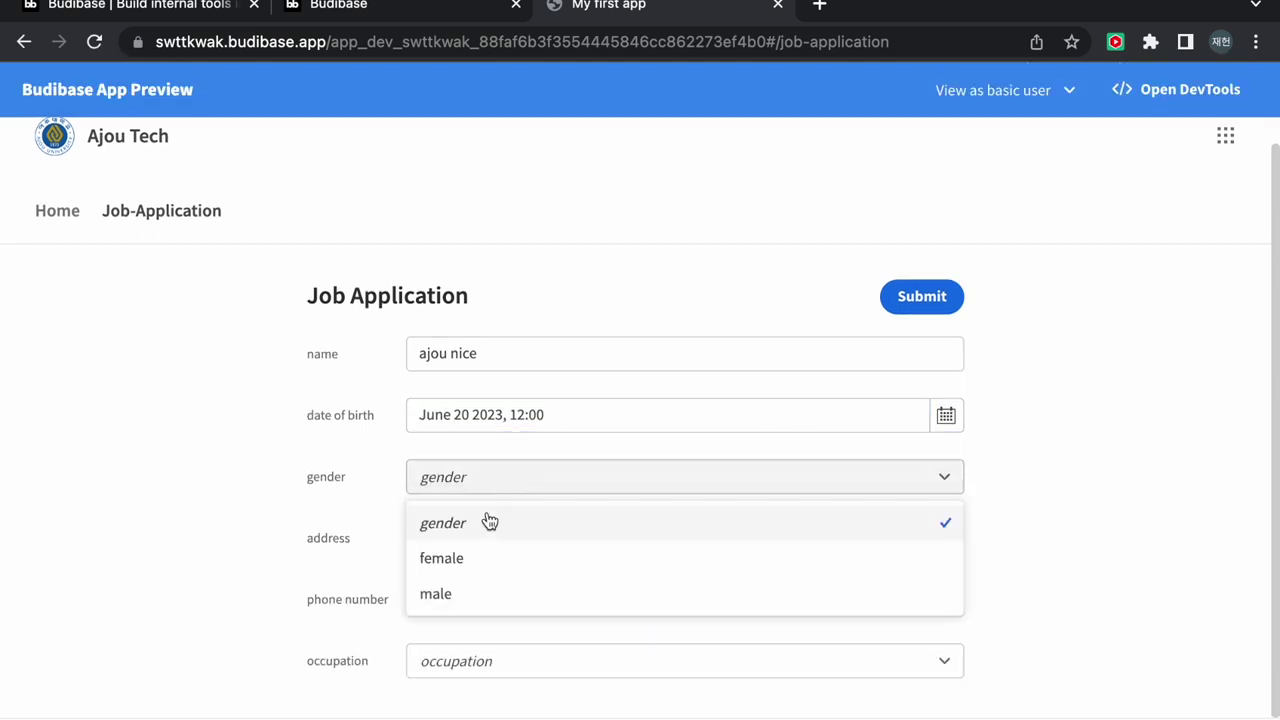
pyautogui.click(474, 592)
pyautogui.click(505, 540)
pyautogui.write('ajou-ro')
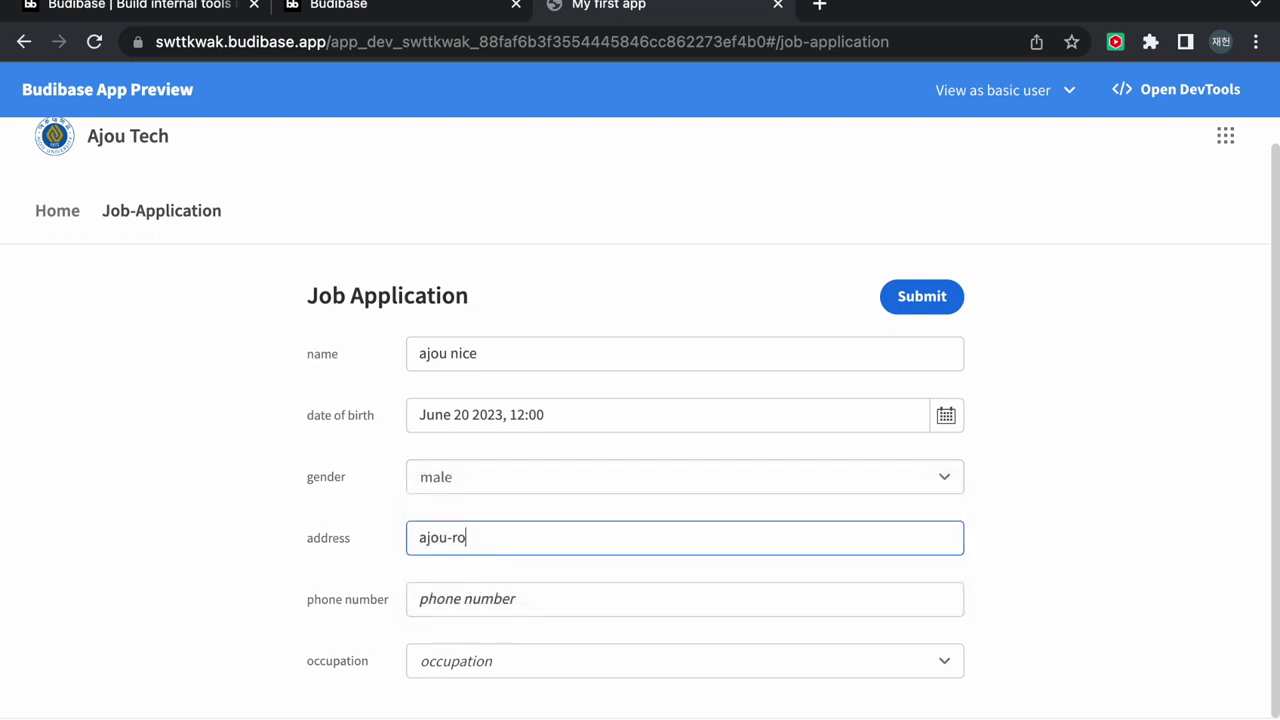
pyautogui.click(505, 594)
pyautogui.write('01012345678')
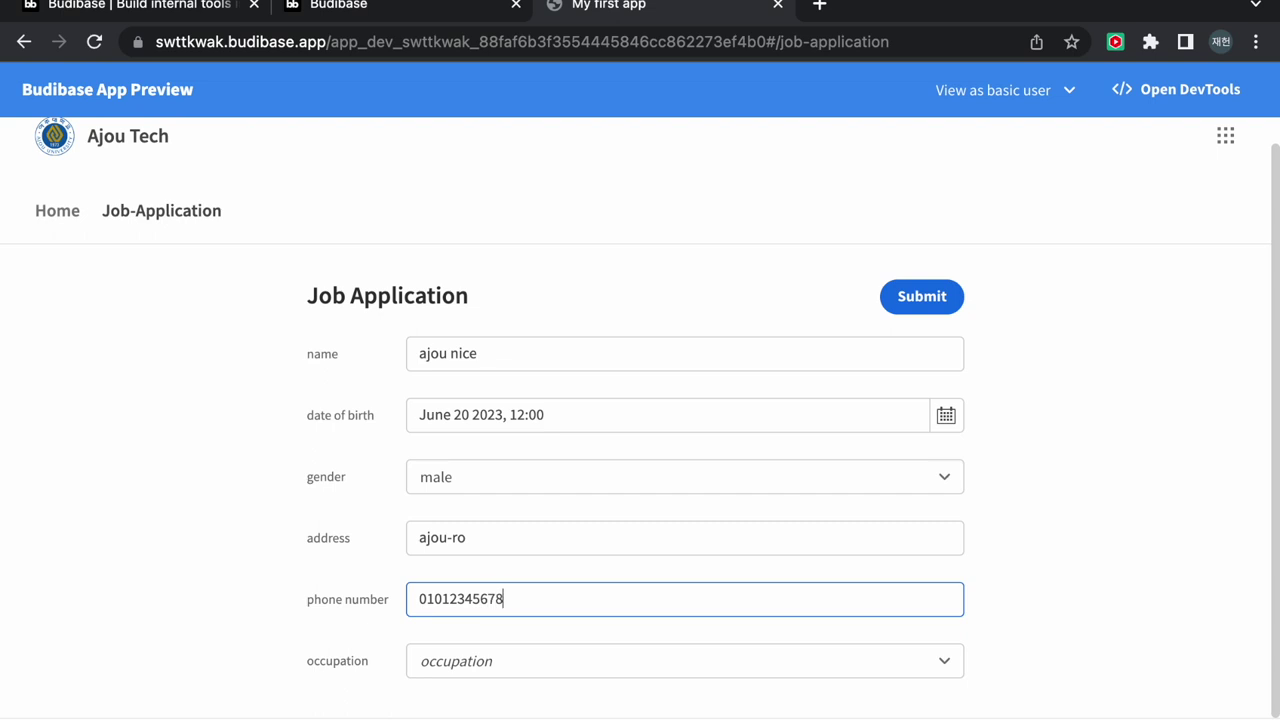
pyautogui.click(503, 672)
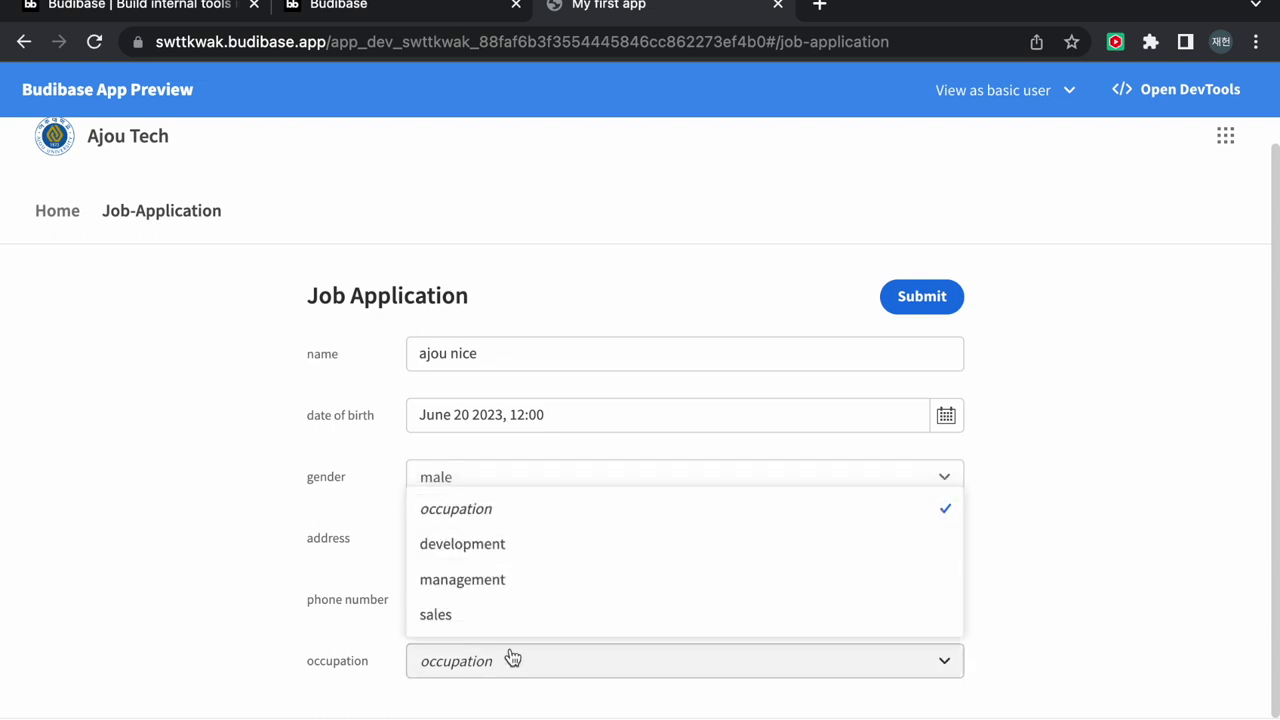
pyautogui.click(507, 552)
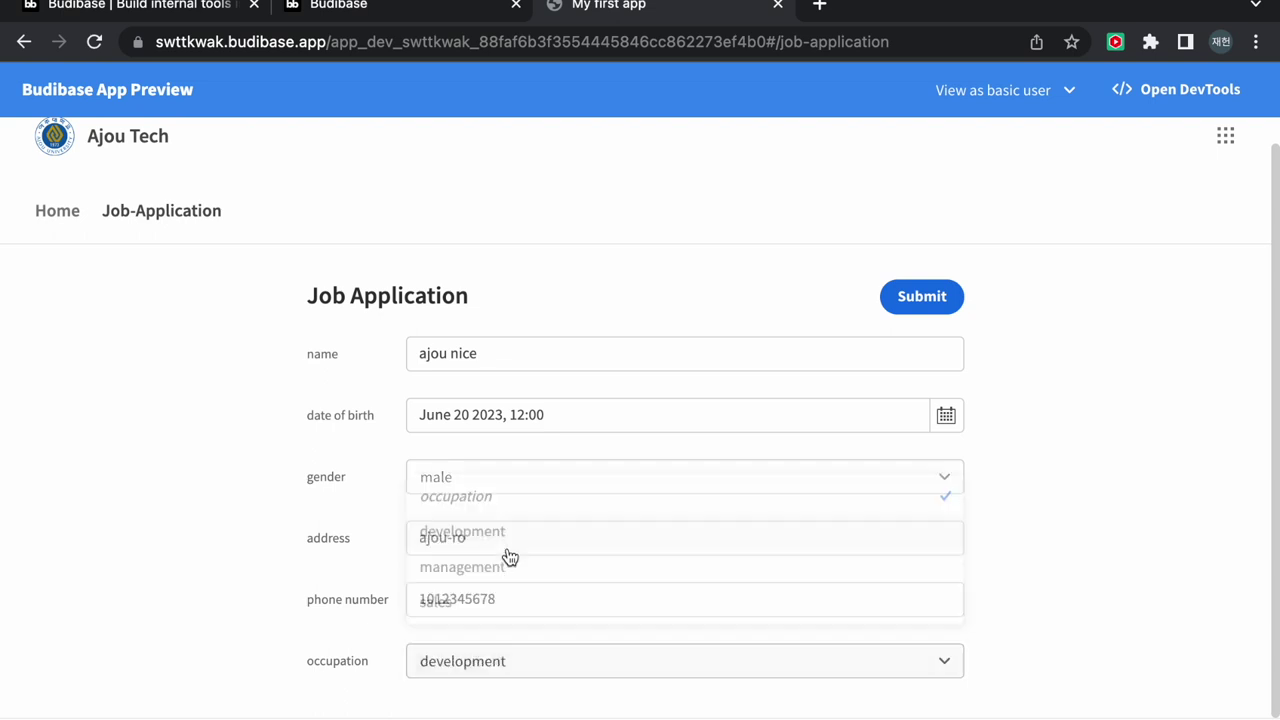
pyautogui.click(925, 295)
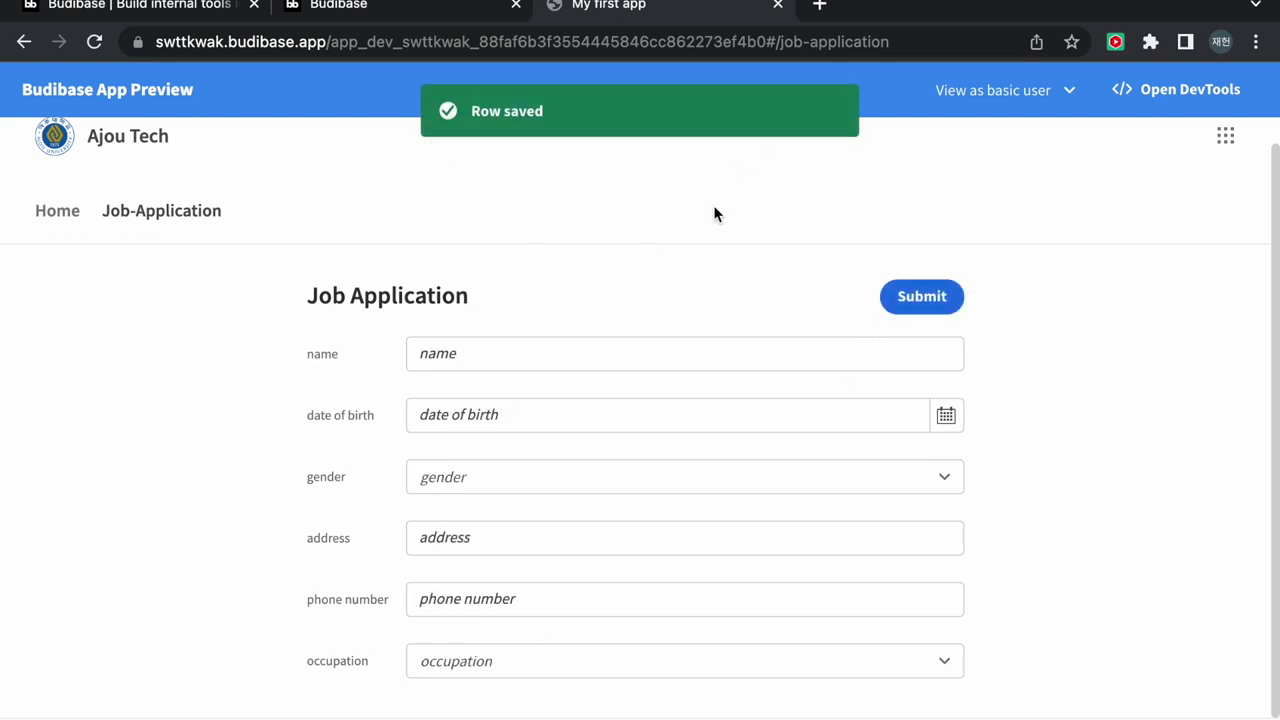
# Close the preview, check the new row in the form table under Data, then return to Design
pyautogui.click(778, 5)
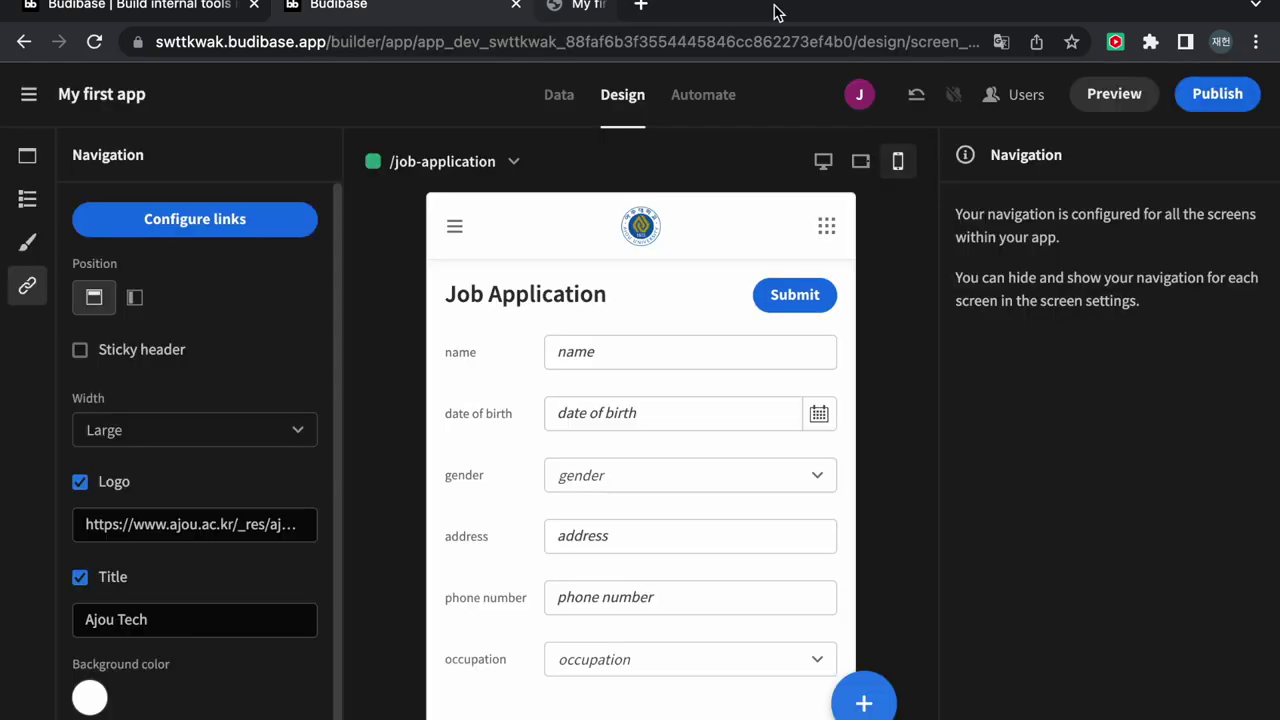
pyautogui.click(560, 96)
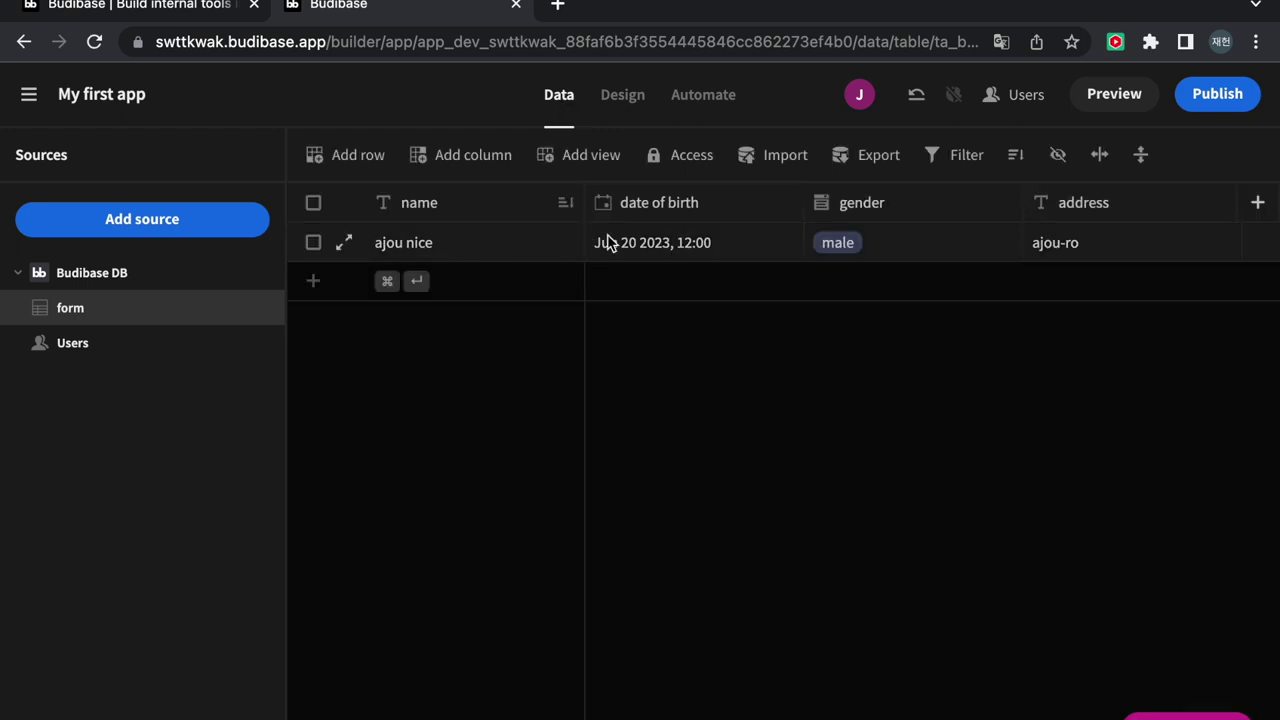
pyautogui.hscroll(5, 755, 242)
pyautogui.hscroll(5, 755, 242)
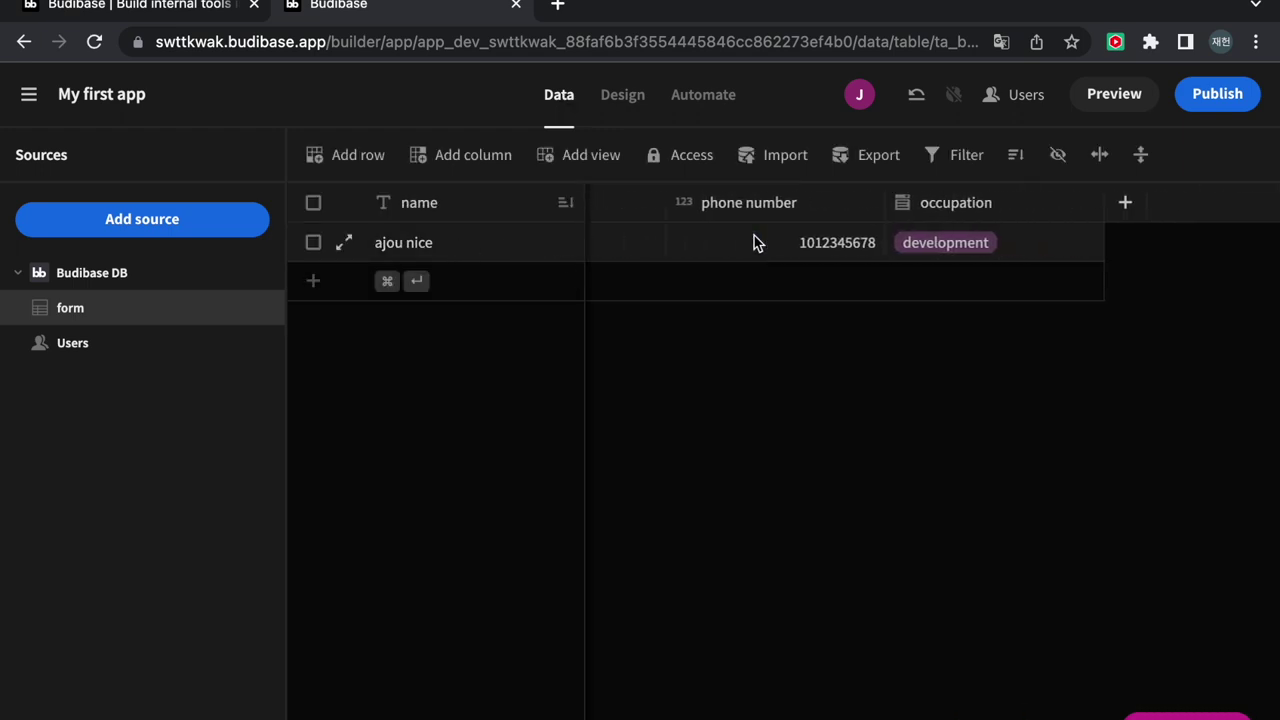
pyautogui.hscroll(-6, 755, 242)
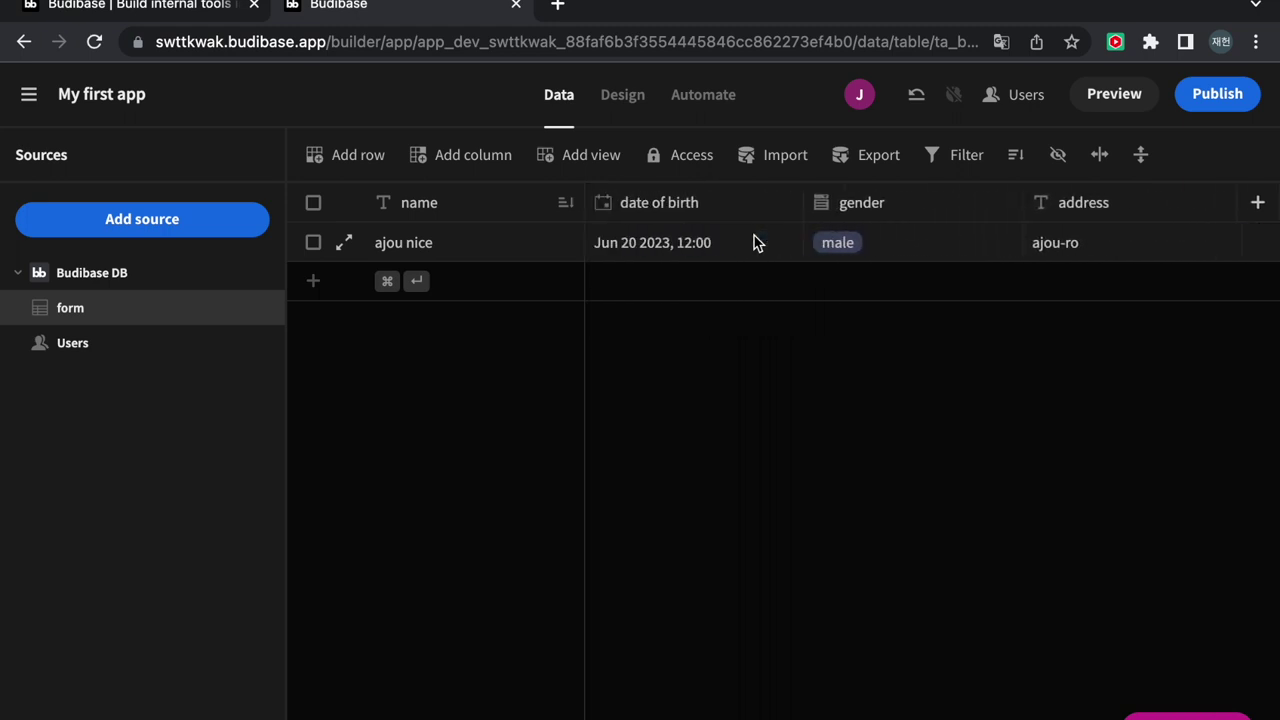
pyautogui.click(626, 98)
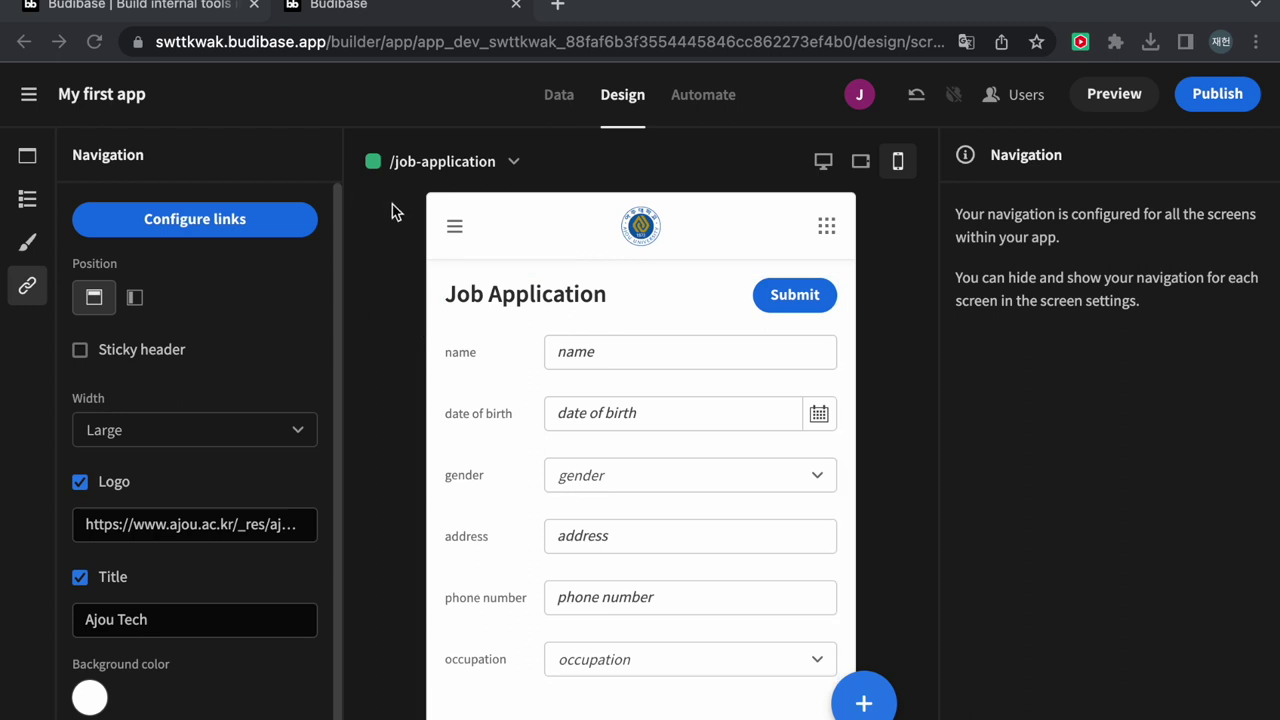
# Add a Button component below the map on the /home screen
pyautogui.click(28, 158)
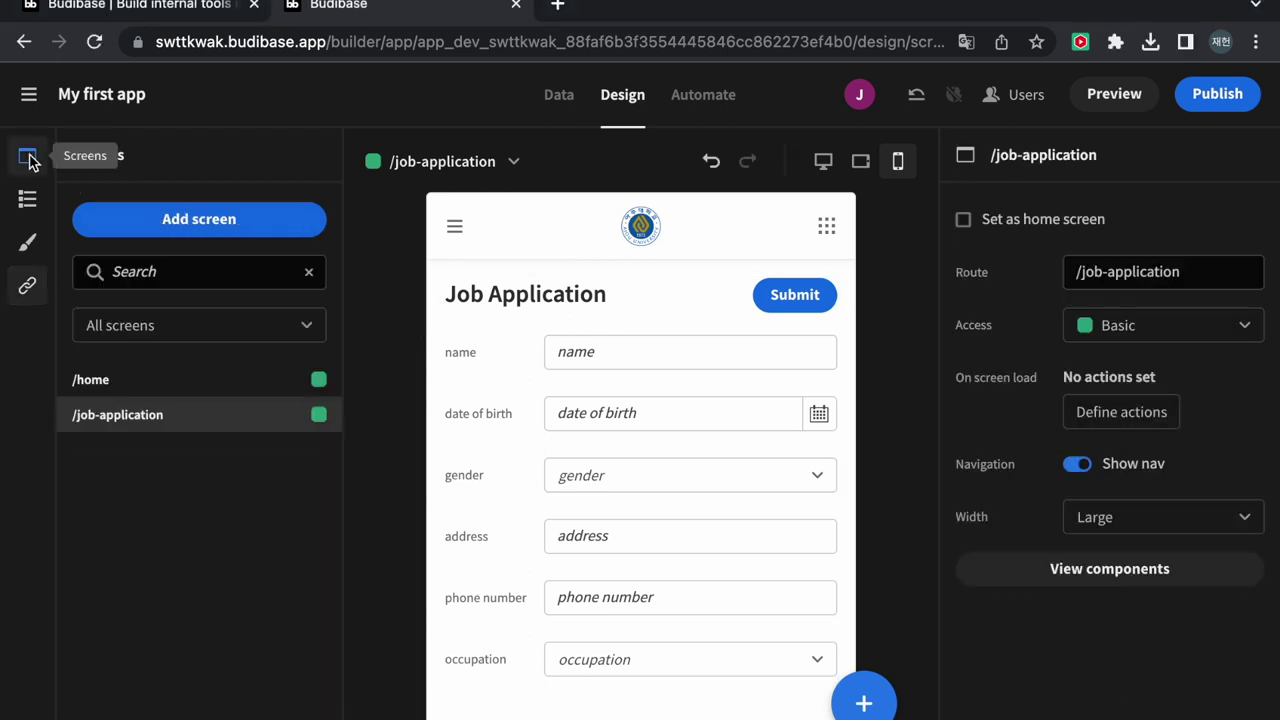
pyautogui.click(165, 381)
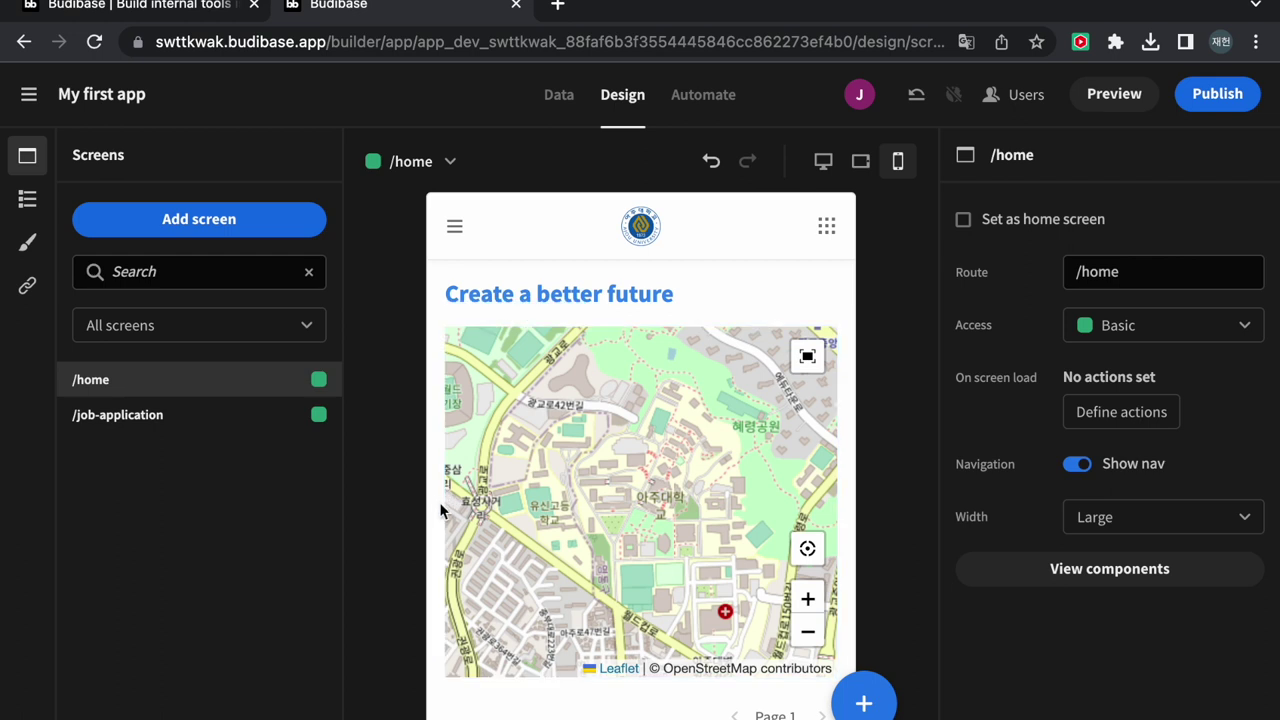
pyautogui.click(864, 703)
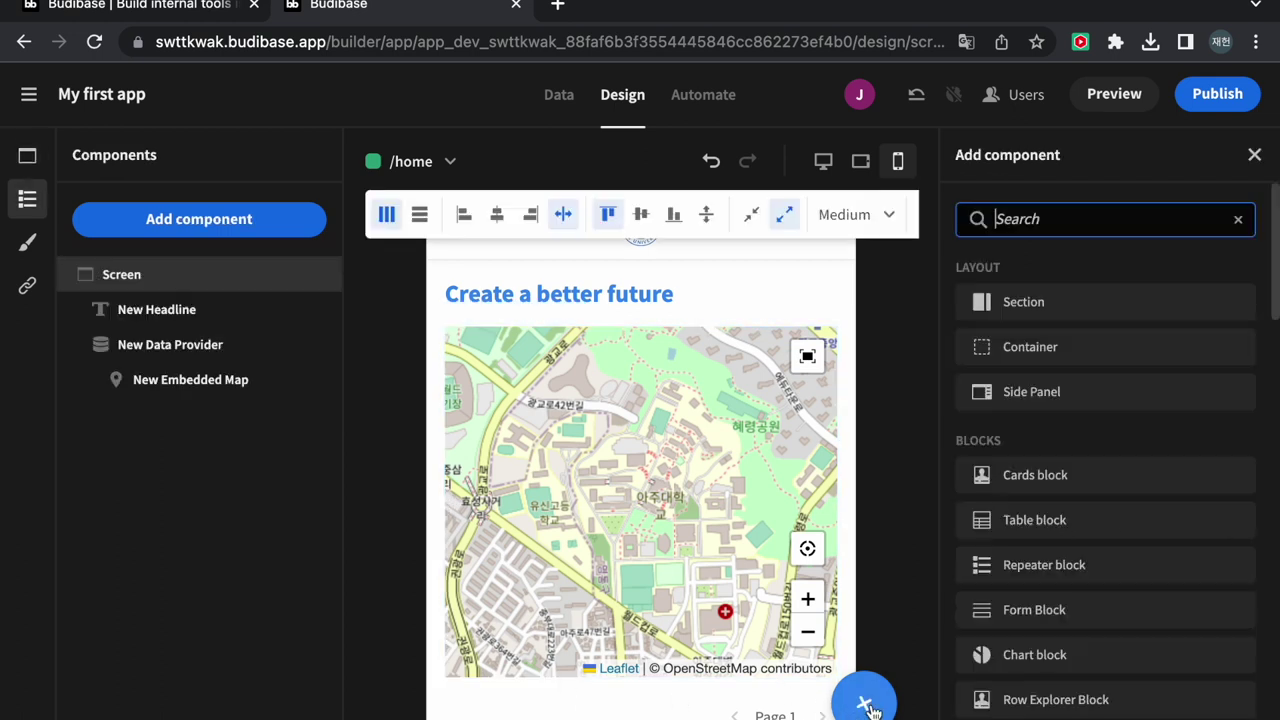
pyautogui.scroll(-7, 1078, 434)
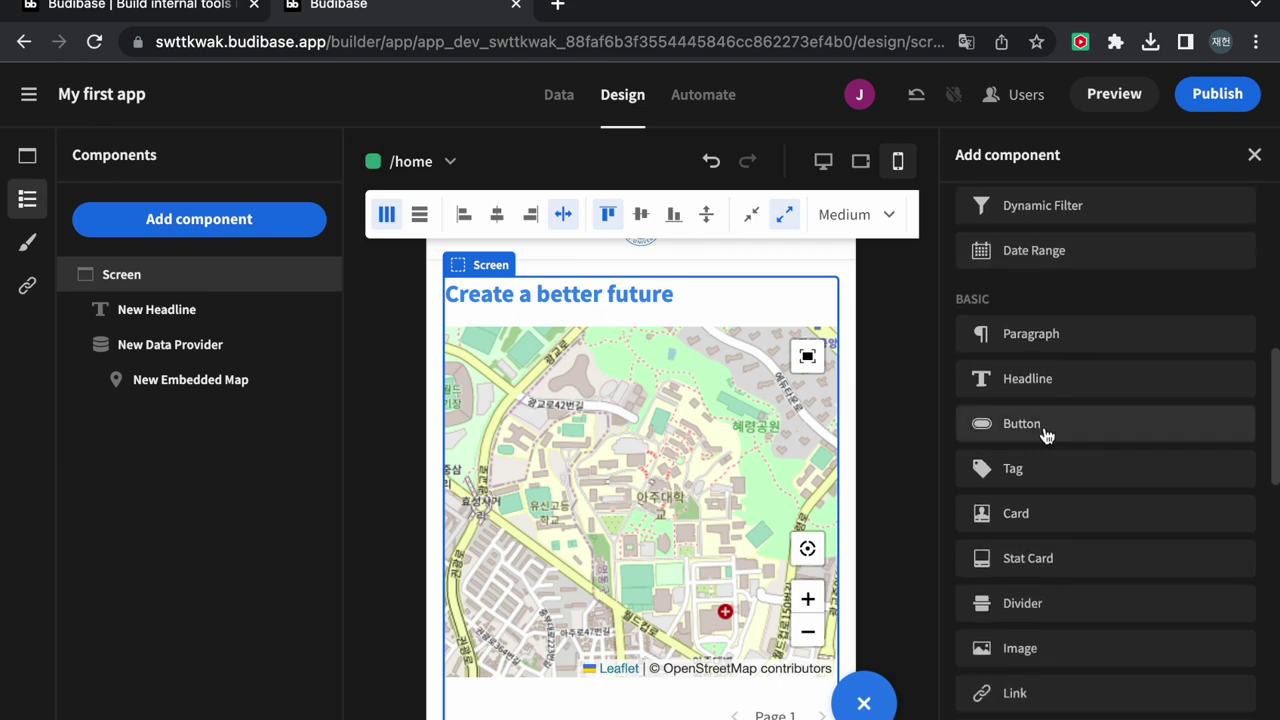
pyautogui.click(1052, 430)
# Name the button 'go to ajou' and set its text to 'Go to Ajou!'
pyautogui.scroll(-1, 840, 585)
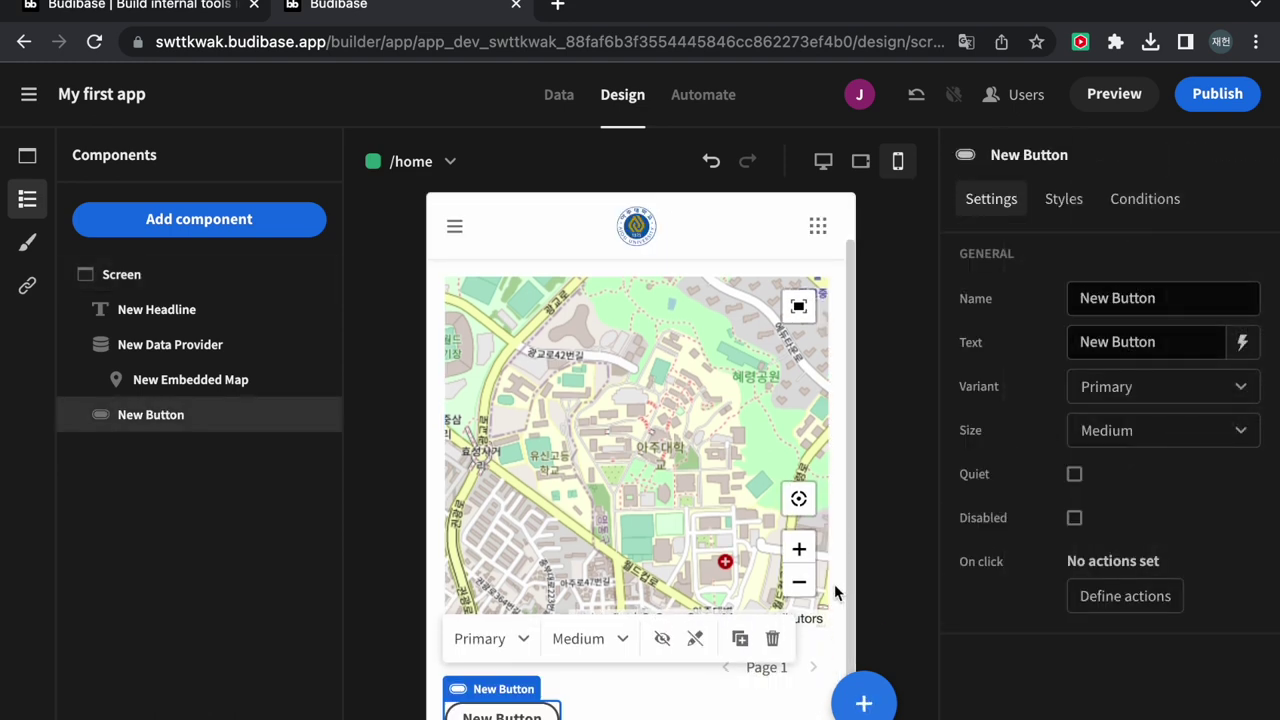
pyautogui.moveTo(1171, 300); pyautogui.dragTo(1045, 302)
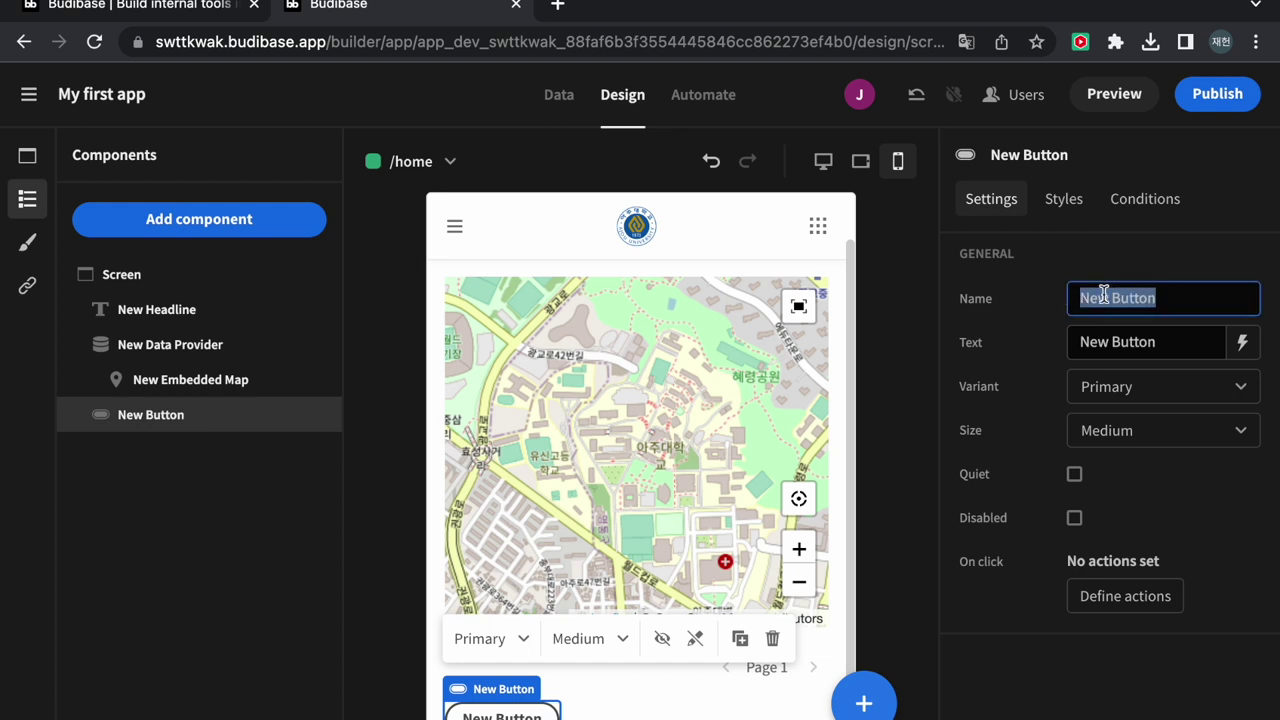
pyautogui.write('g')
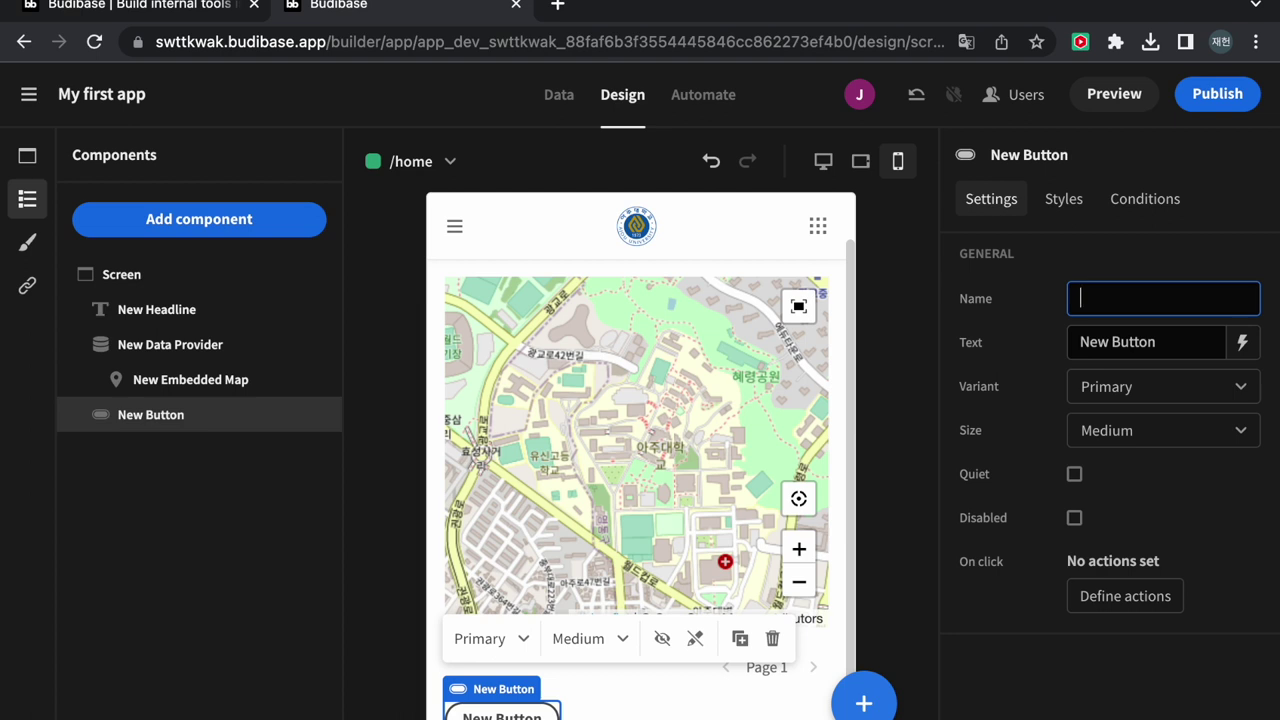
pyautogui.write('o to ajou')
pyautogui.moveTo(1185, 346); pyautogui.dragTo(1051, 350)
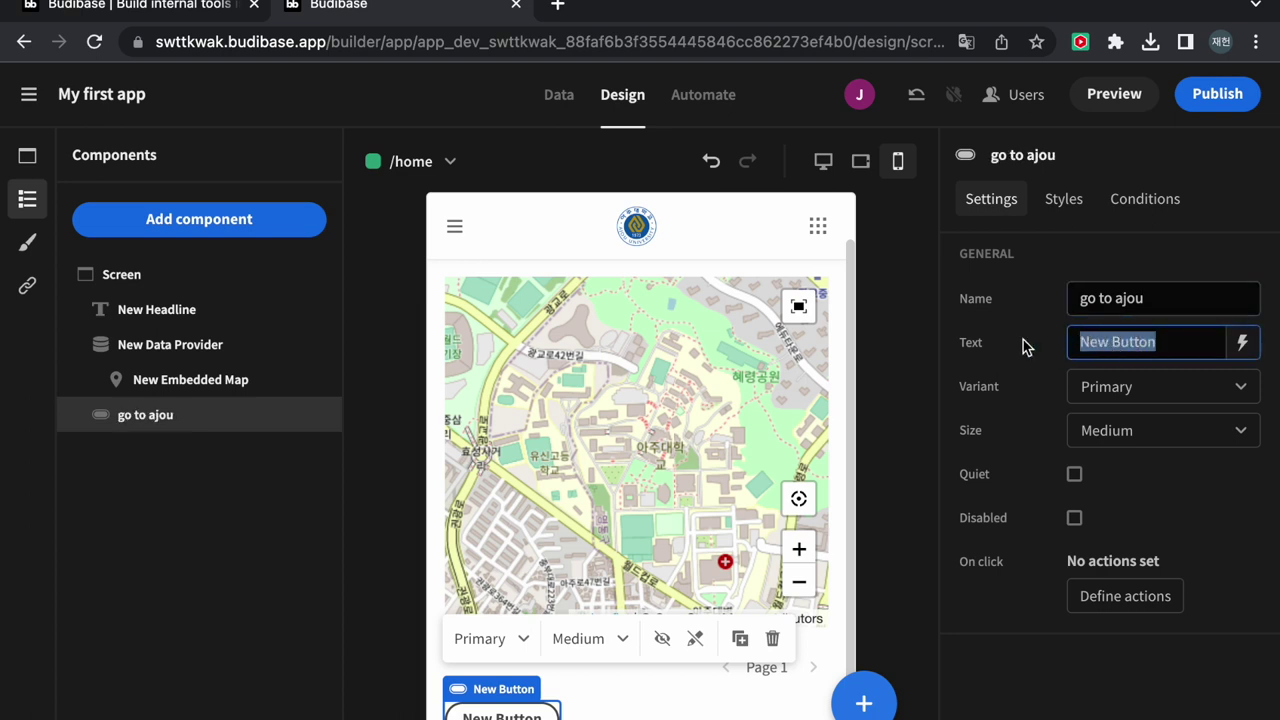
pyautogui.write('Go to Ajou!')
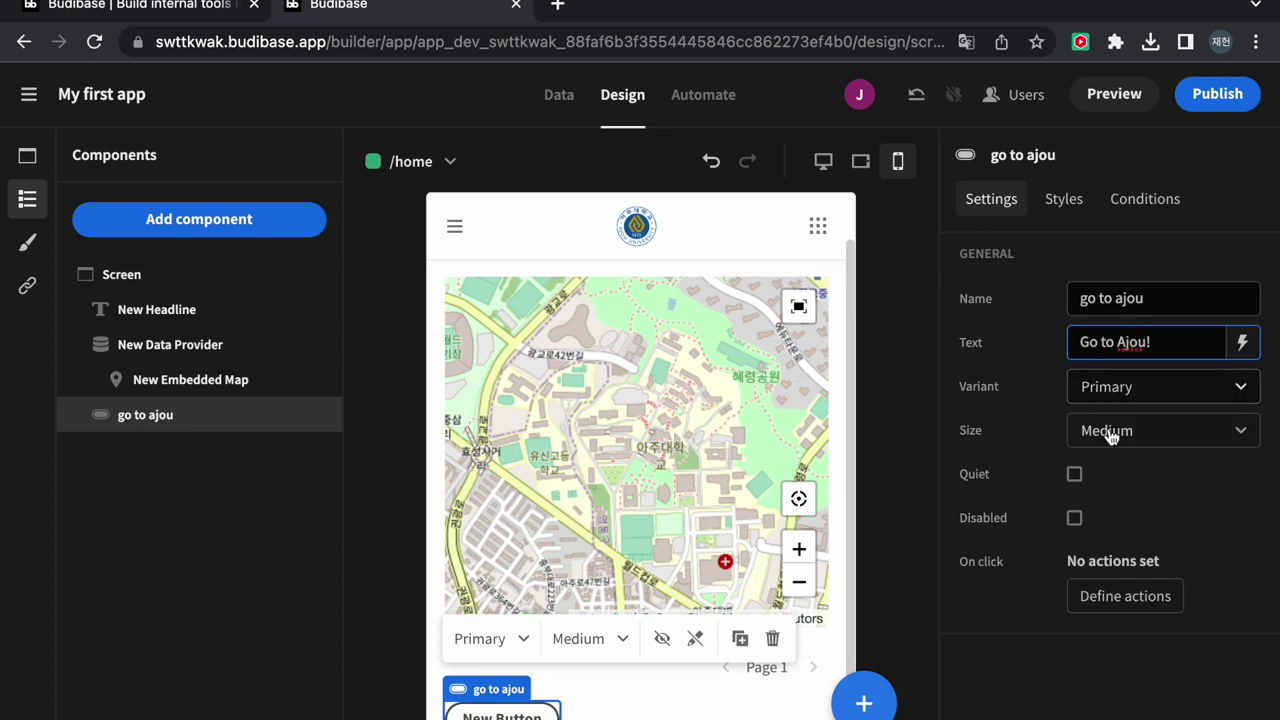
pyautogui.click(948, 429)
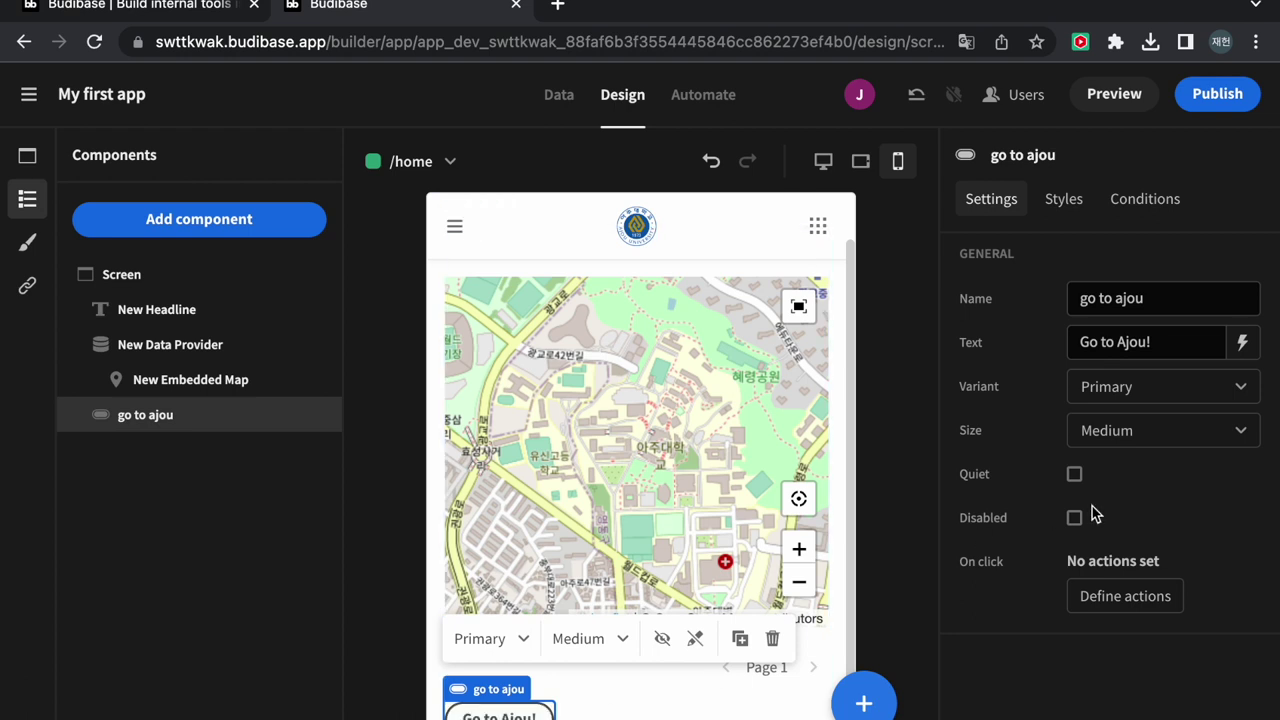
pyautogui.click(1138, 596)
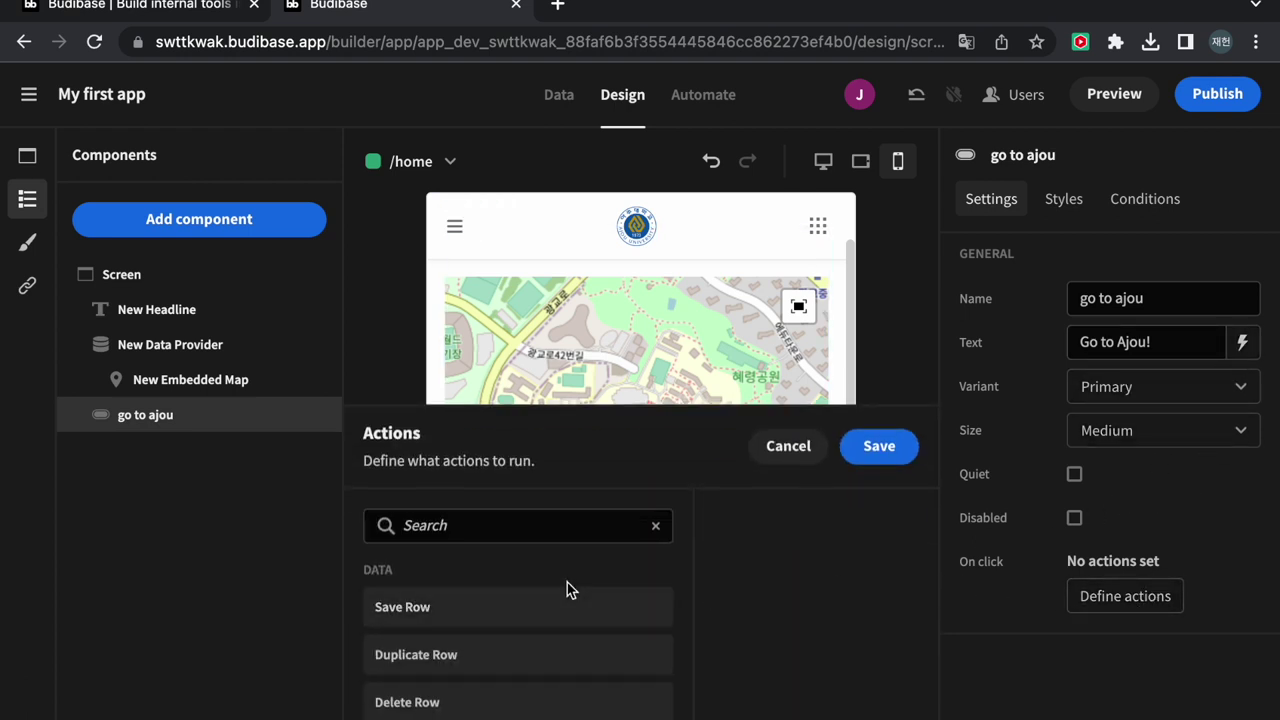
pyautogui.scroll(-5, 568, 589)
pyautogui.scroll(-2, 568, 589)
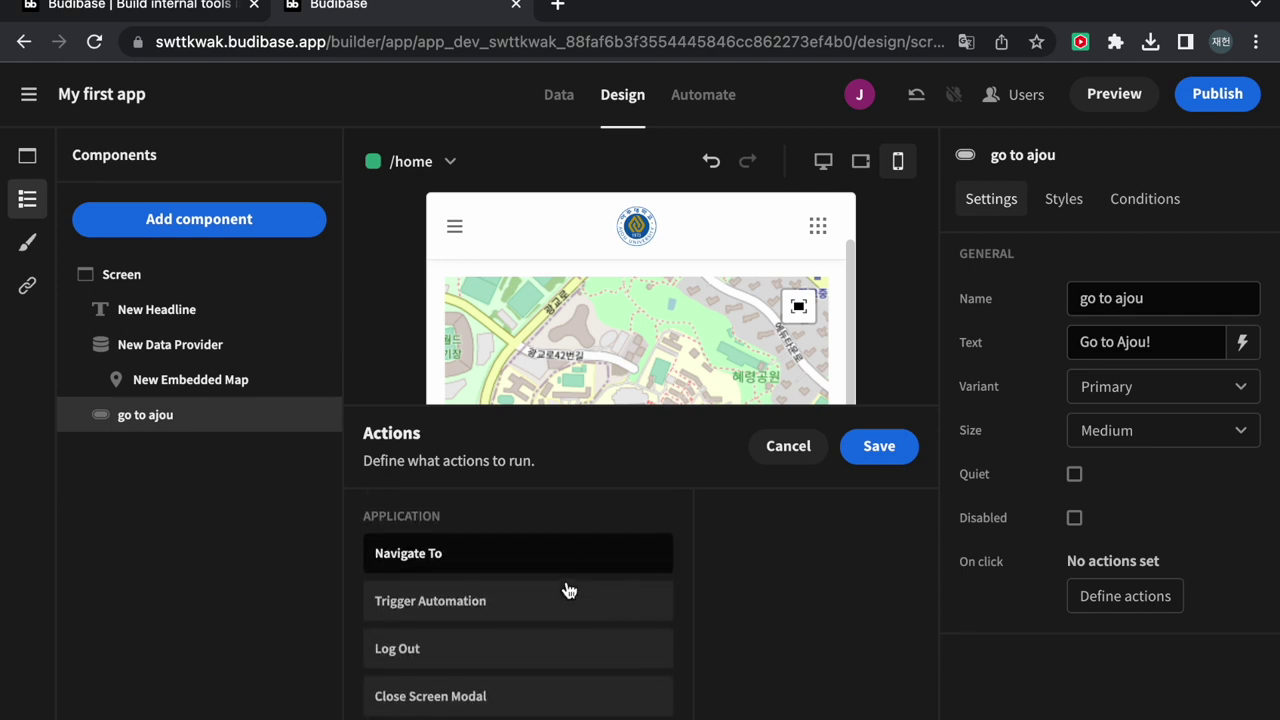
pyautogui.click(476, 558)
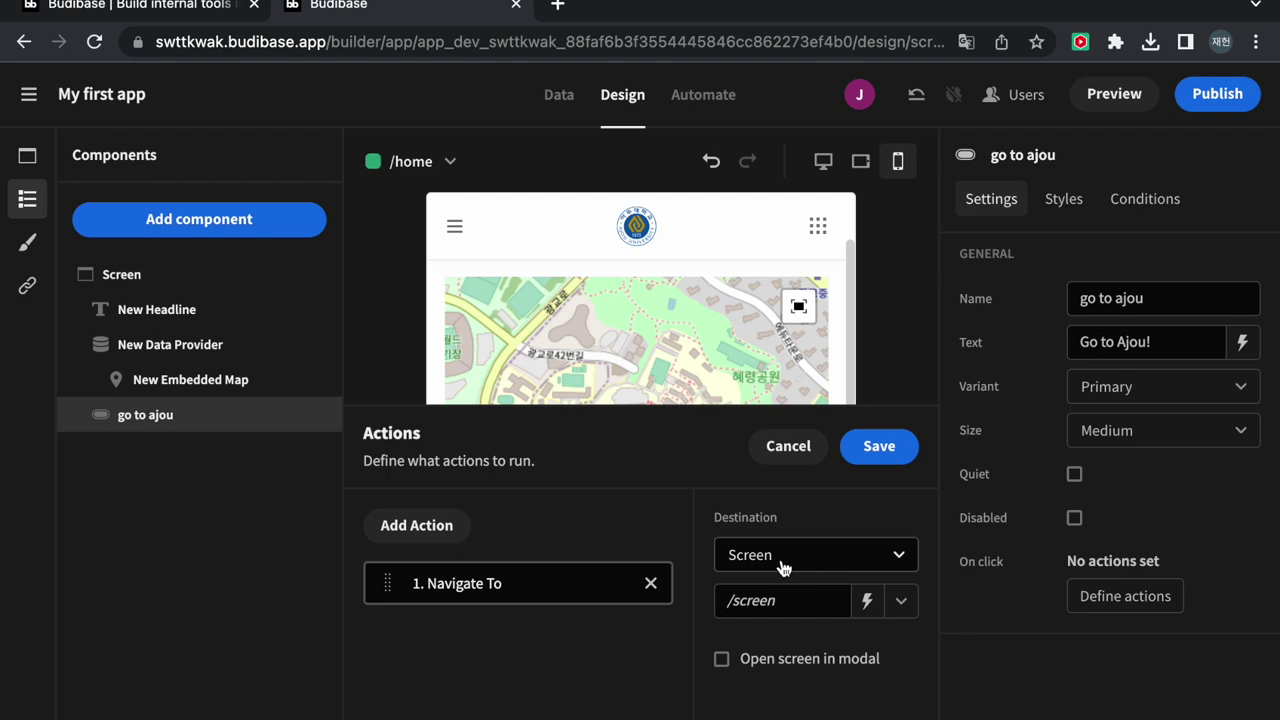
pyautogui.click(871, 568)
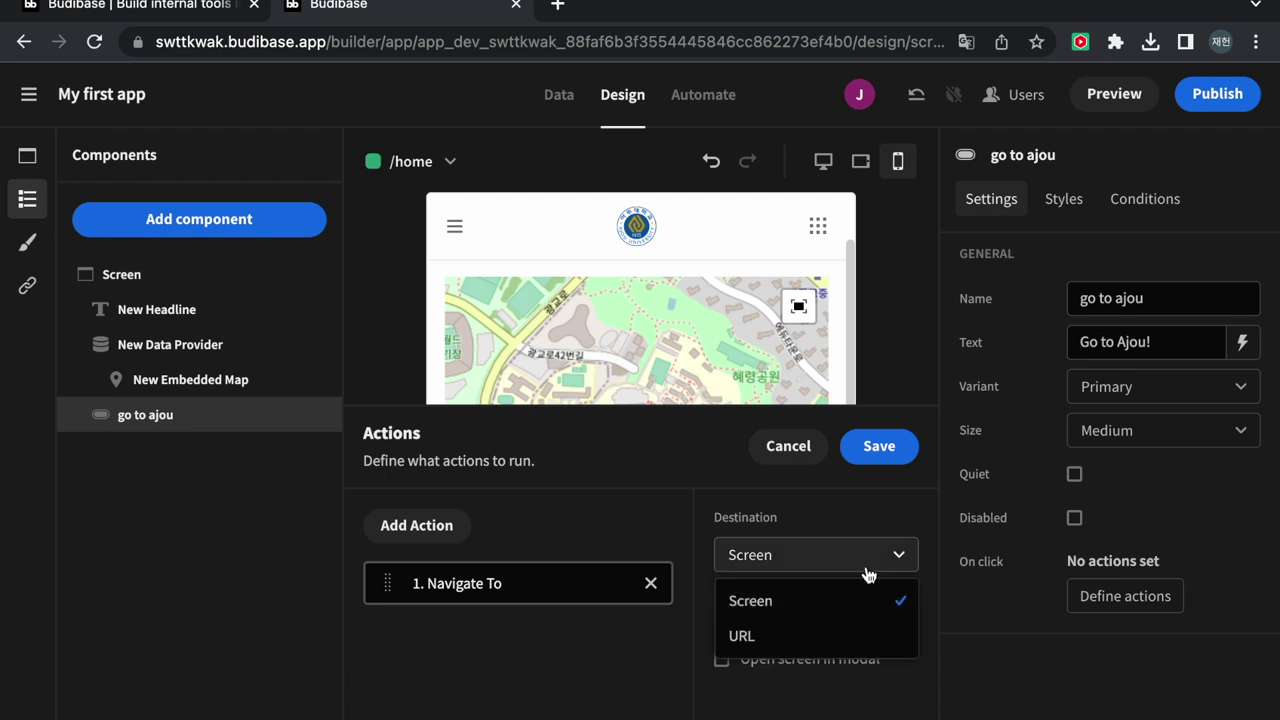
pyautogui.click(822, 637)
pyautogui.click(791, 604)
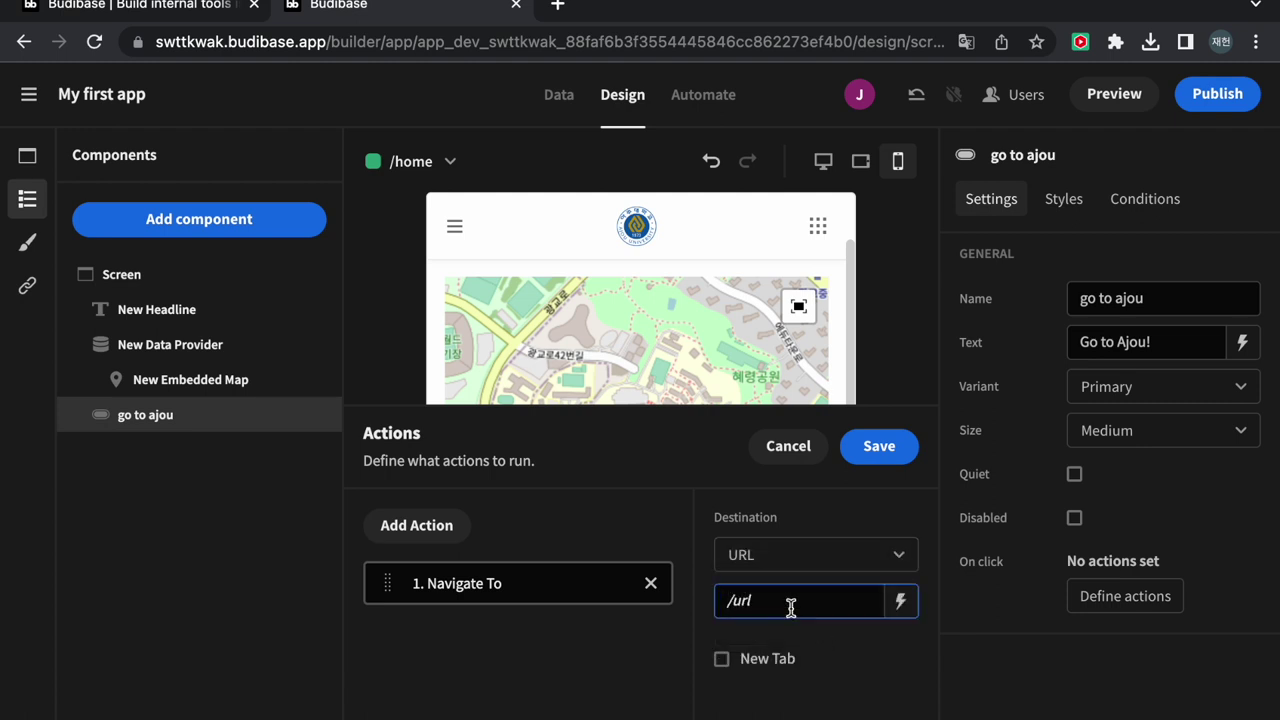
pyautogui.write('https://www.aj')
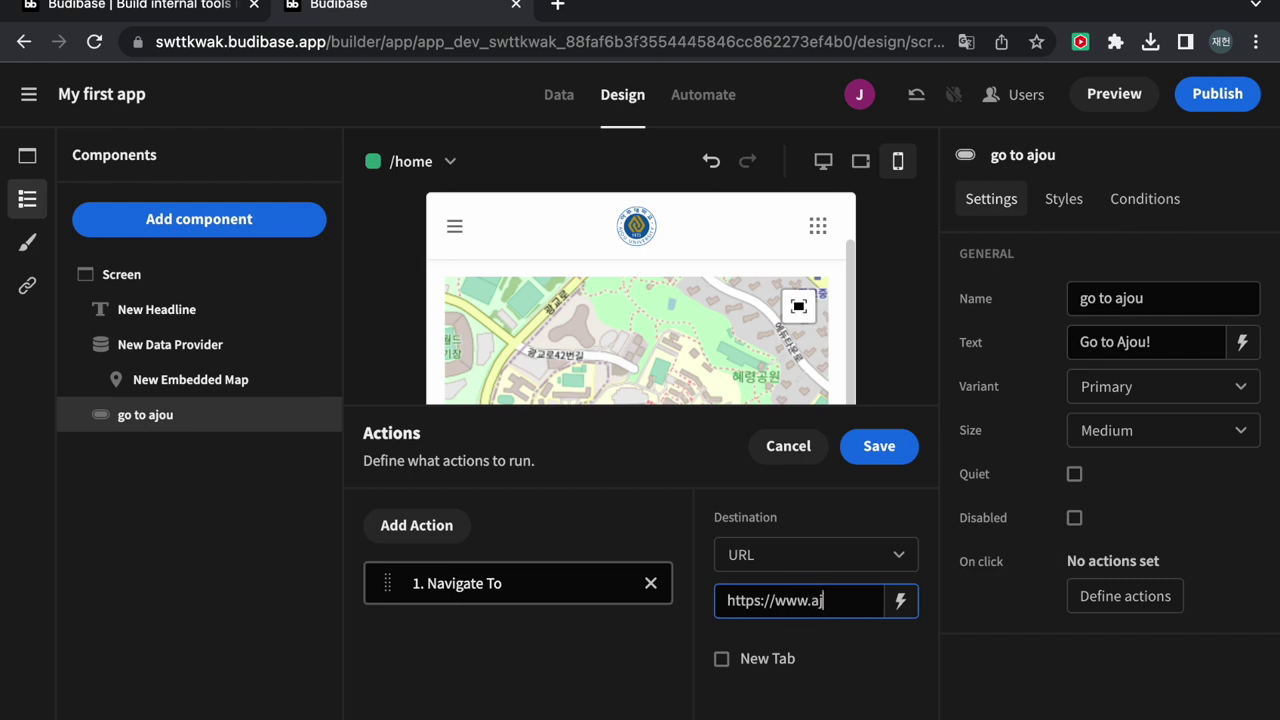
pyautogui.write('ou.ac.kr')
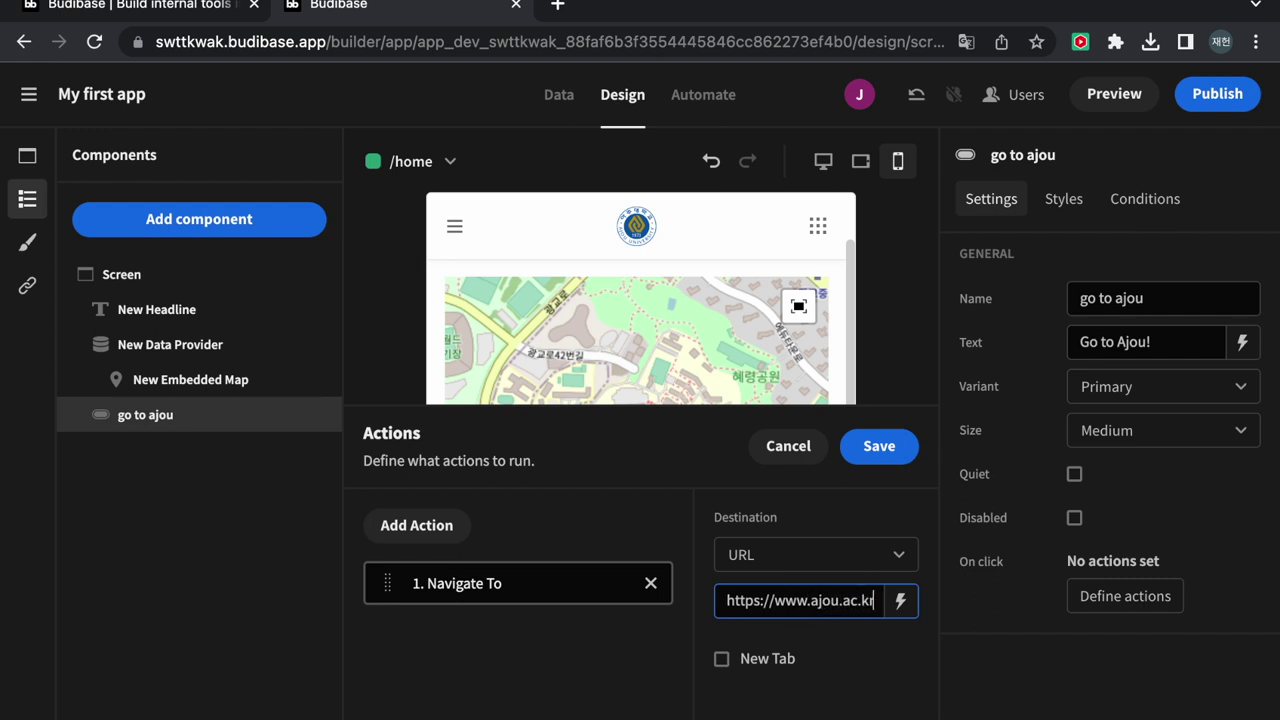
pyautogui.click(884, 448)
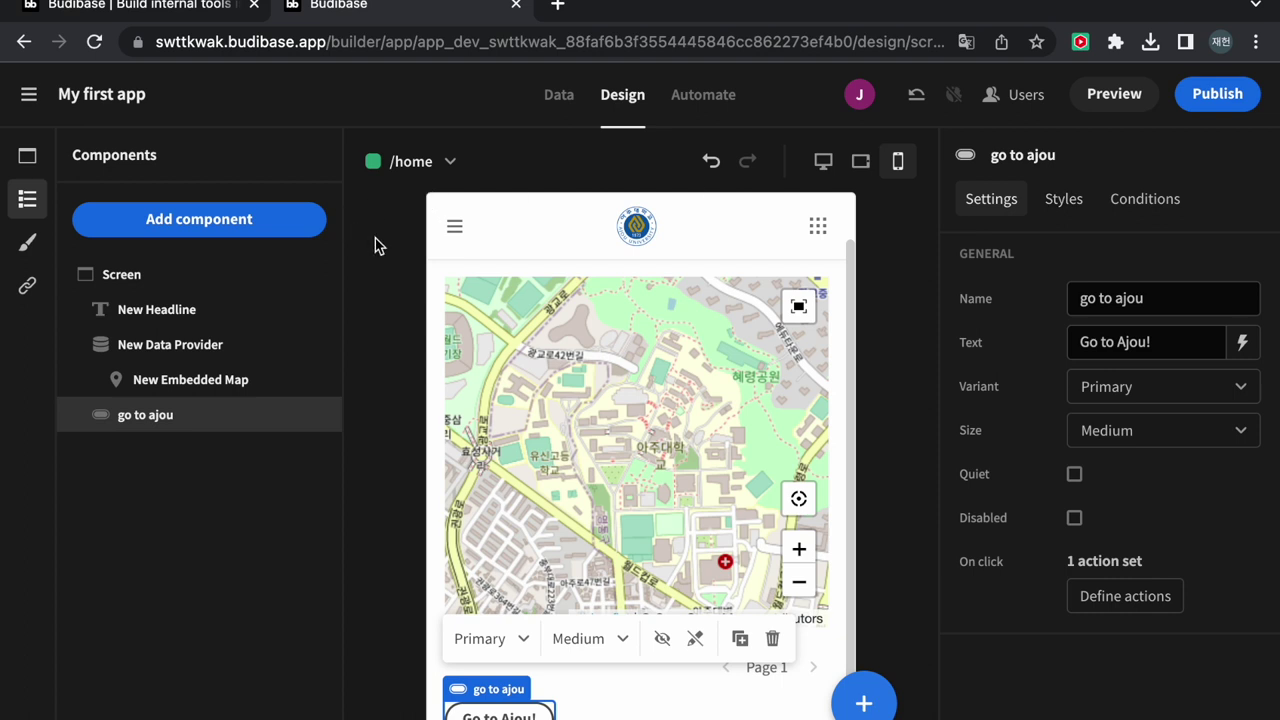
pyautogui.click(1100, 100)
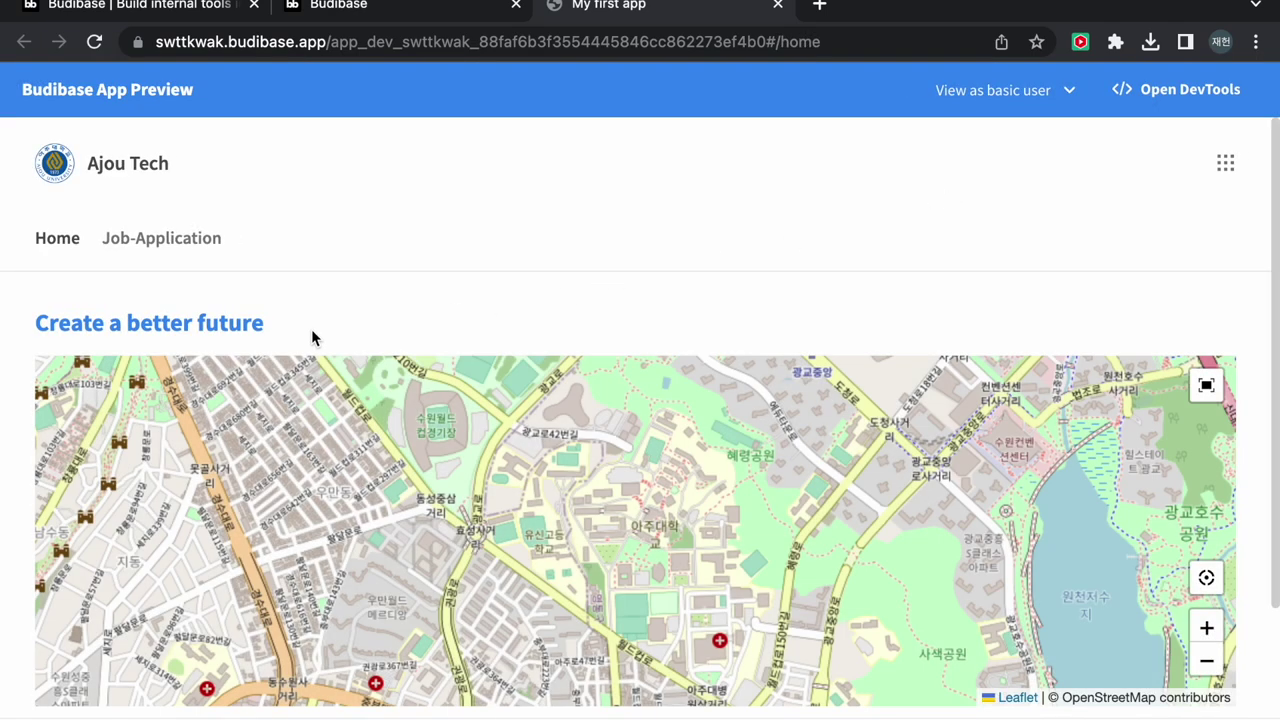
# Check that Go to Ajou! opens the Ajou University homepage, close that tab, and relaunch Preview
pyautogui.scroll(-3, 260, 303)
pyautogui.click(108, 666)
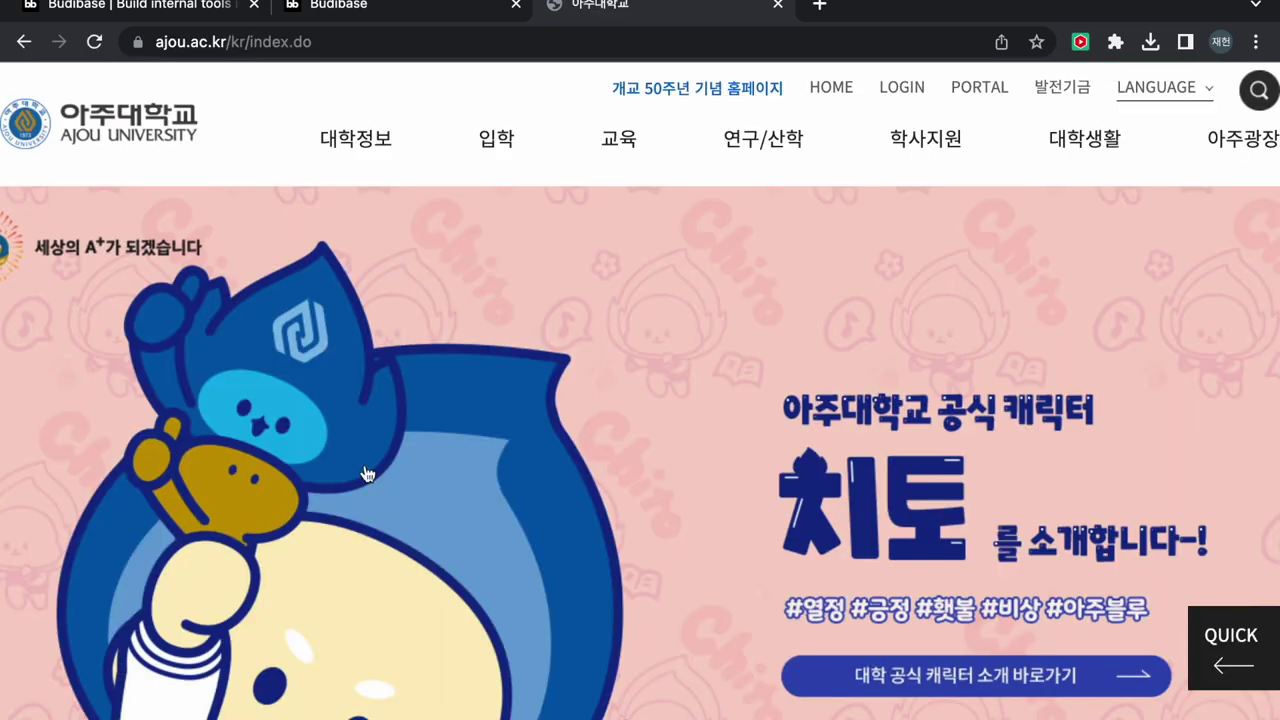
pyautogui.scroll(-10, 631, 552)
pyautogui.scroll(2, 632, 551)
pyautogui.scroll(10, 630, 551)
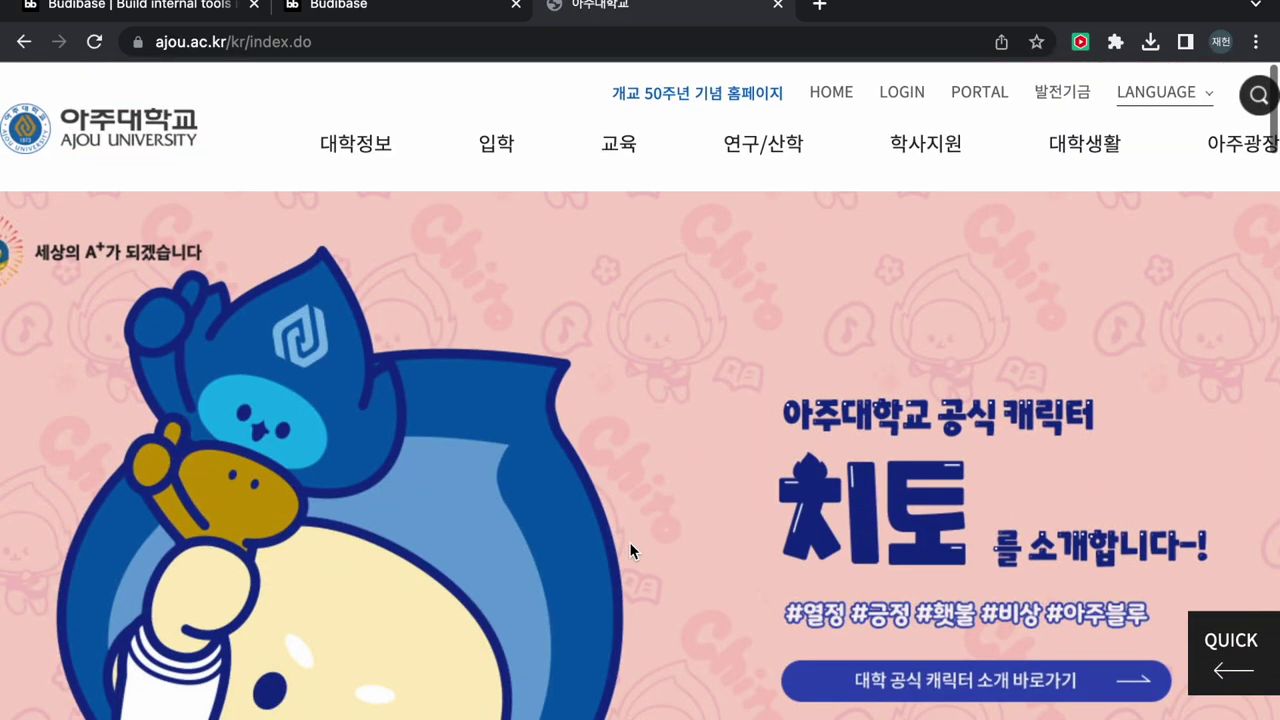
pyautogui.click(779, 7)
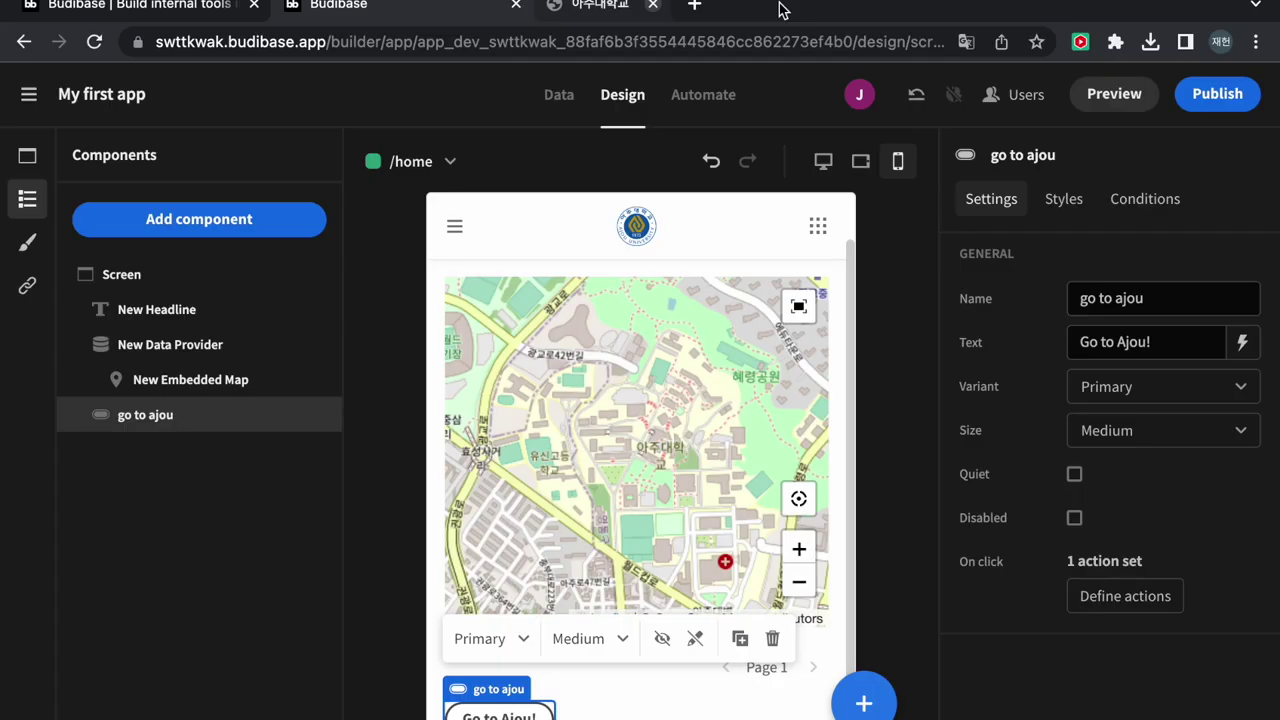
pyautogui.click(1120, 94)
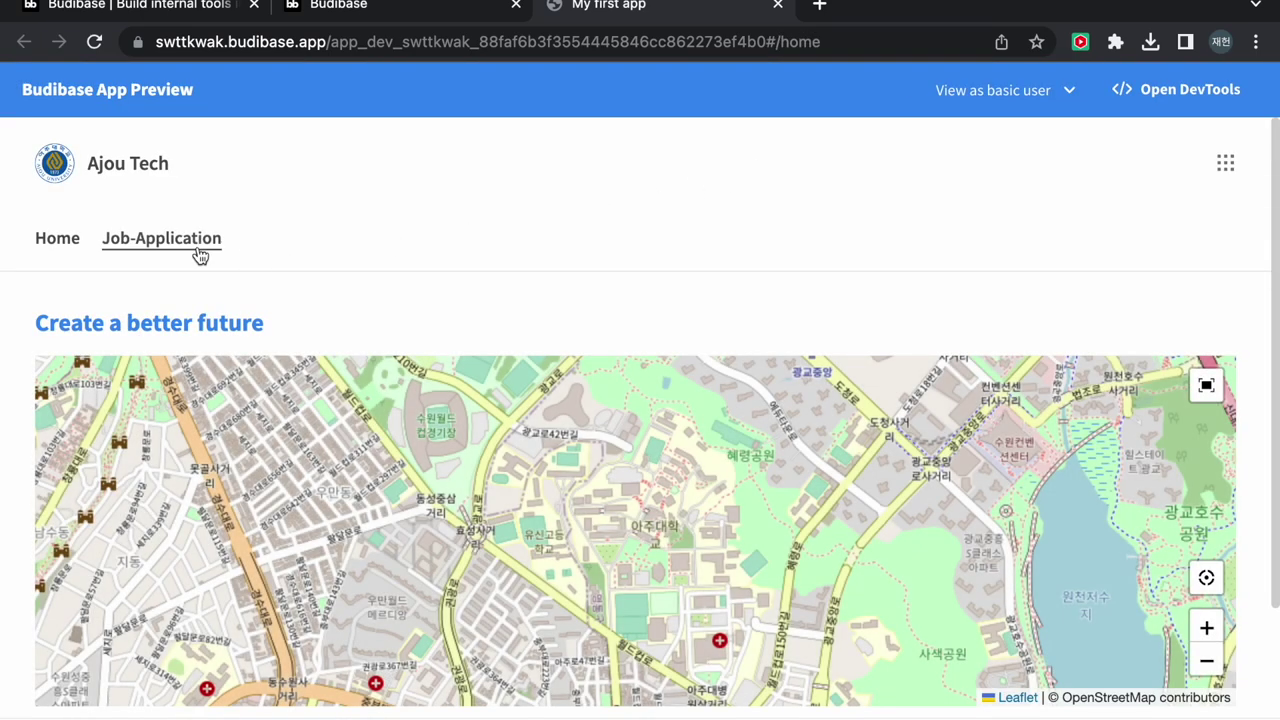
# On the Job-Application page, enter a name, June 19 as birth date, and female gender
pyautogui.scroll(-2, 314, 266)
pyautogui.click(174, 143)
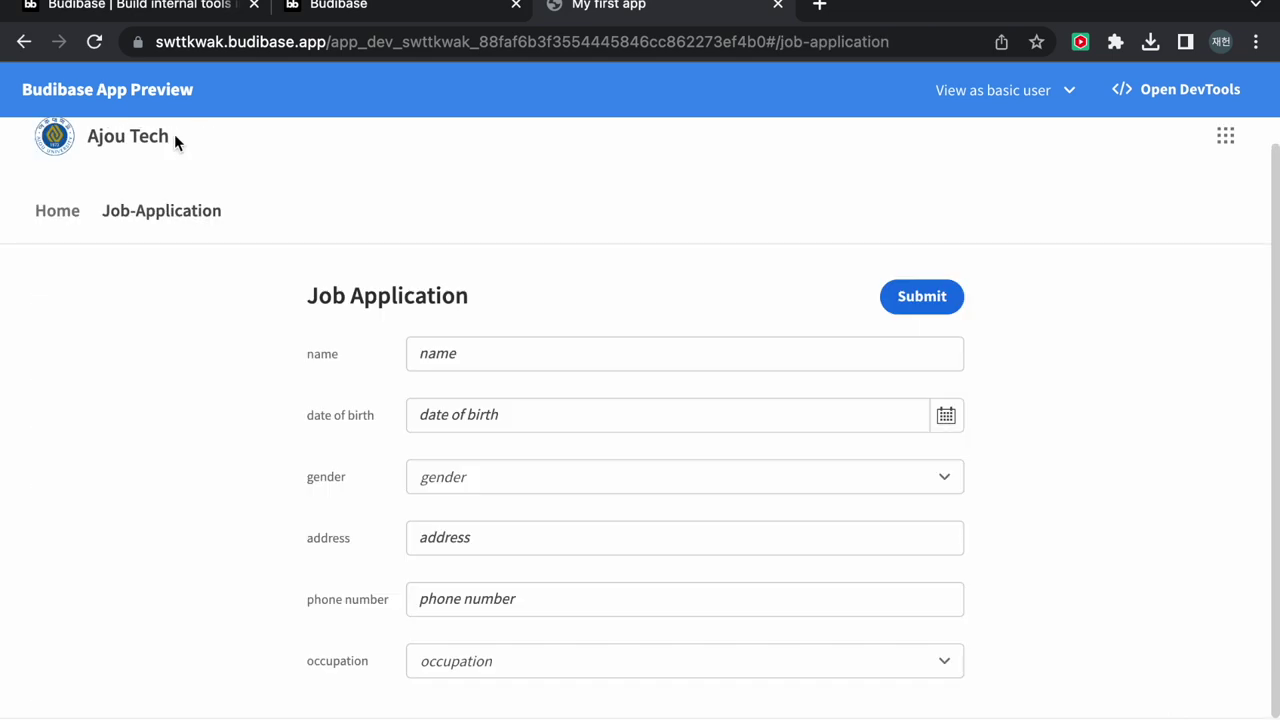
pyautogui.click(535, 350)
pyautogui.write('abc')
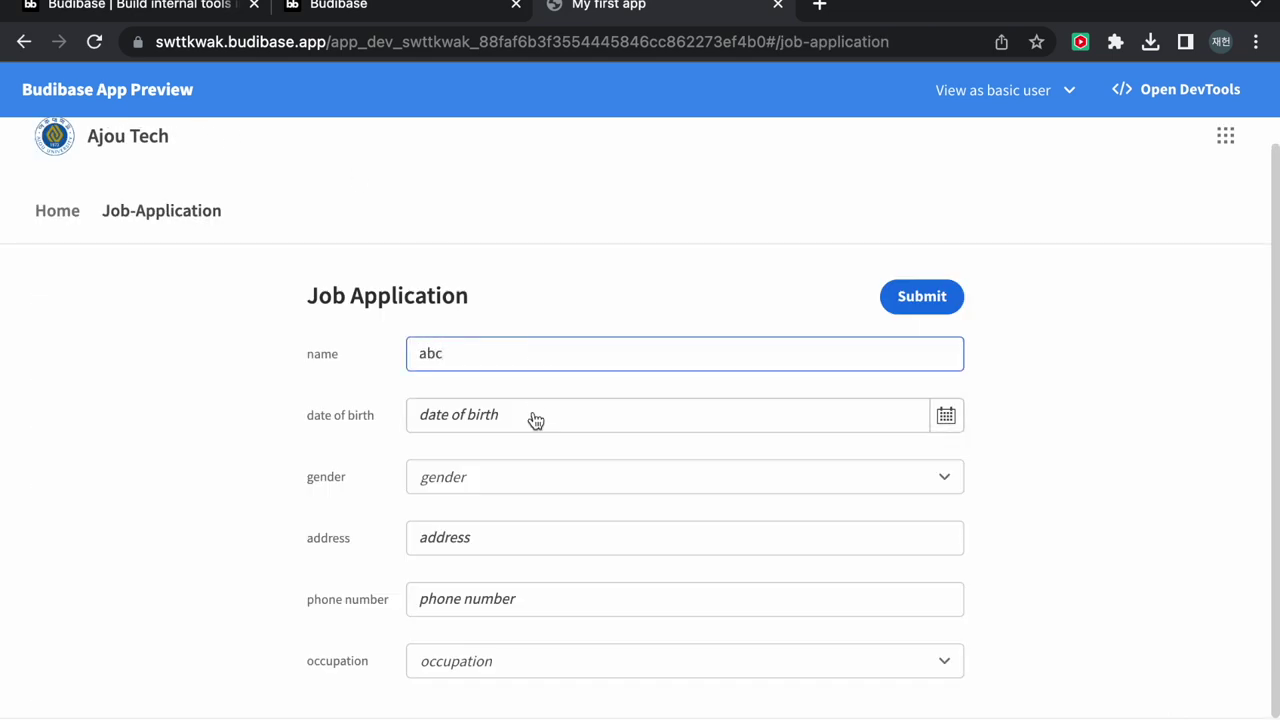
pyautogui.click(531, 418)
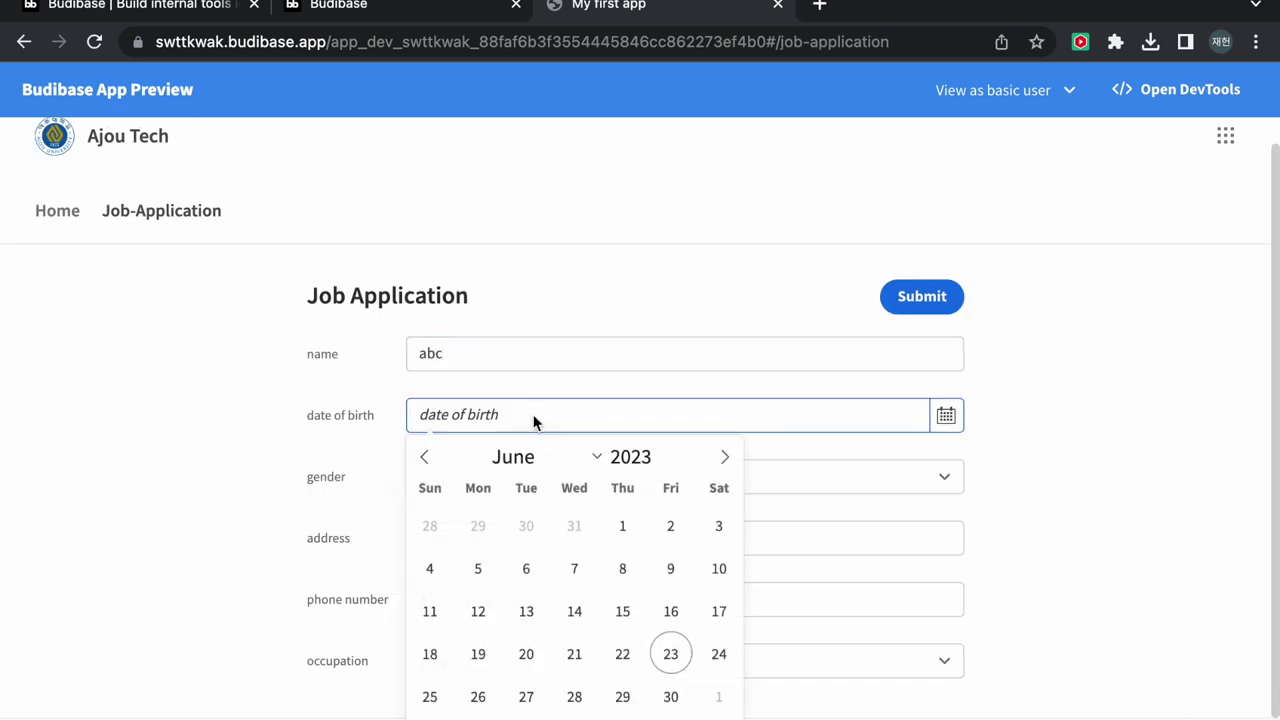
pyautogui.click(480, 650)
pyautogui.scroll(-1, 500, 652)
pyautogui.scroll(1, 810, 523)
pyautogui.click(674, 503)
pyautogui.click(622, 480)
pyautogui.click(507, 555)
# Fill in the address and phone number, choose management occupation, submit, and close the preview
pyautogui.click(526, 537)
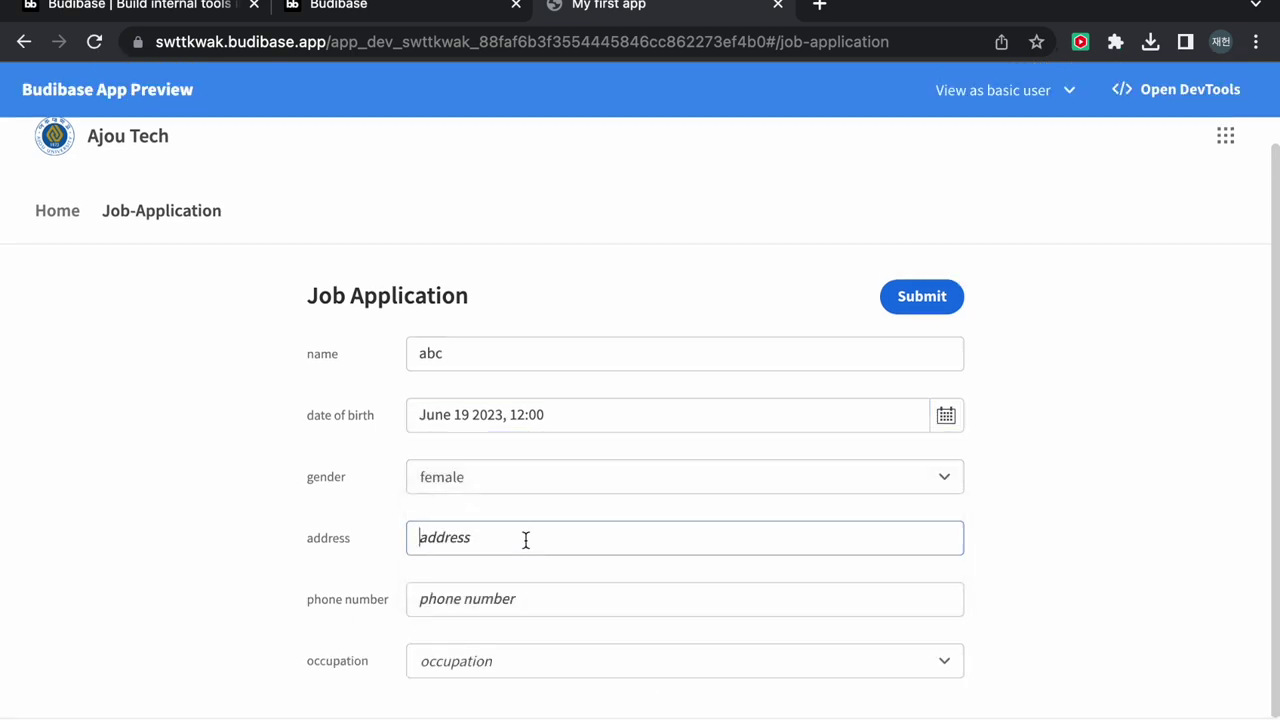
pyautogui.write('aj')
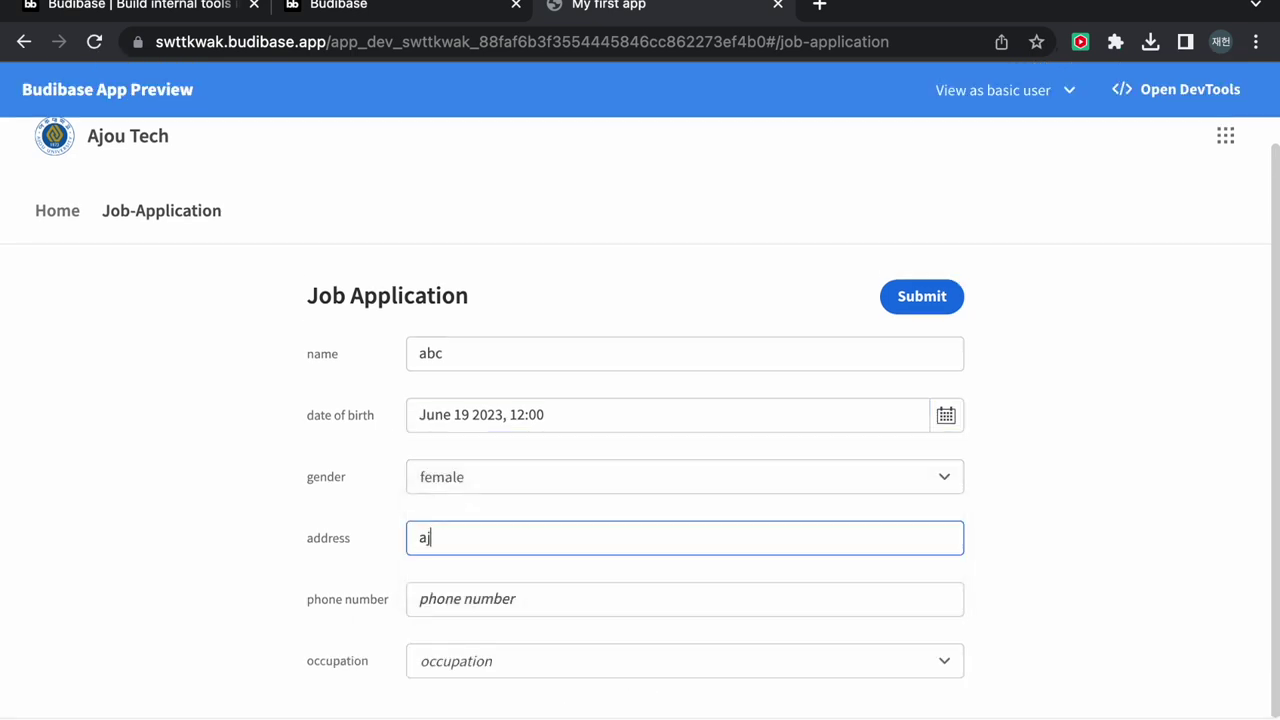
pyautogui.write('ou-2')
pyautogui.click(484, 598)
pyautogui.write('0109')
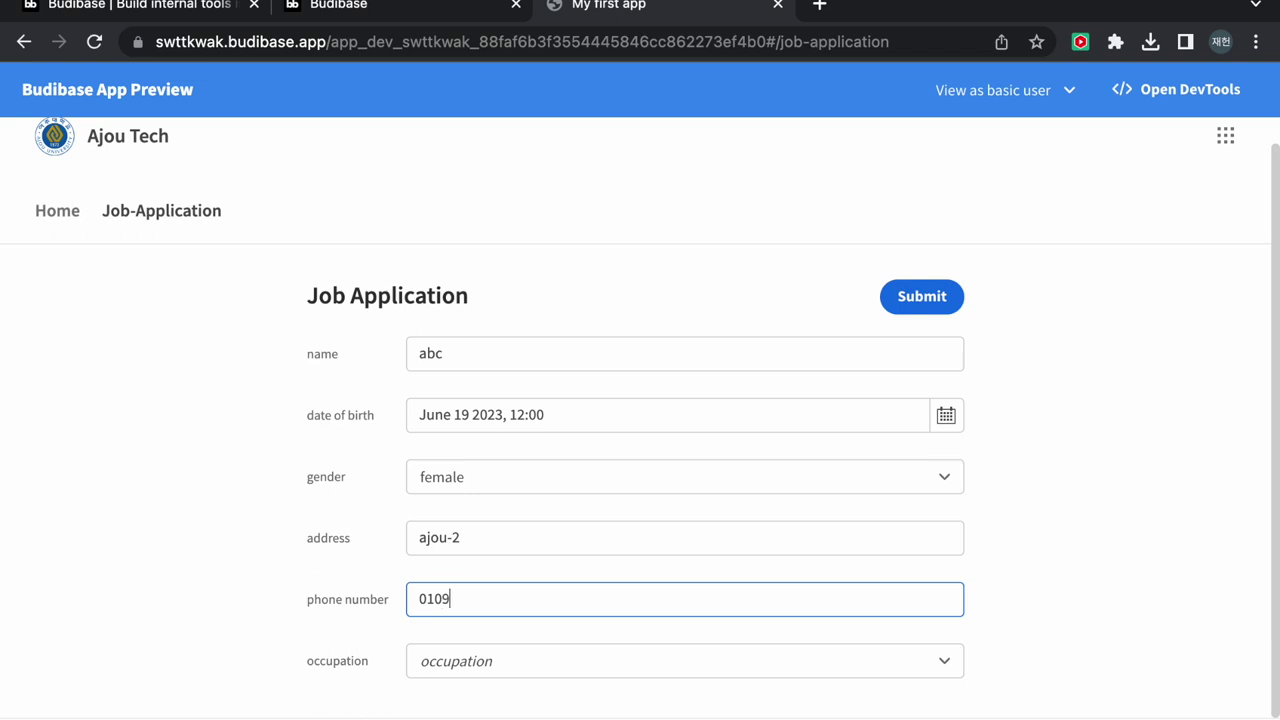
pyautogui.write('8765432')
pyautogui.click(566, 672)
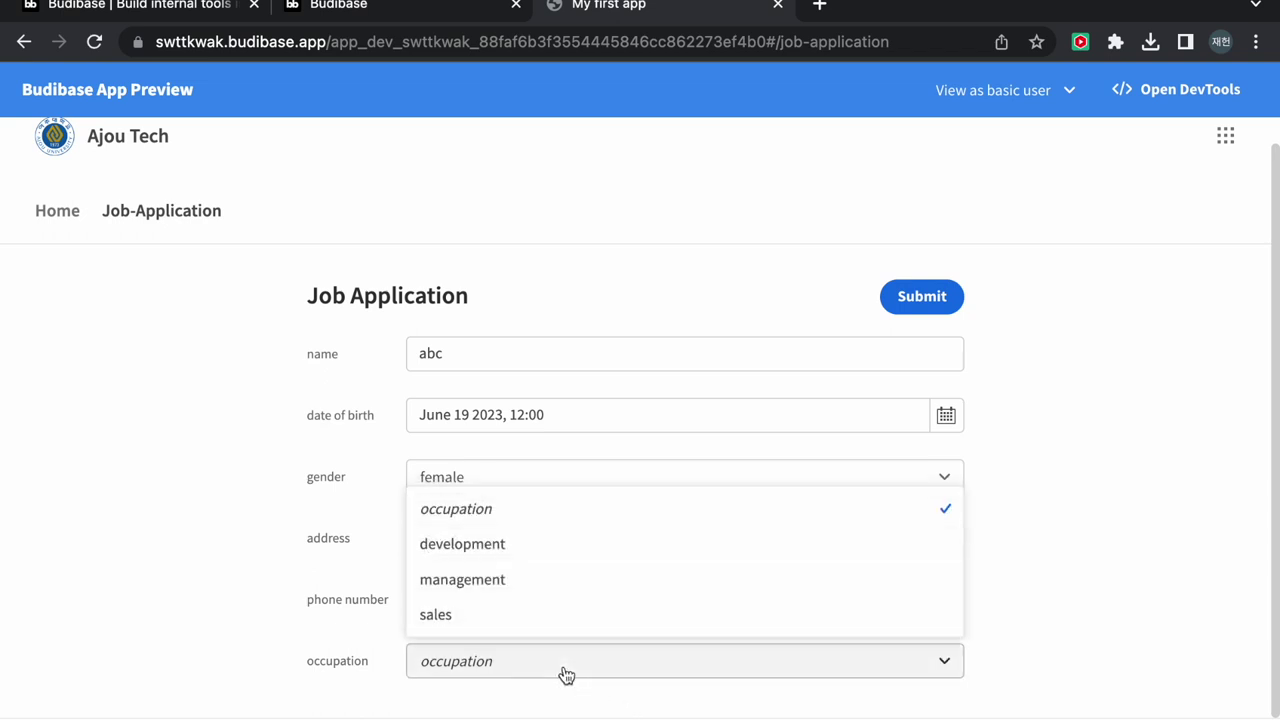
pyautogui.click(512, 585)
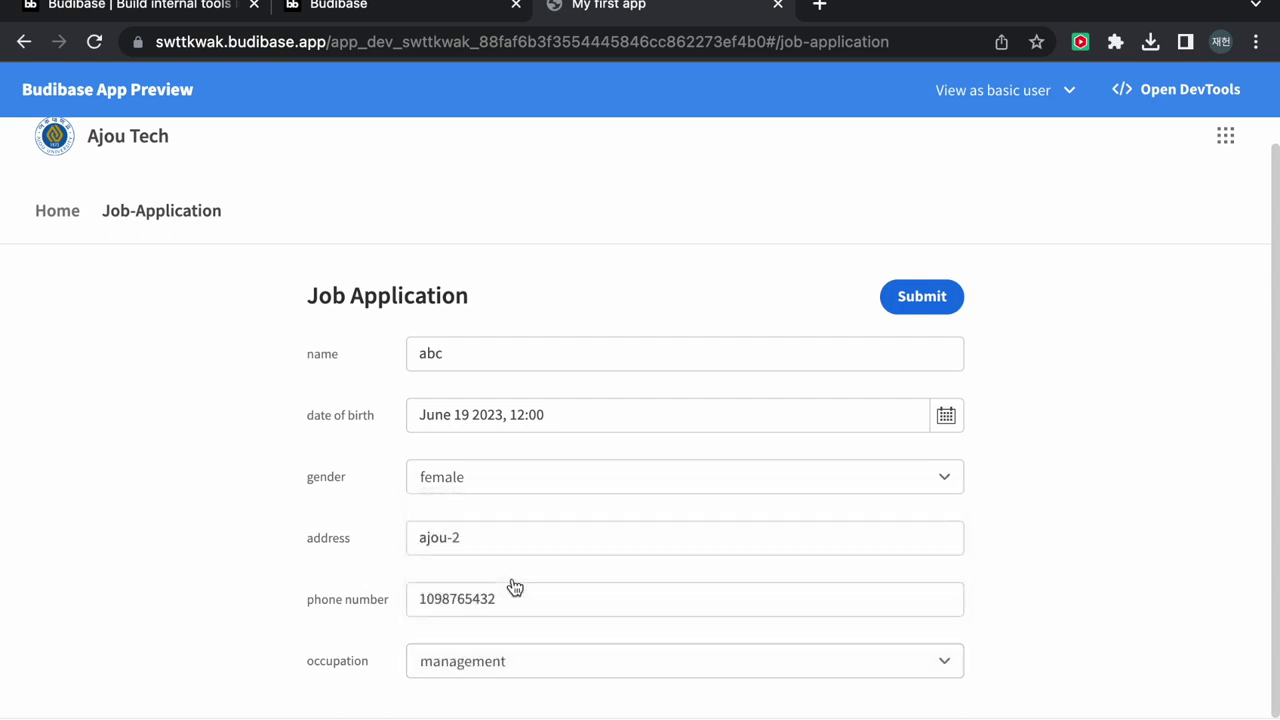
pyautogui.click(924, 299)
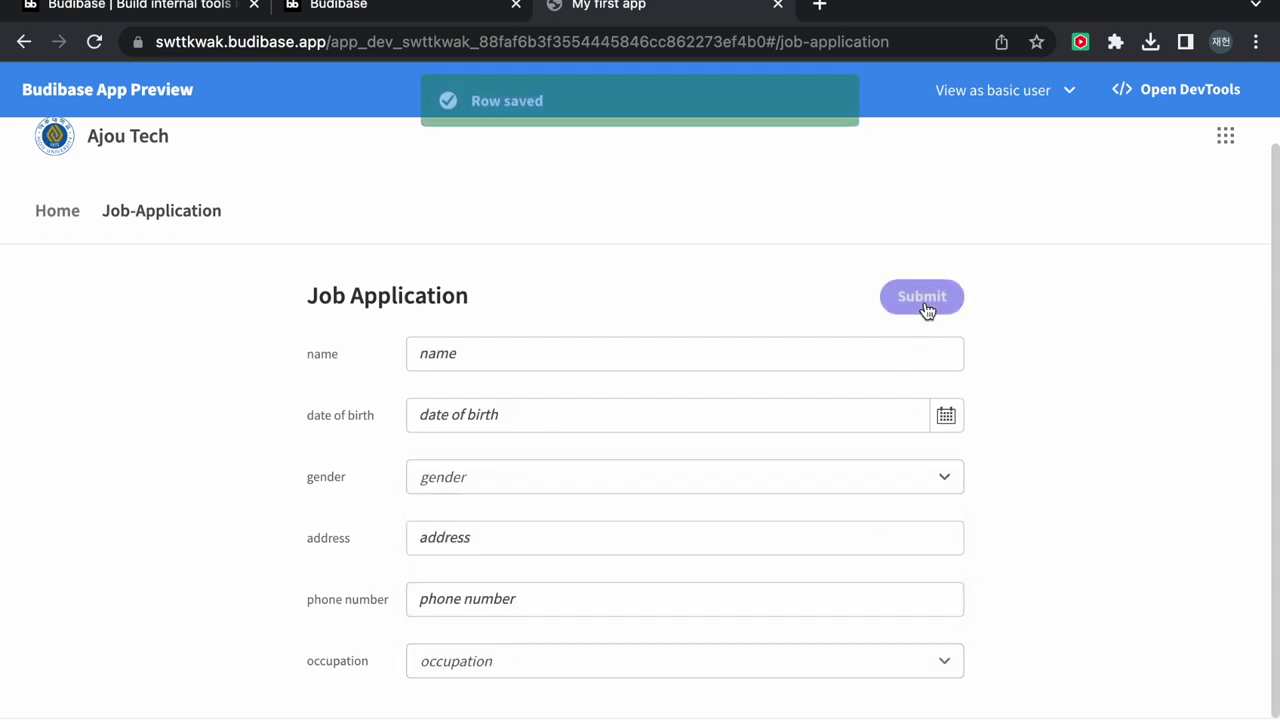
pyautogui.click(777, 6)
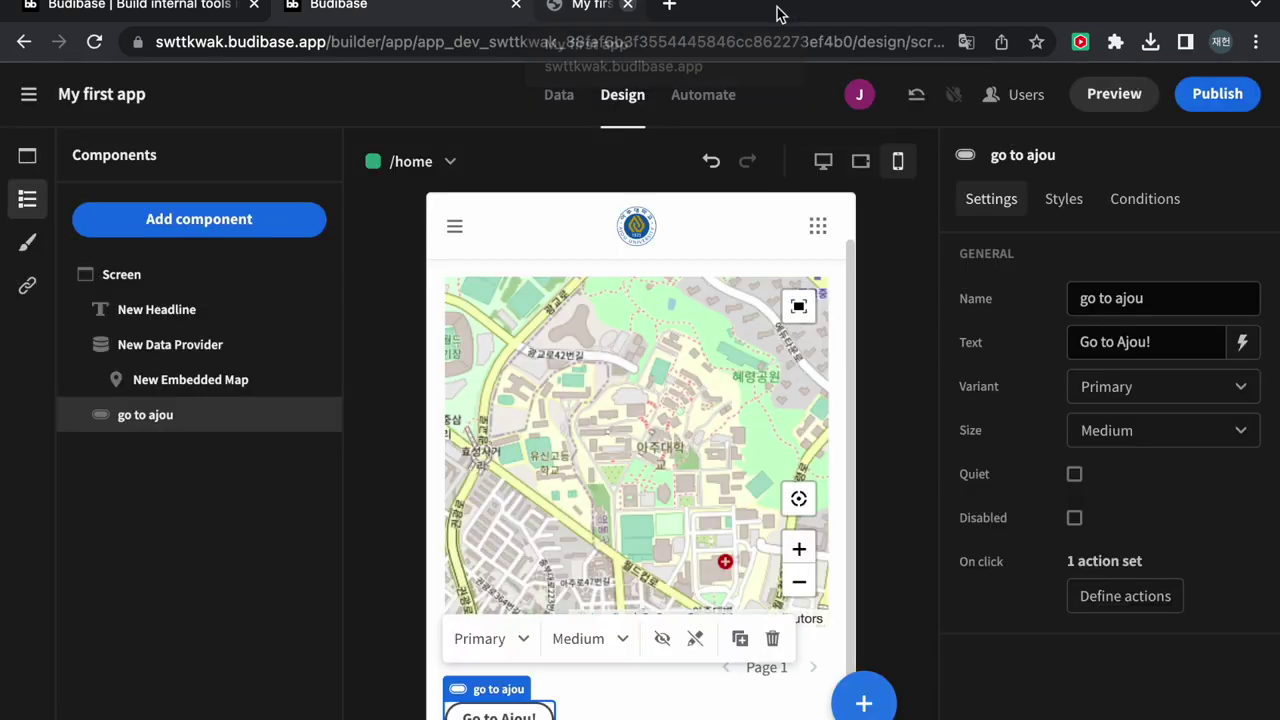
# Export the form table from Data in CSV format and open export (1).csv in Excel
pyautogui.click(556, 98)
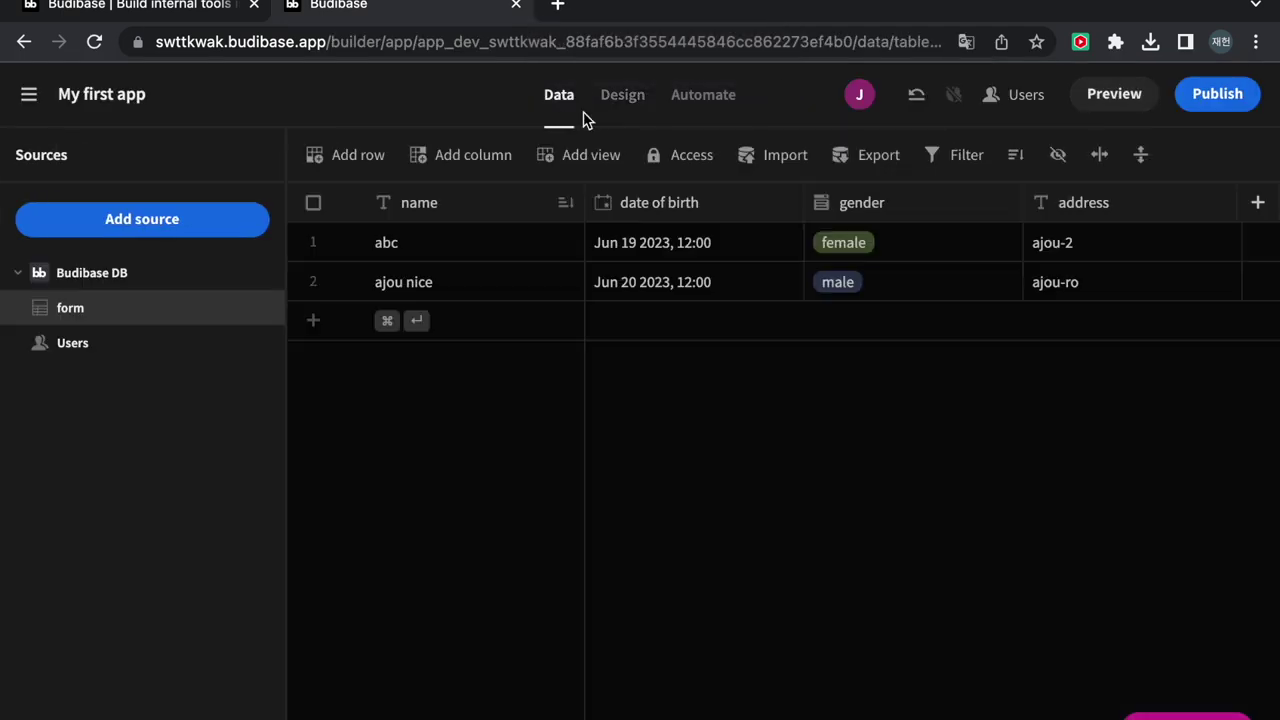
pyautogui.hscroll(5, 738, 282)
pyautogui.hscroll(2, 738, 282)
pyautogui.hscroll(-8, 738, 282)
pyautogui.click(878, 157)
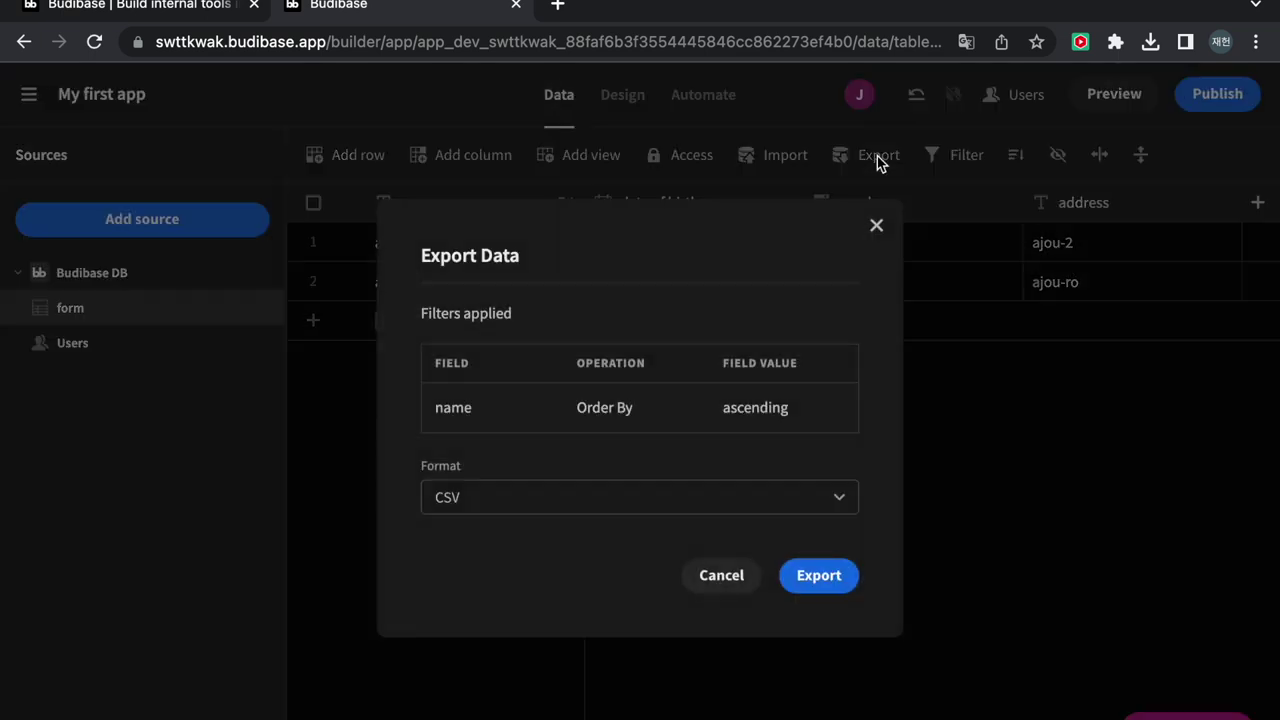
pyautogui.click(690, 502)
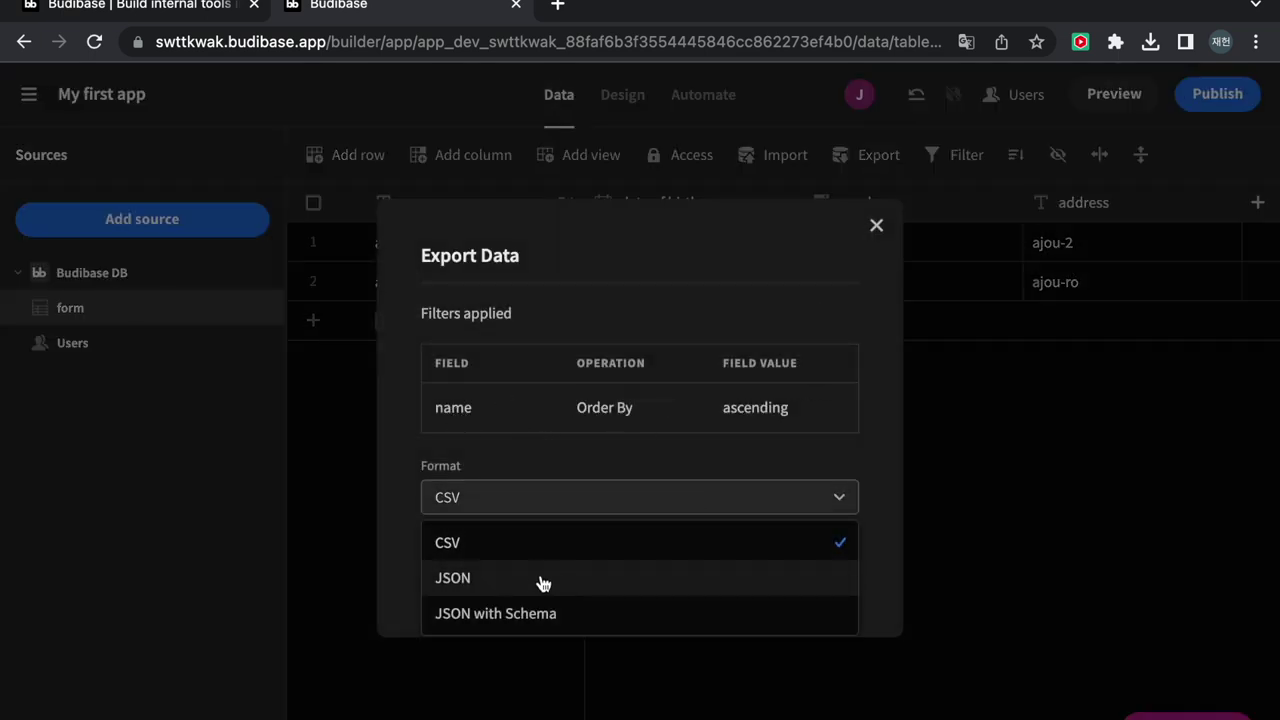
pyautogui.click(687, 542)
pyautogui.click(820, 577)
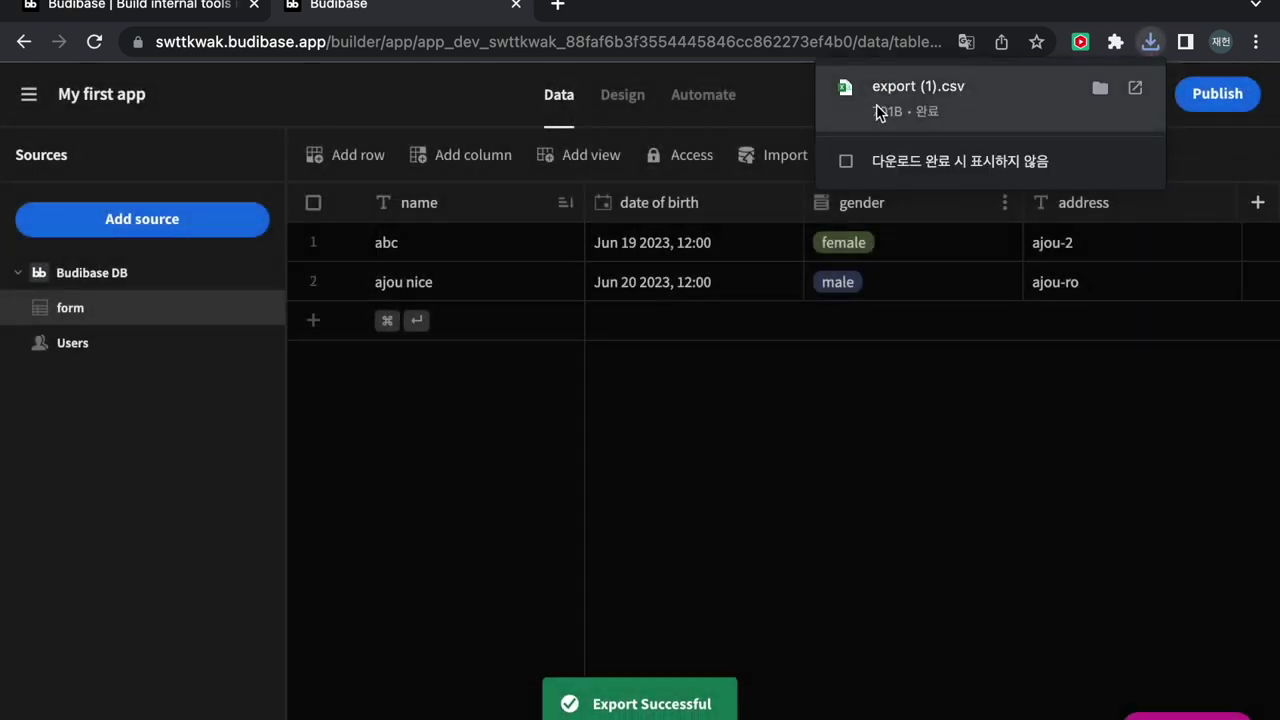
pyautogui.click(985, 101)
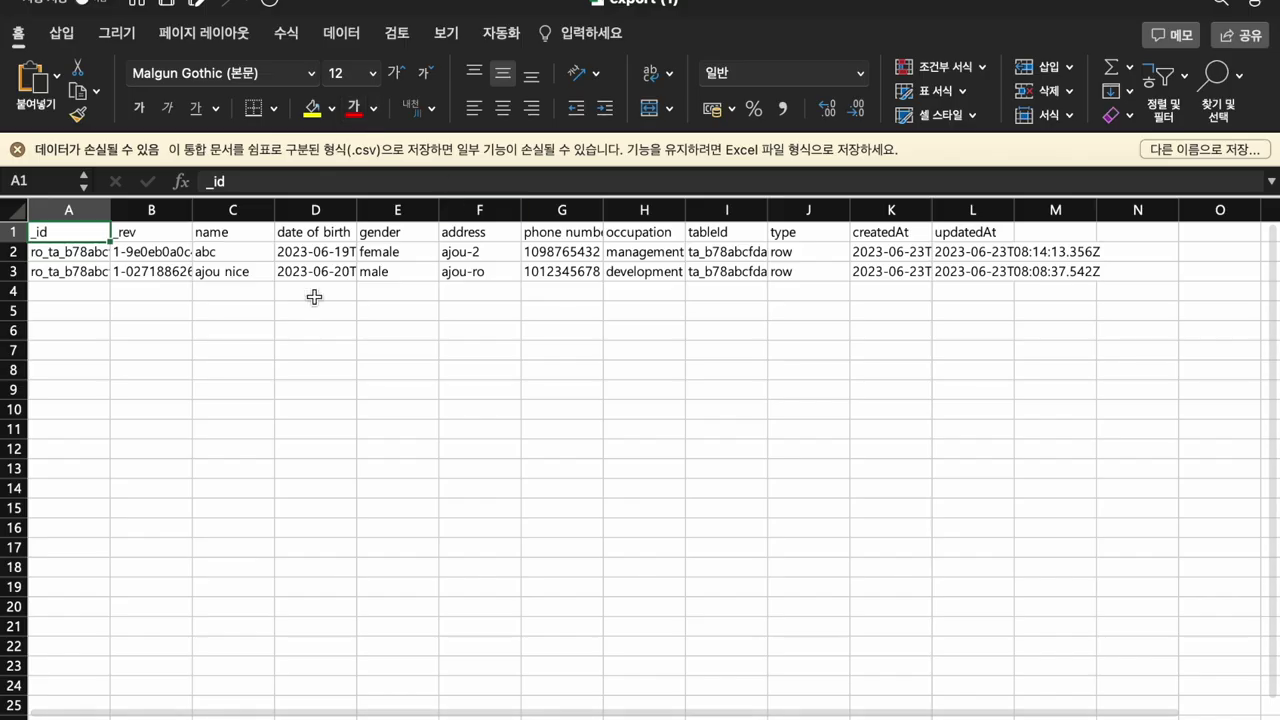